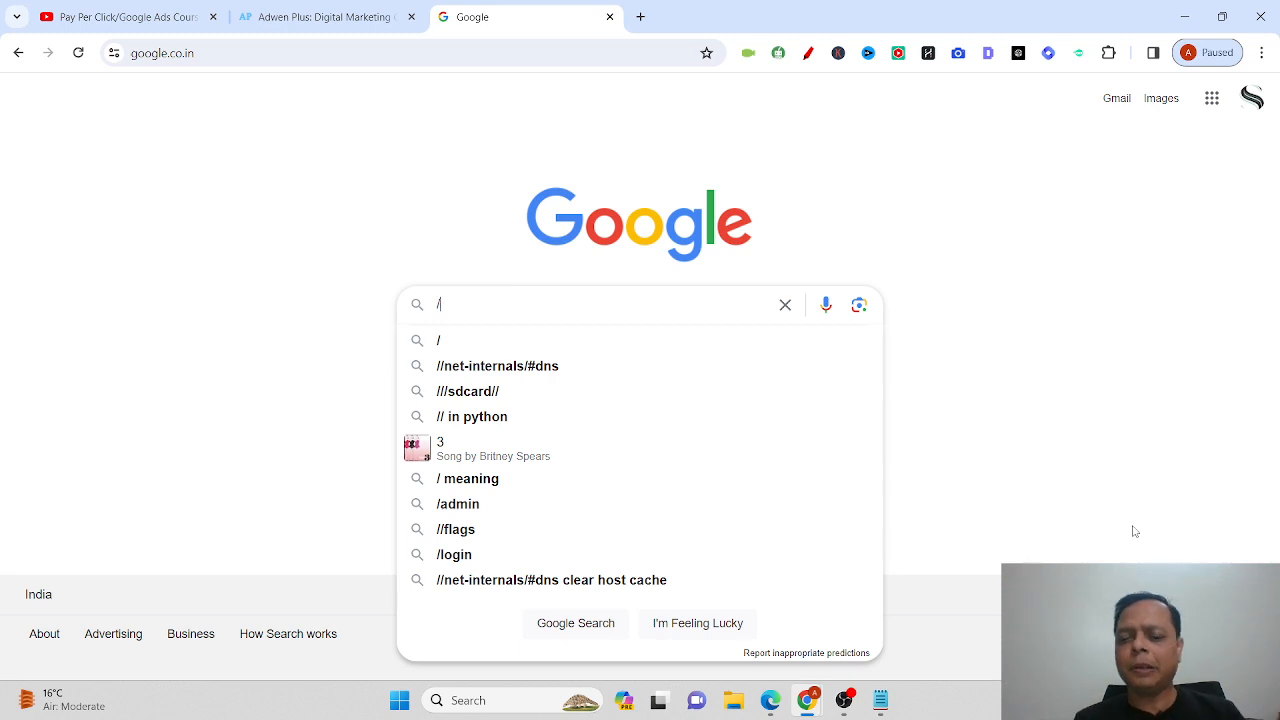
# Clear the stray '/' from the Google search box and open a new blank tab.
pyautogui.press('BackSpace')
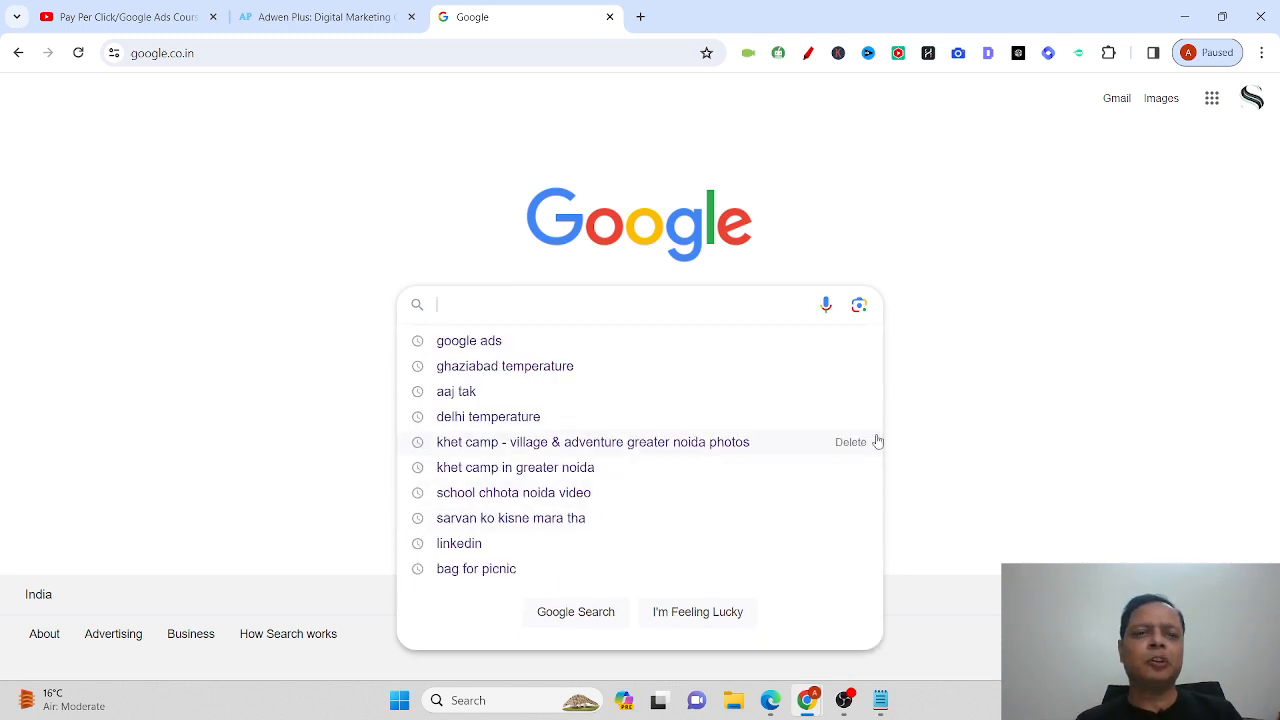
pyautogui.click(88, 352)
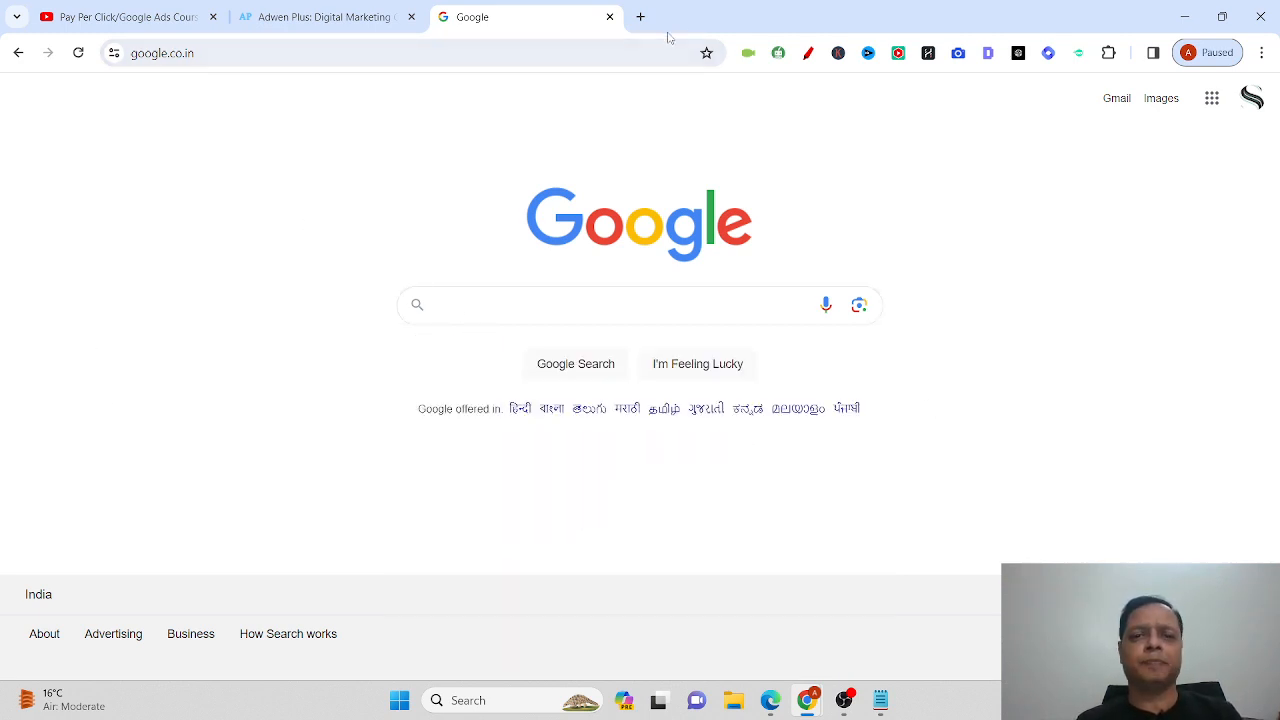
pyautogui.click(640, 16)
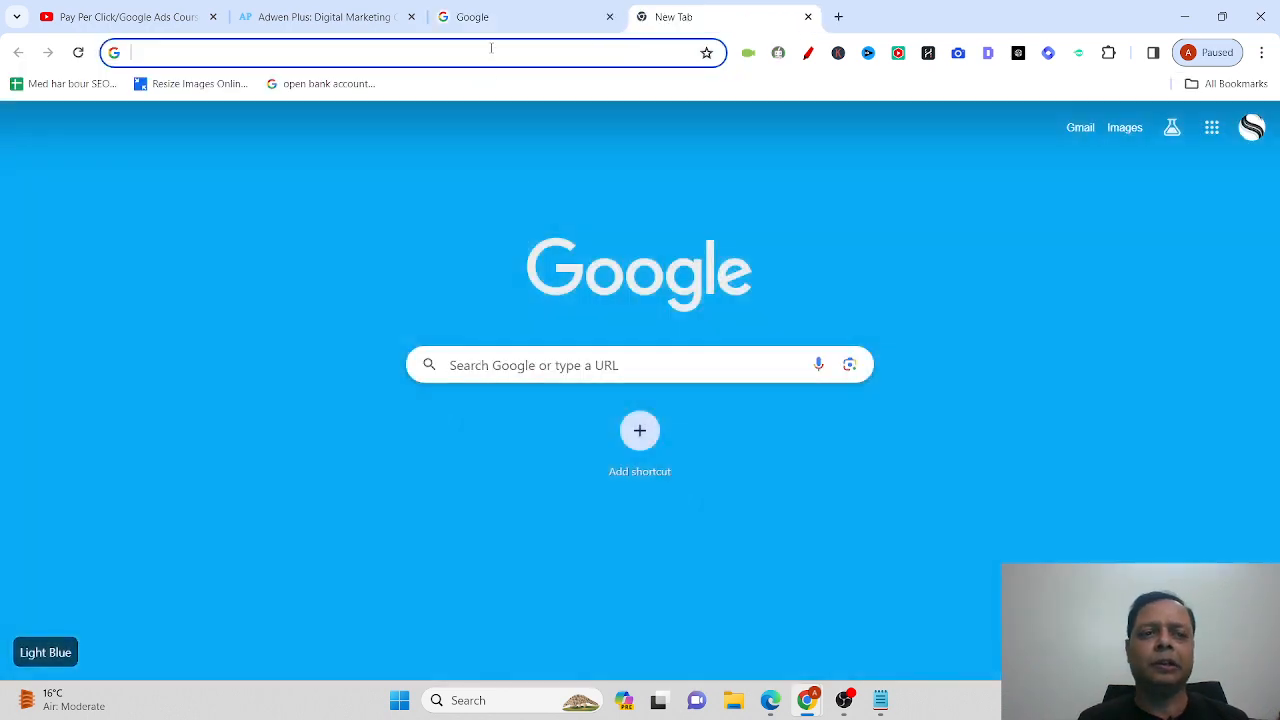
pyautogui.click(491, 48)
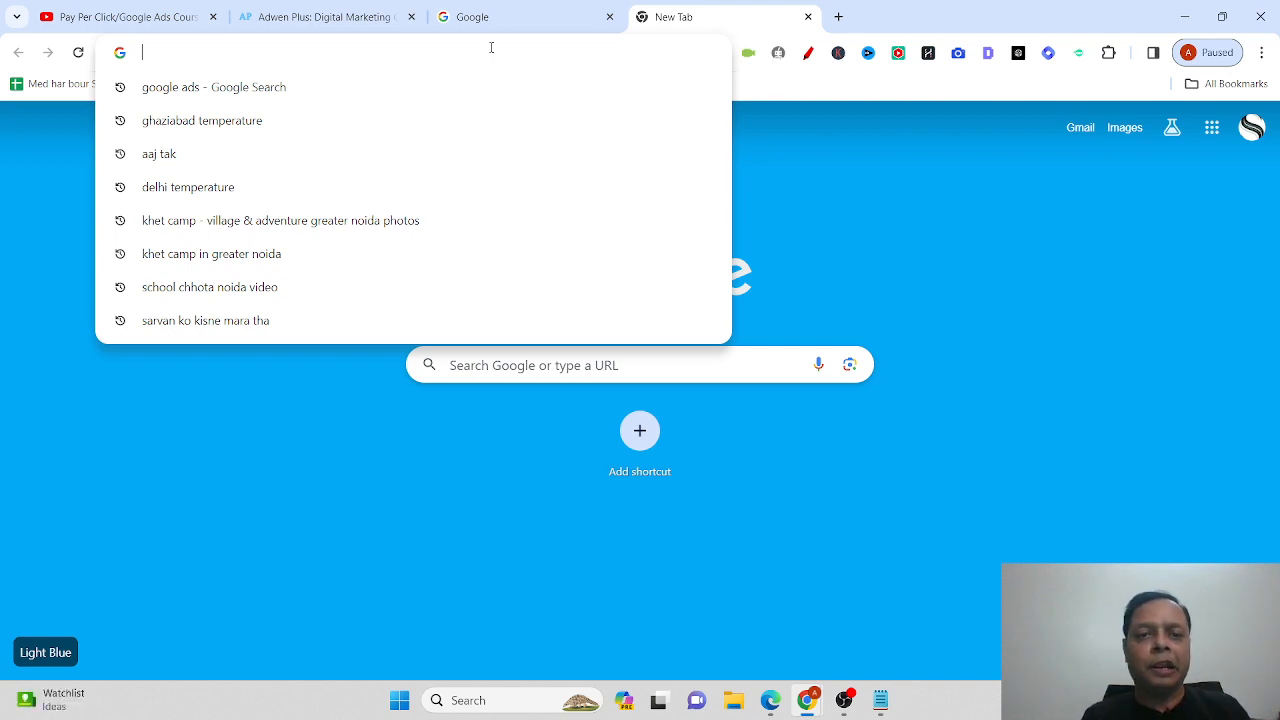
# Search Google for 'google ads' and open the sponsored 'Sign in to Google Ads' result.
pyautogui.write('google ads')
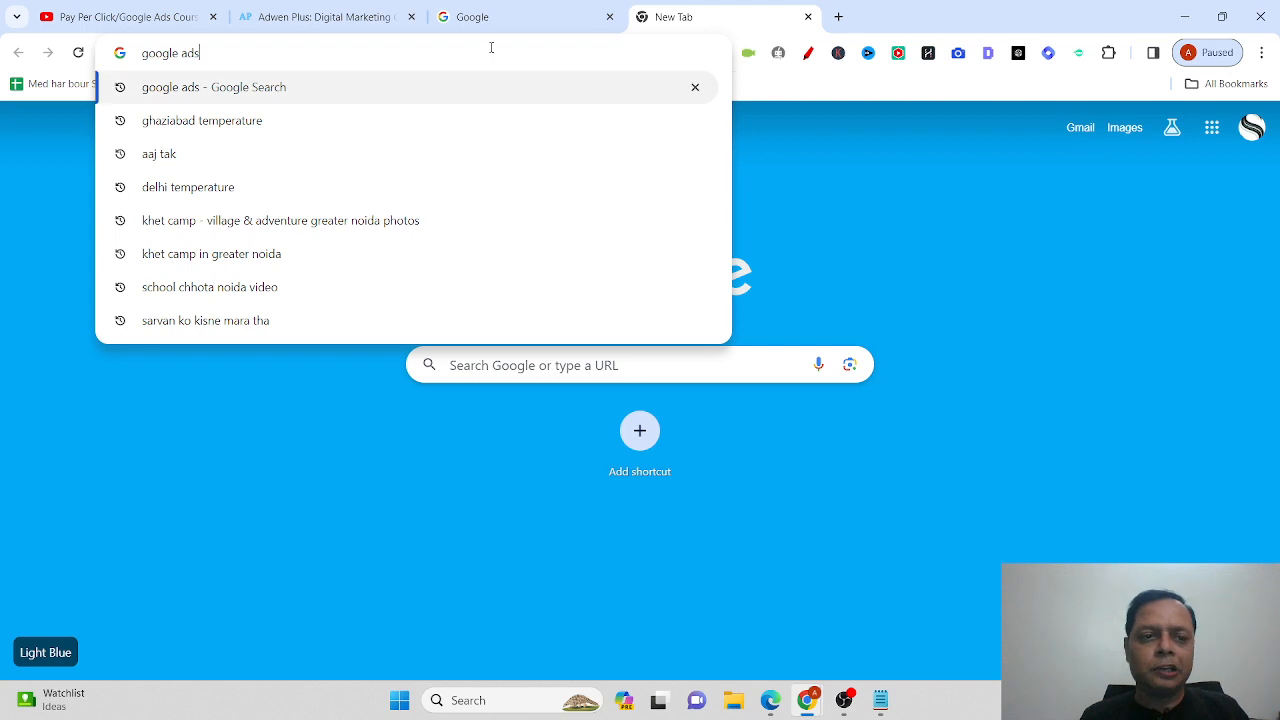
pyautogui.press('Return')
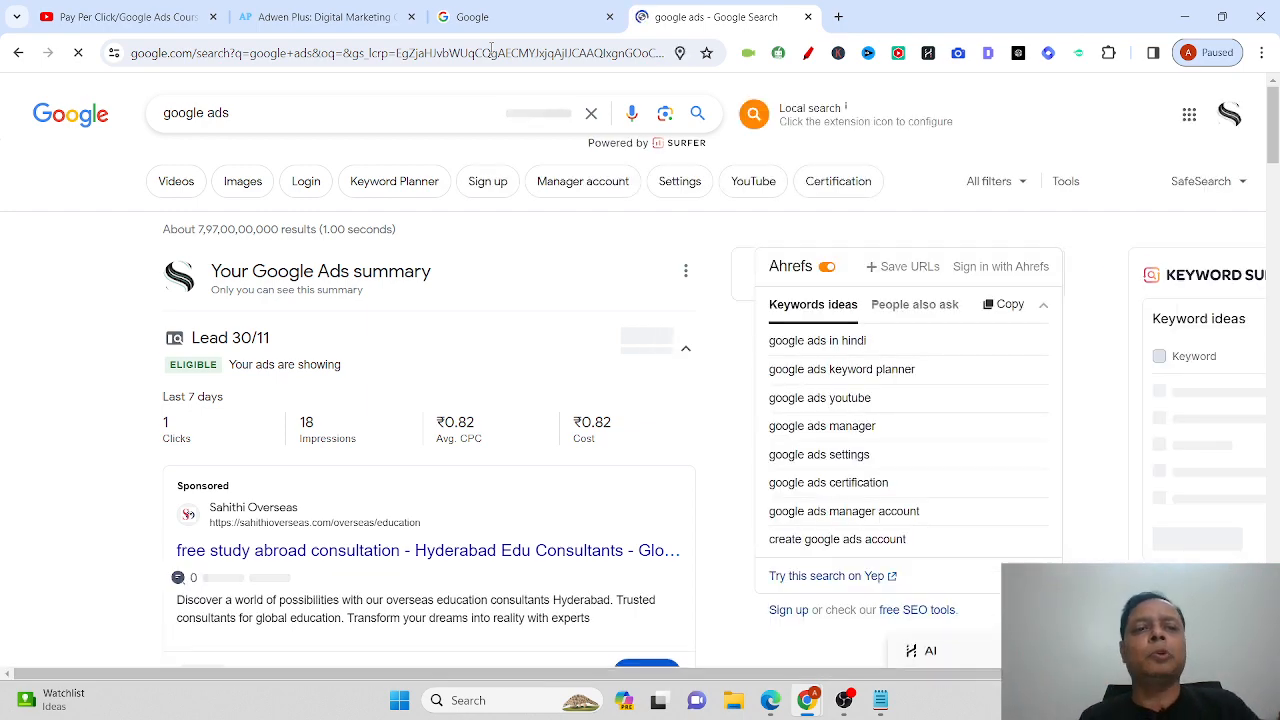
pyautogui.scroll(-8, 62, 340)
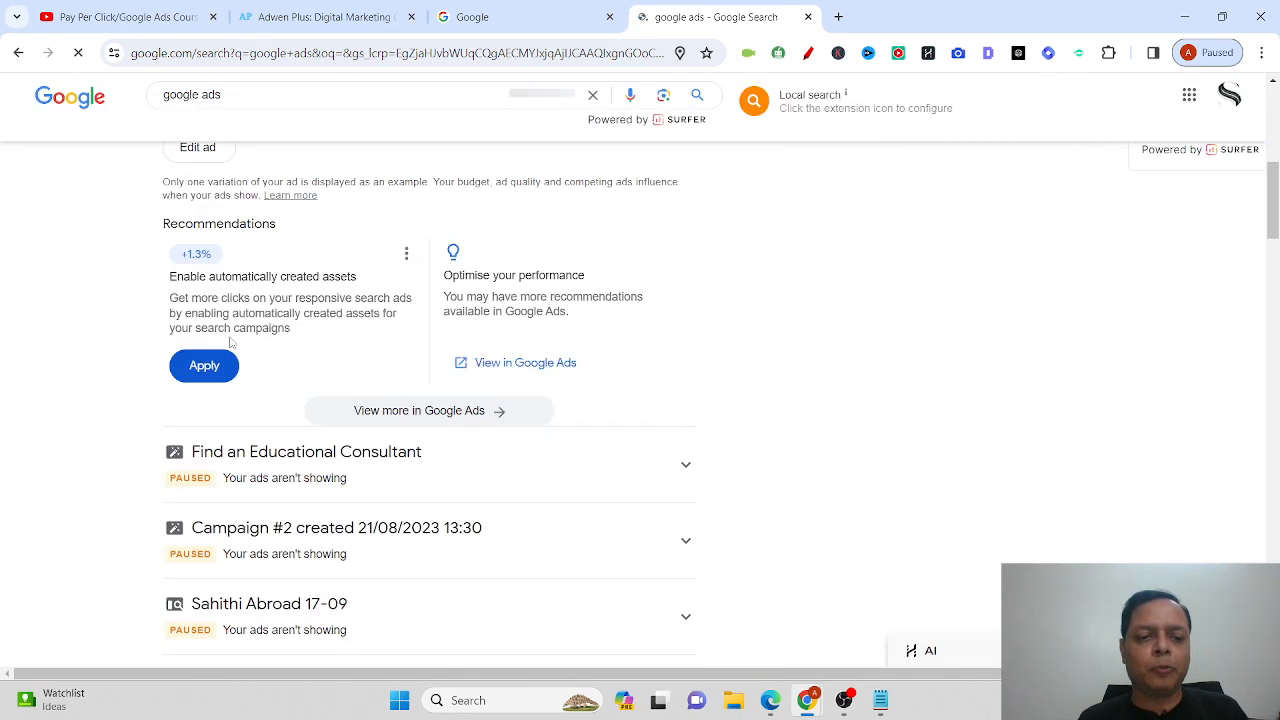
pyautogui.scroll(-2, 755, 463)
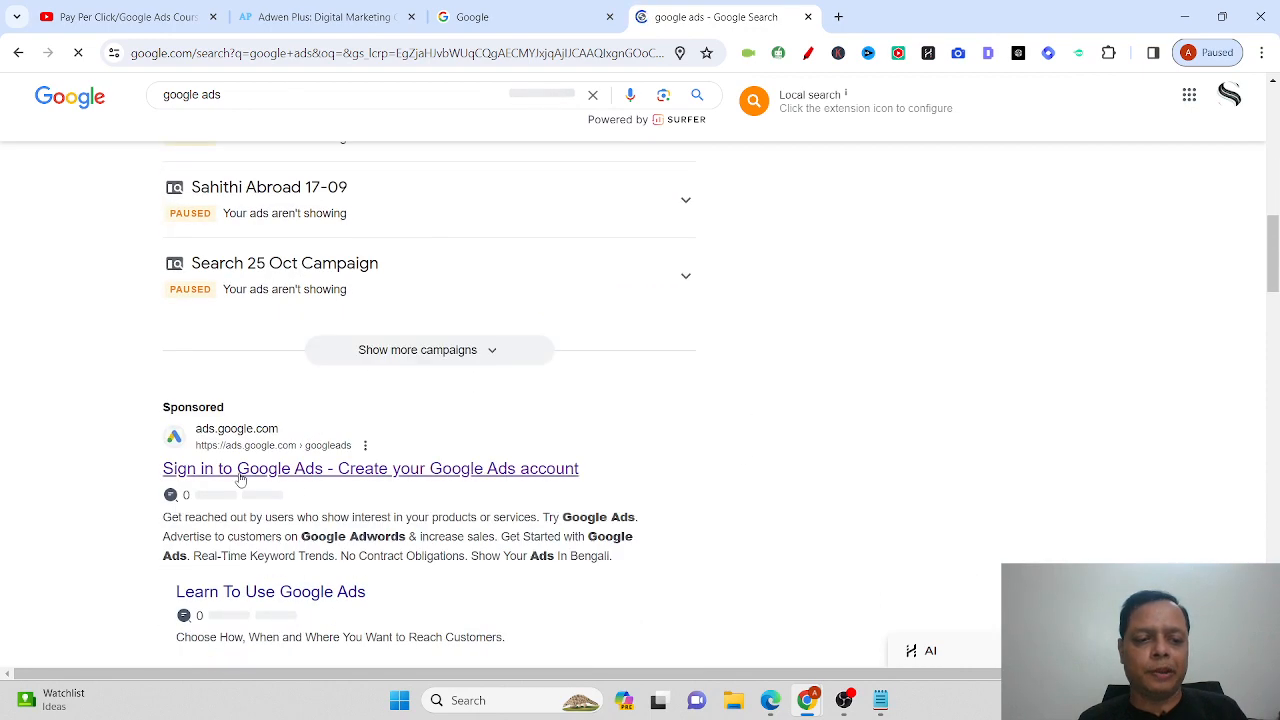
pyautogui.click(338, 478)
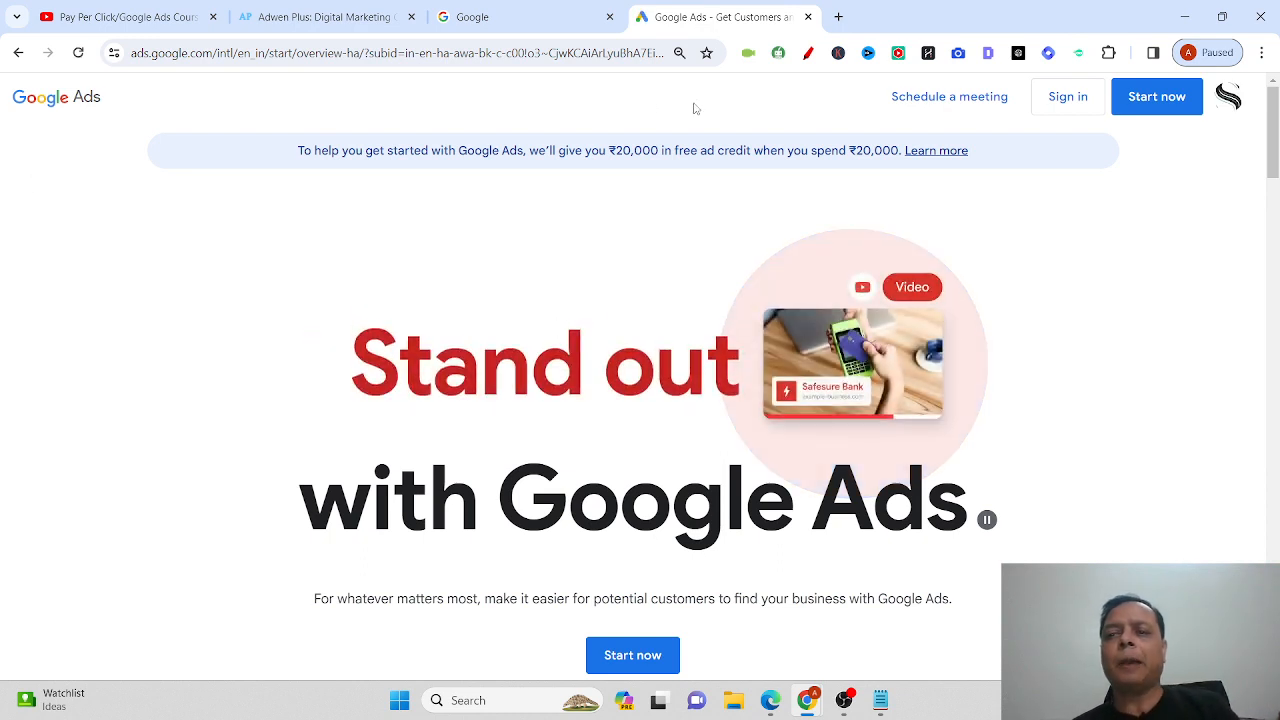
# Start Google Ads setup with a New Google Ads Account and create a brand-new account.
pyautogui.click(1157, 97)
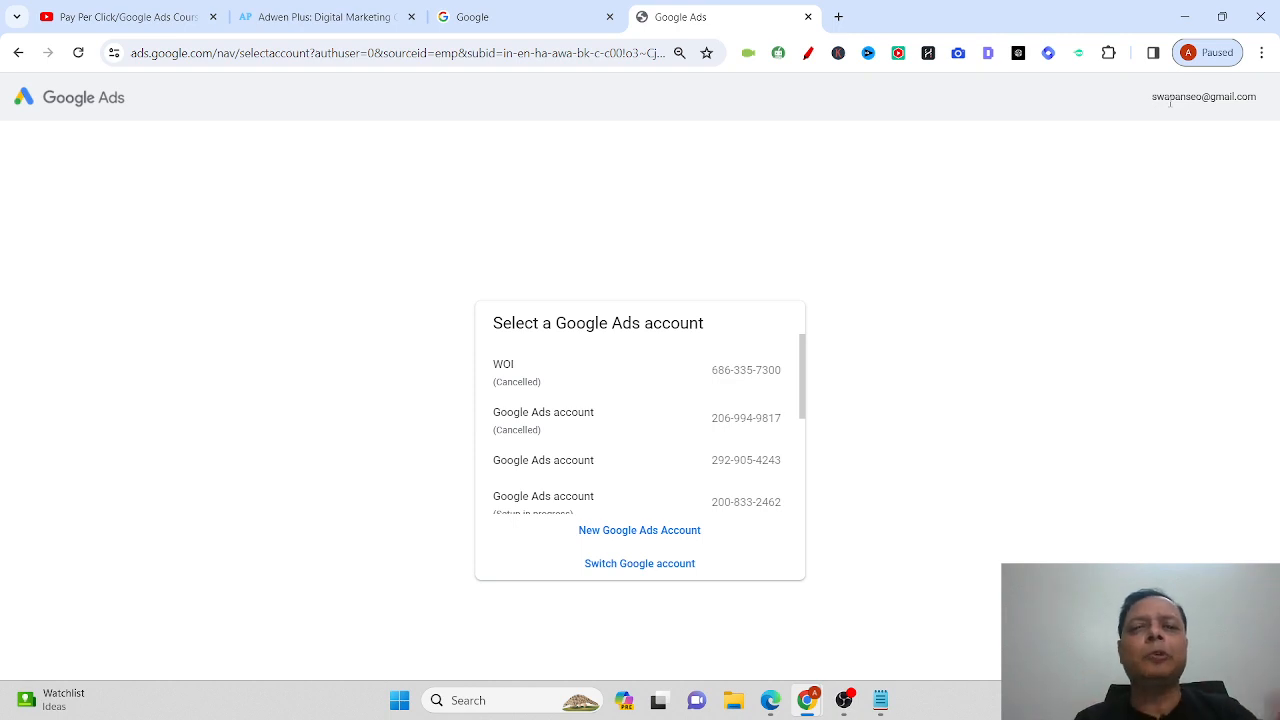
pyautogui.scroll(-3, 655, 435)
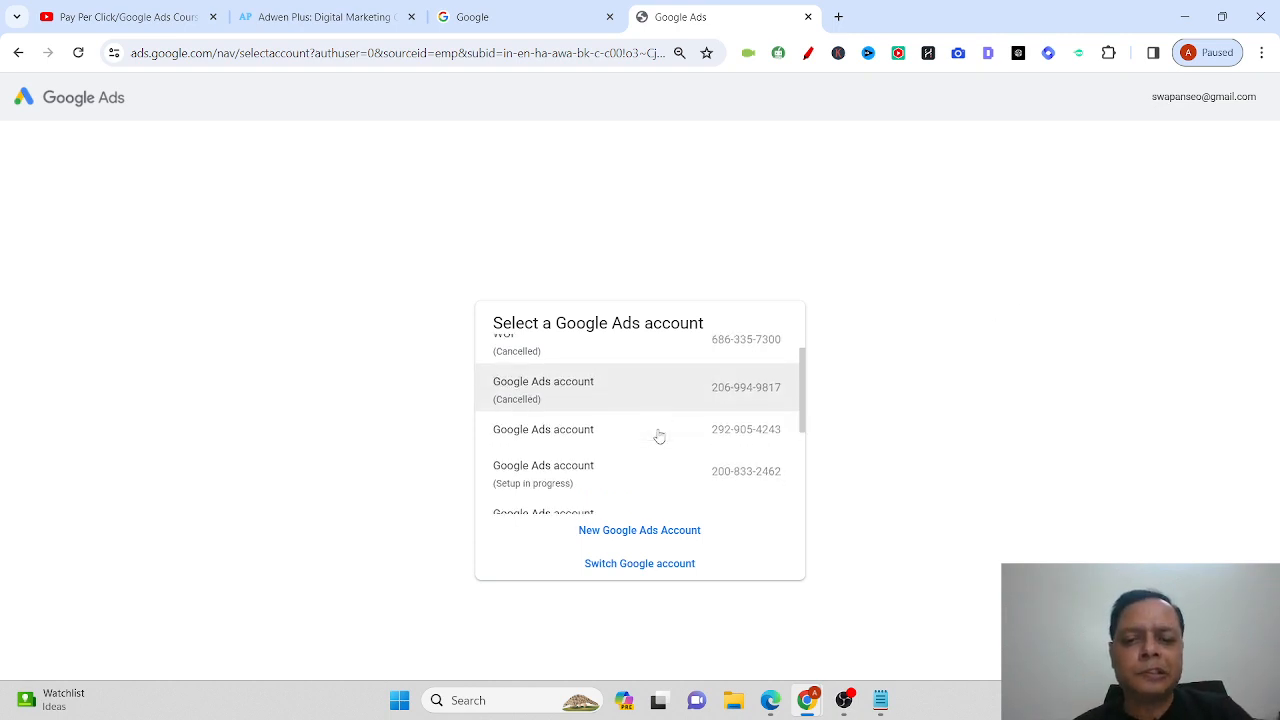
pyautogui.click(683, 531)
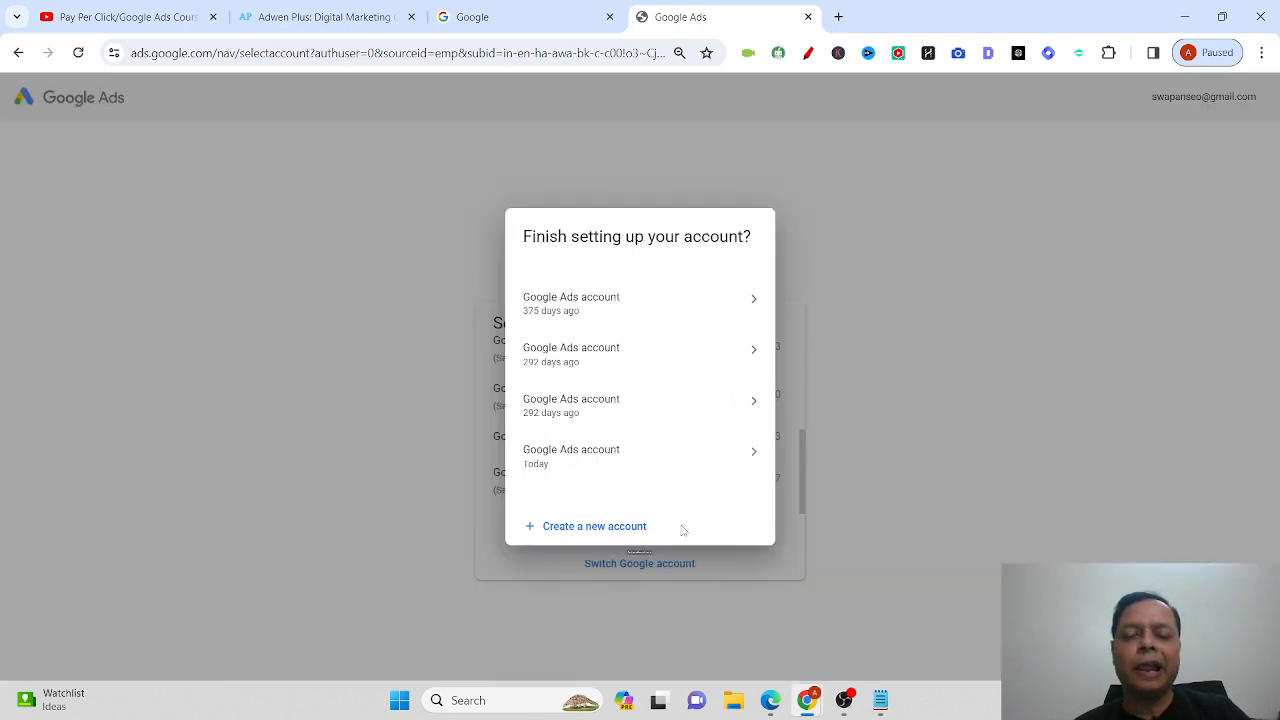
pyautogui.click(597, 527)
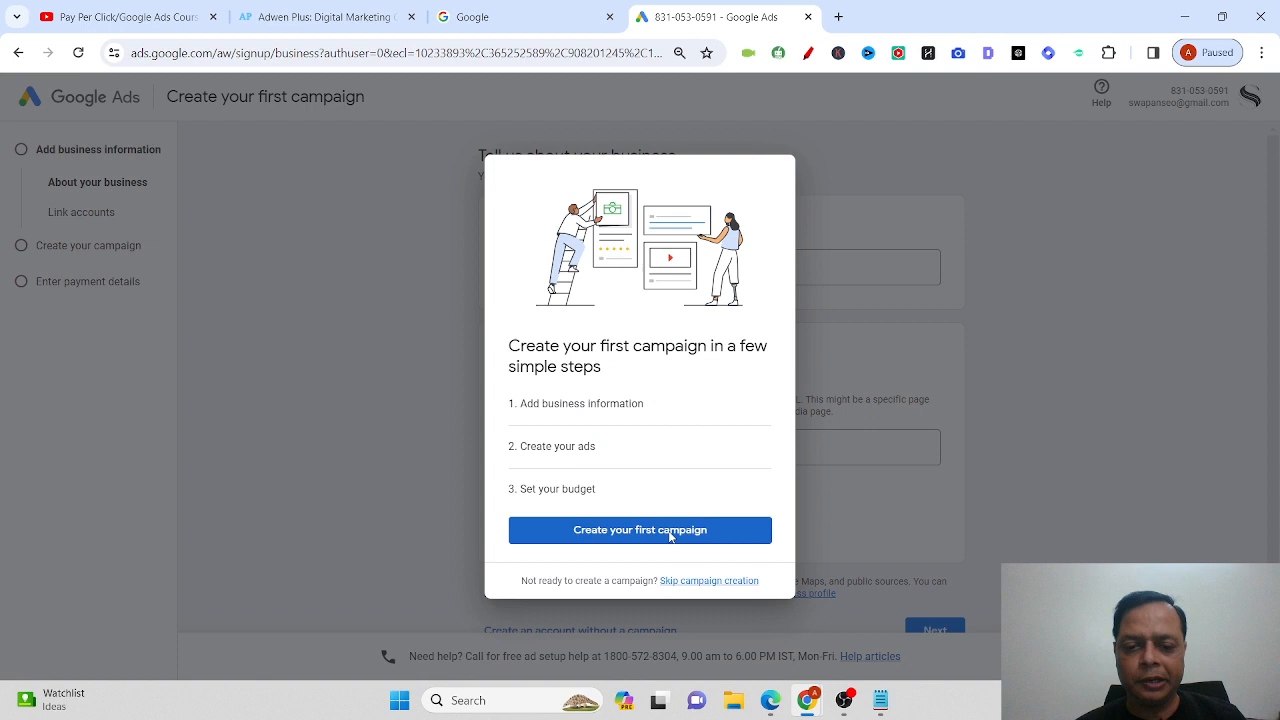
# Confirm the business name 'Adwen Plus - SEO Training in Delhi' and its website URL, then continue.
pyautogui.click(670, 532)
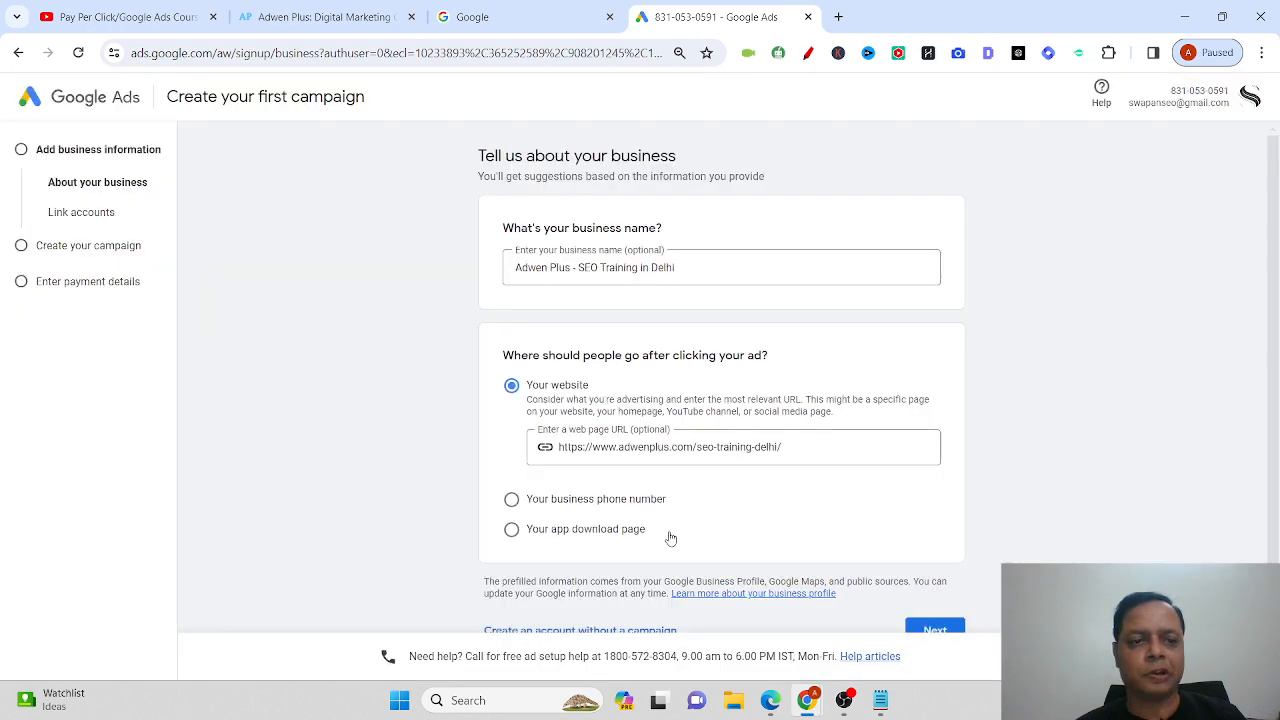
pyautogui.click(748, 265)
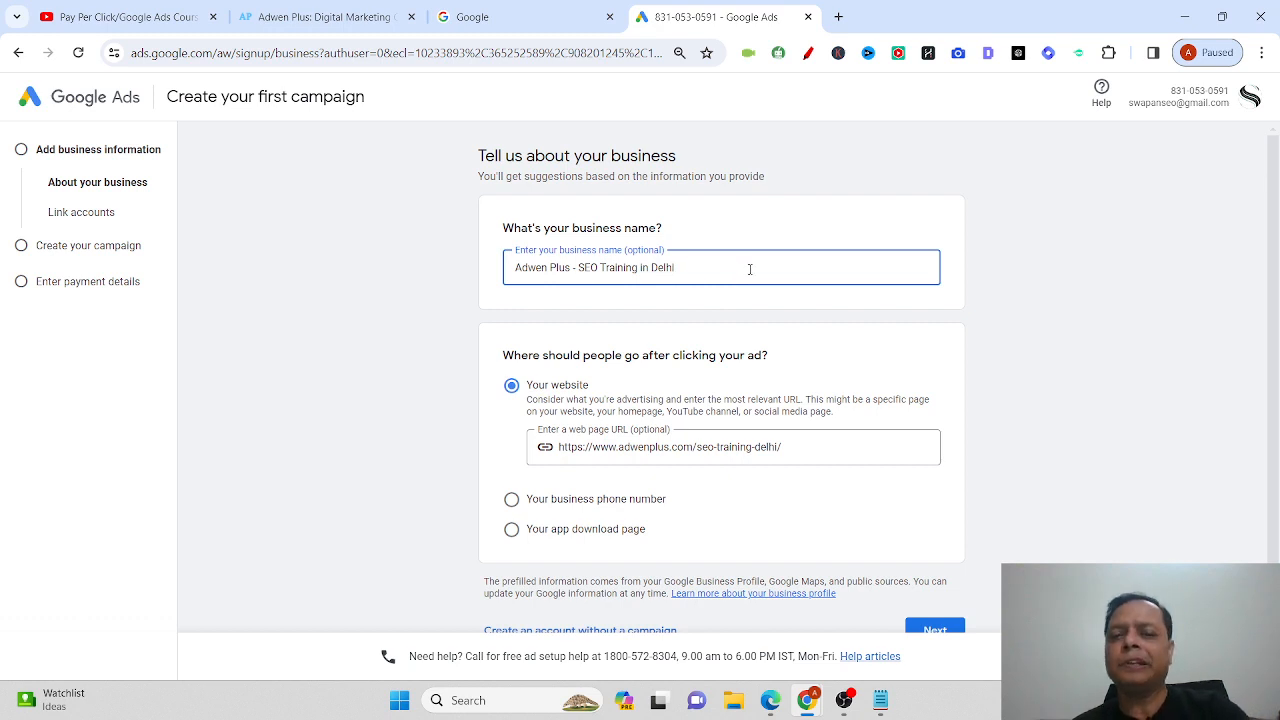
pyautogui.scroll(-1, 807, 384)
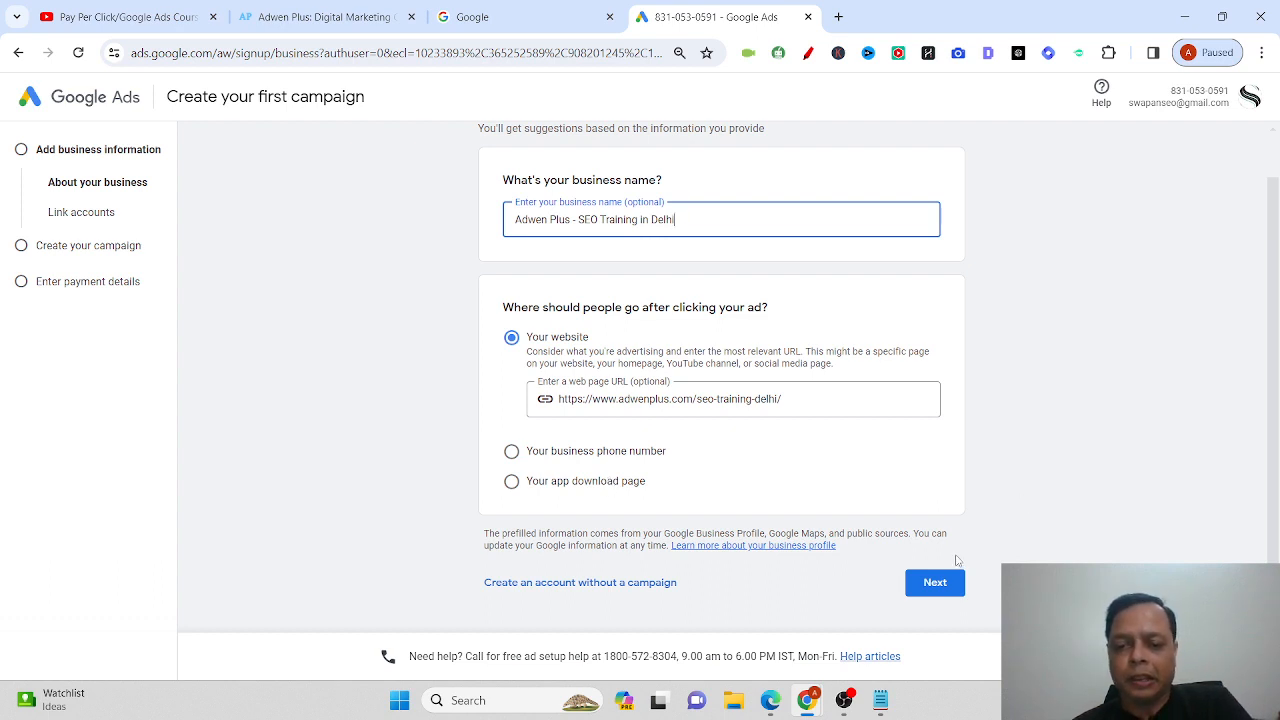
pyautogui.click(940, 583)
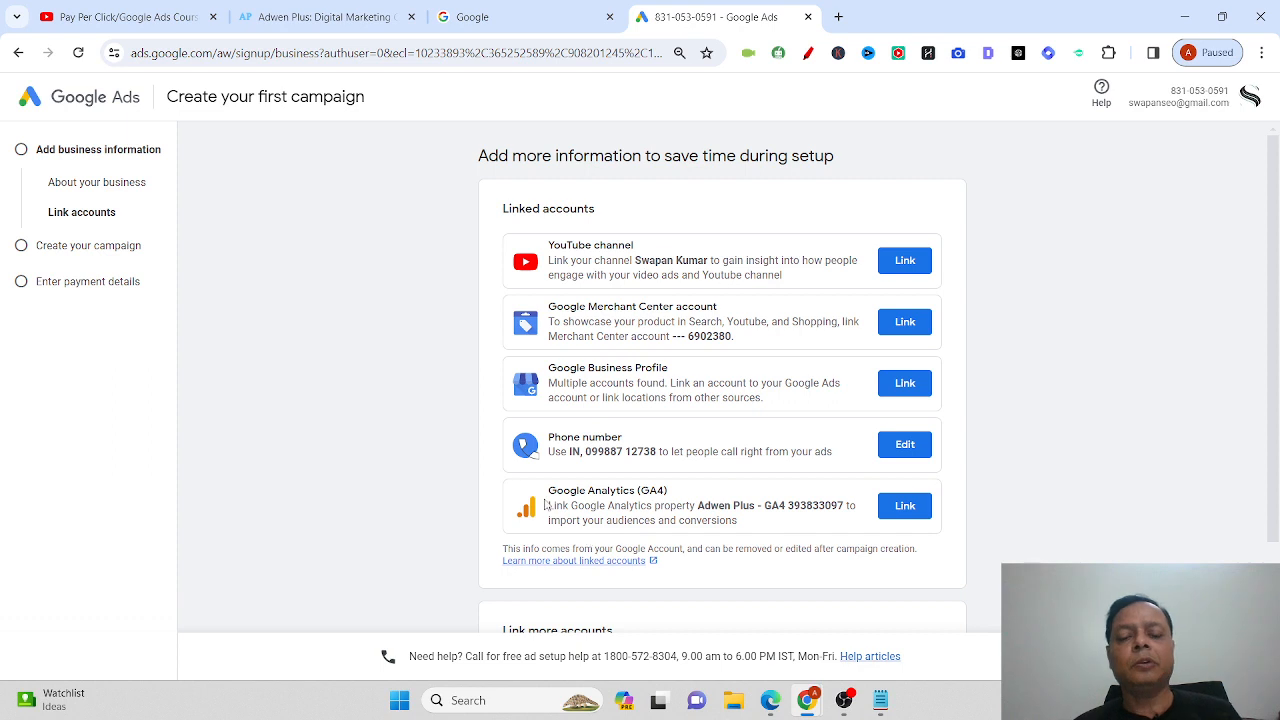
# Skip linking YouTube, Merchant Center, Business Profile and Analytics accounts.
pyautogui.scroll(-2, 1140, 476)
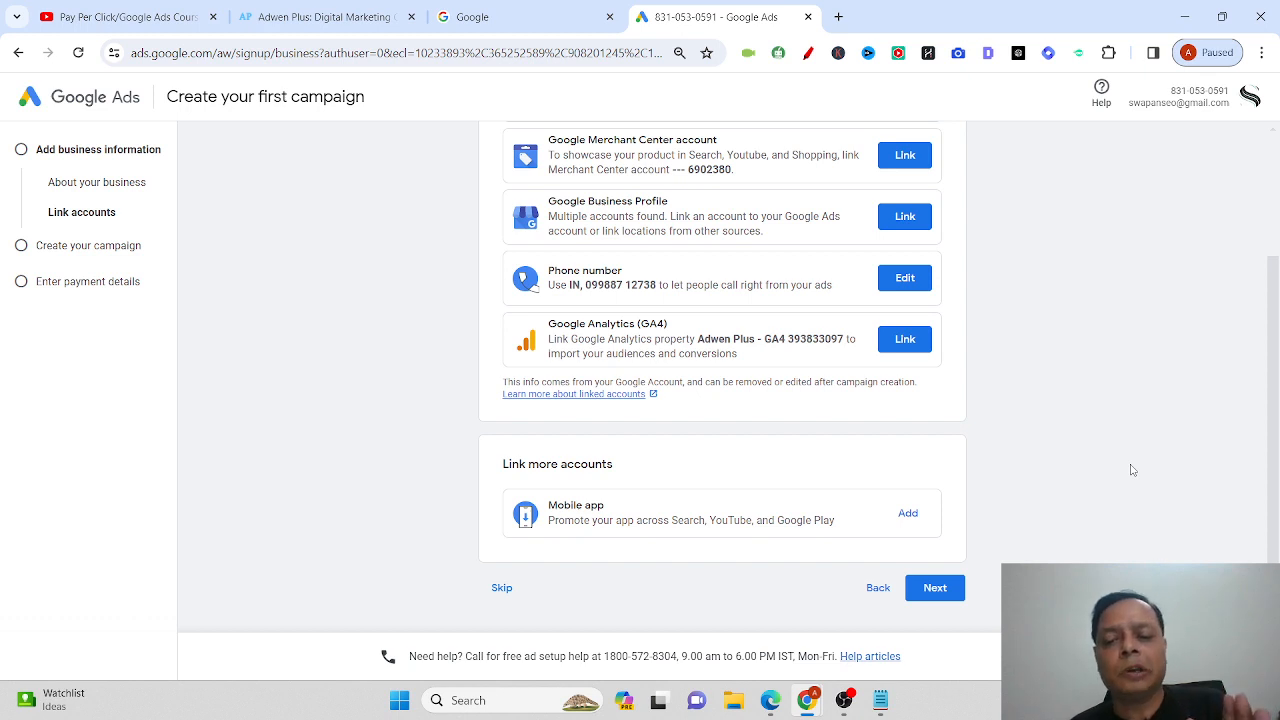
pyautogui.click(503, 587)
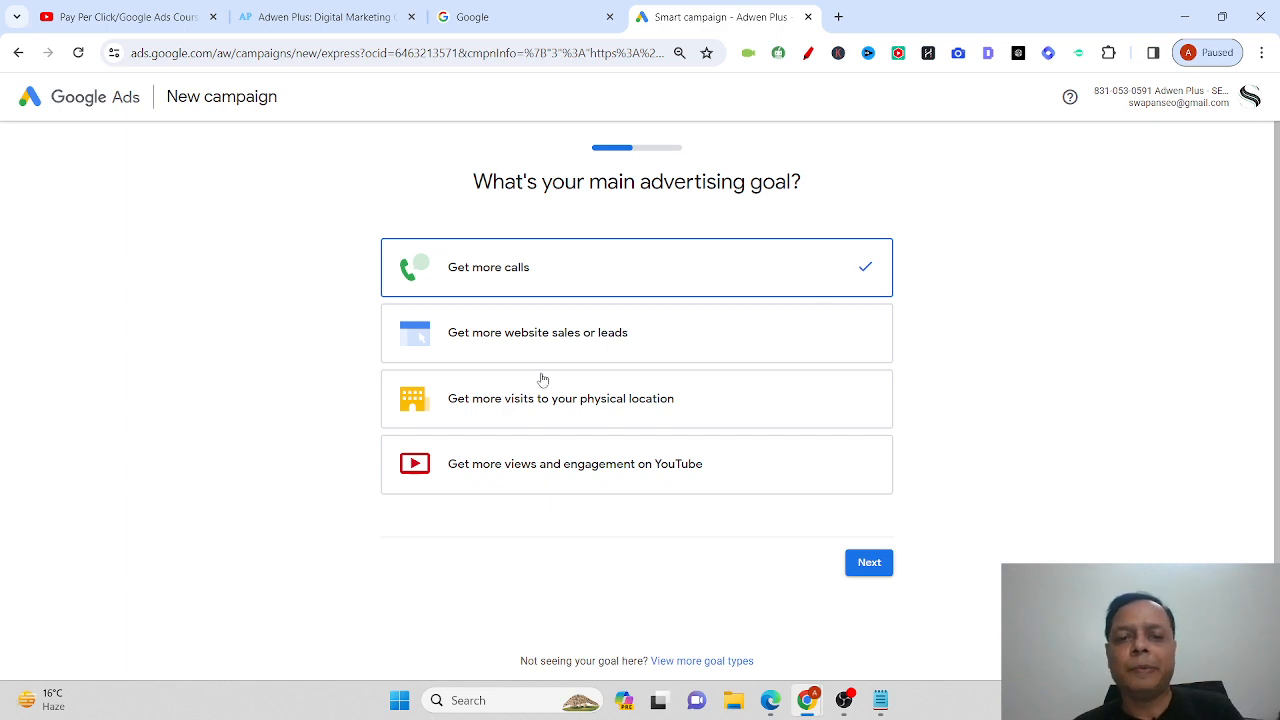
# Keep 'Get more calls' as the advertising goal and continue to the ad-writing step.
pyautogui.click(866, 566)
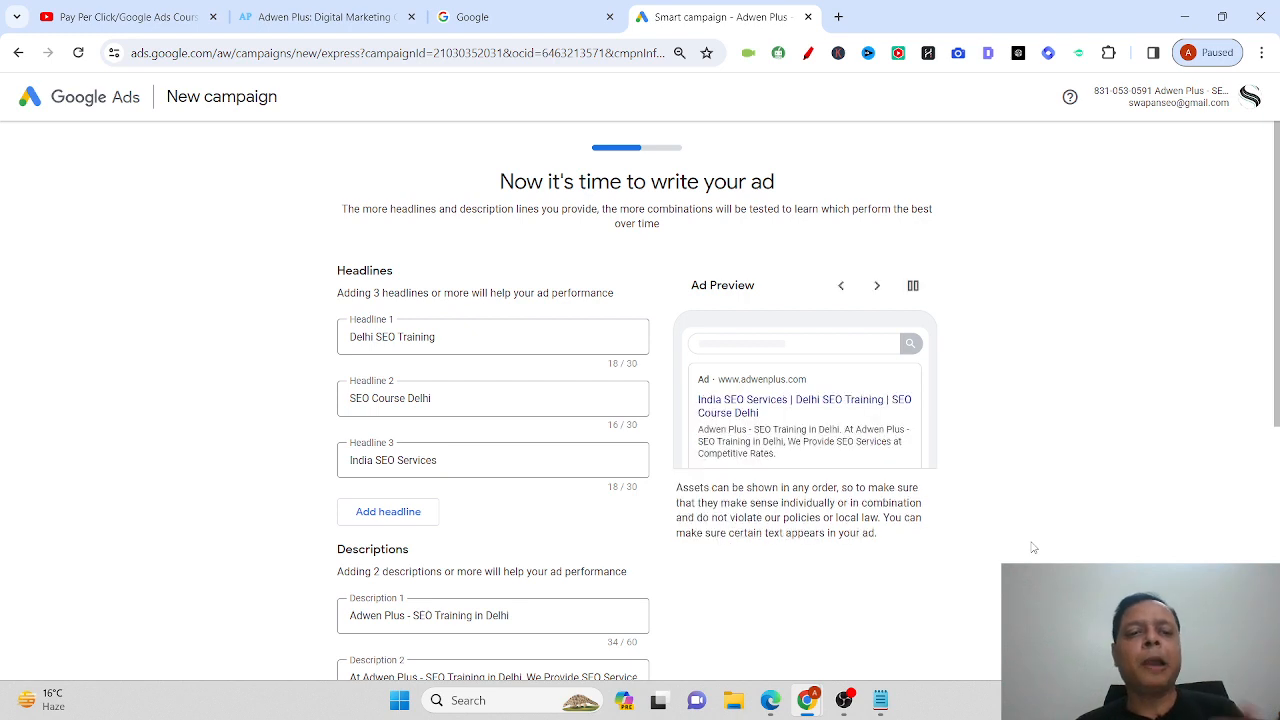
# Look over the prefilled headlines like 'Delhi SEO Training', then bring up the Notepad ad-copy note.
pyautogui.scroll(-1, 1034, 547)
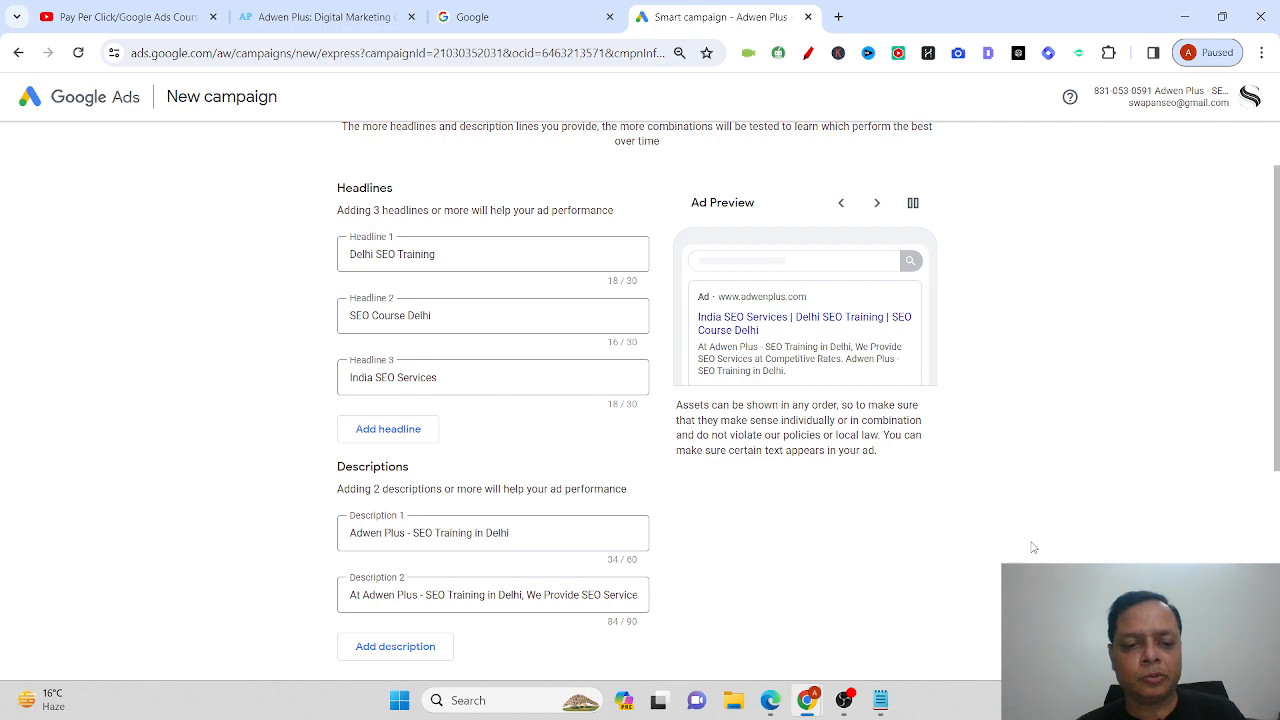
pyautogui.scroll(-2, 1033, 547)
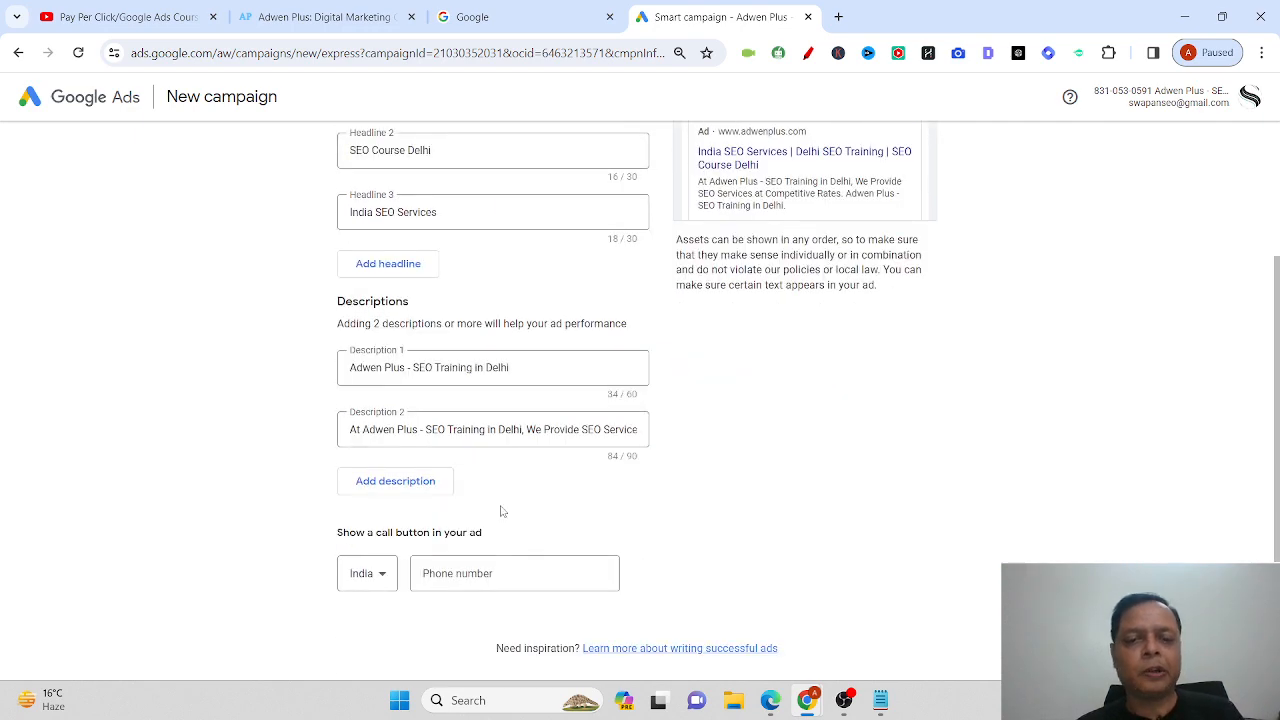
pyautogui.scroll(3, 718, 531)
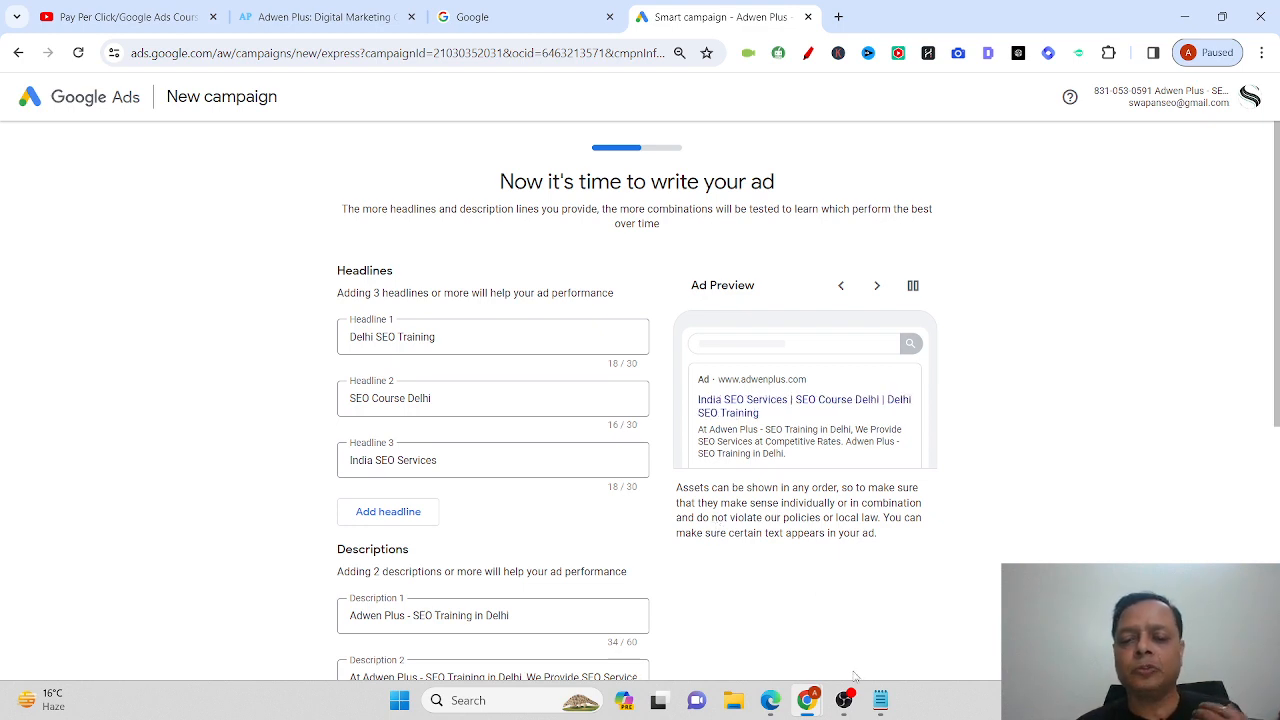
pyautogui.click(879, 705)
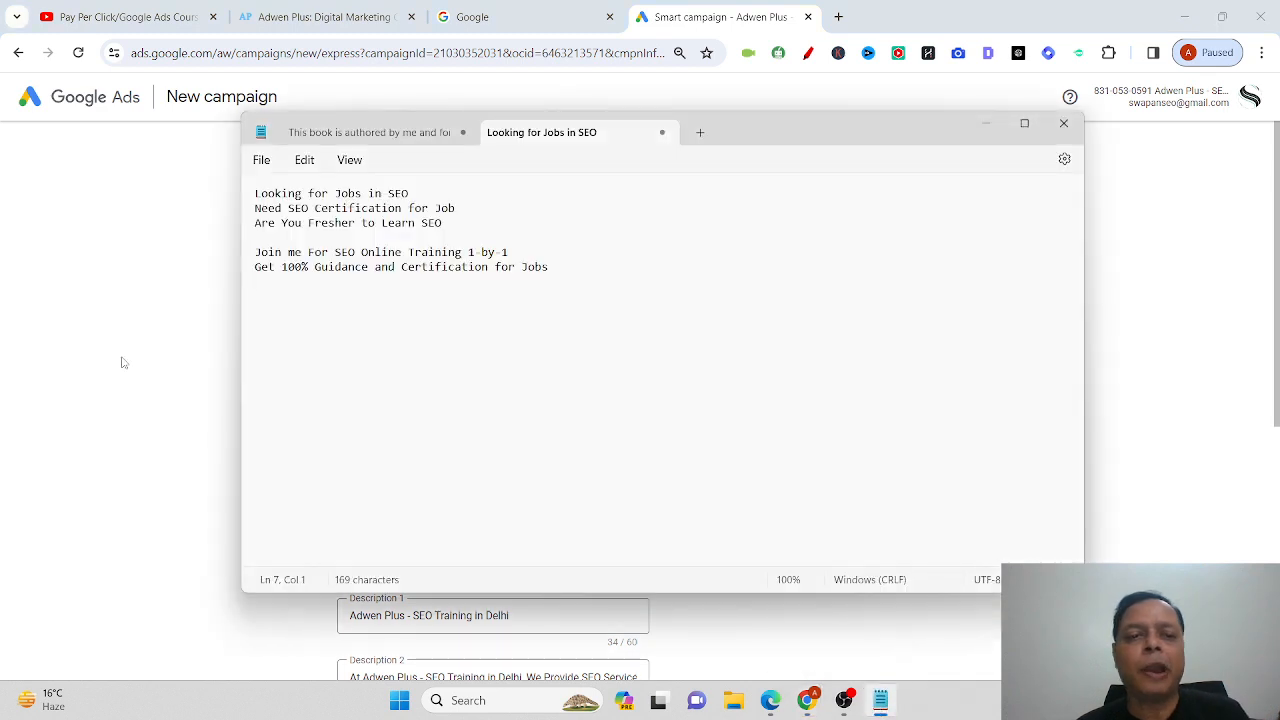
# Add a 'Title - 30 chars' line at the top of the Notepad note.
pyautogui.click(426, 193)
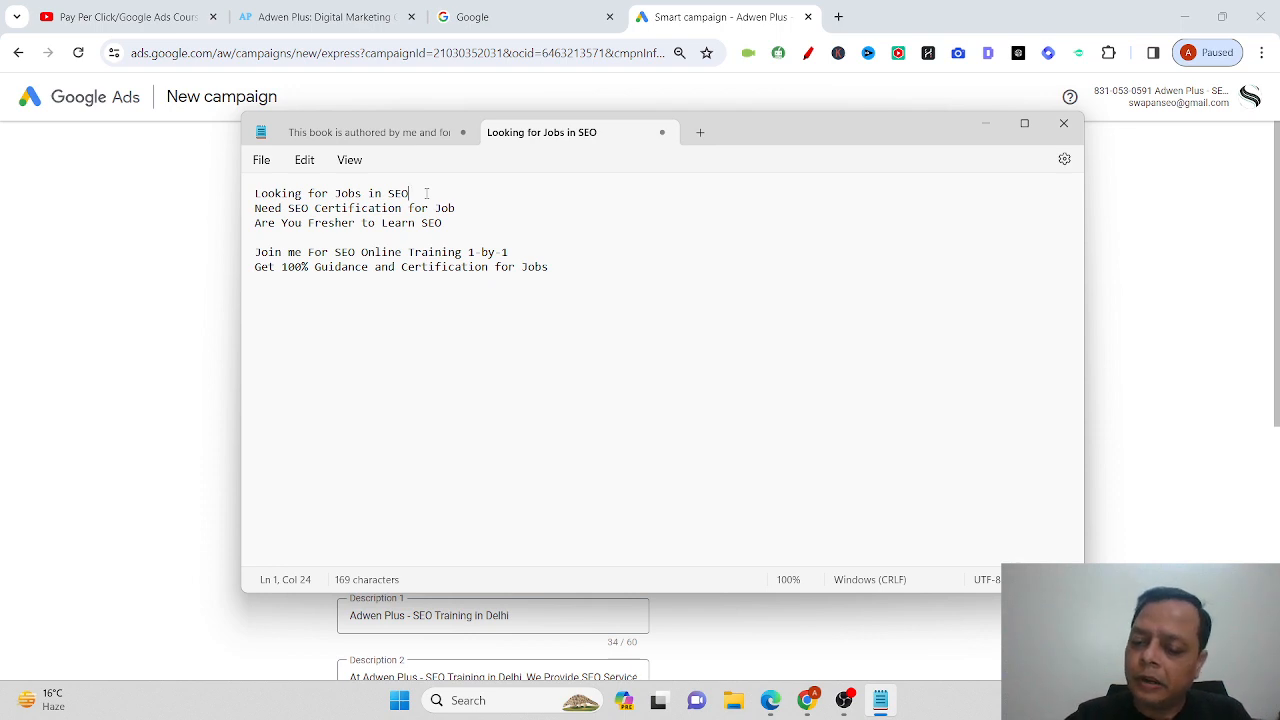
pyautogui.press('Home')
pyautogui.press('Return')
pyautogui.press('Return')
pyautogui.press('Up')
pyautogui.press('Up')
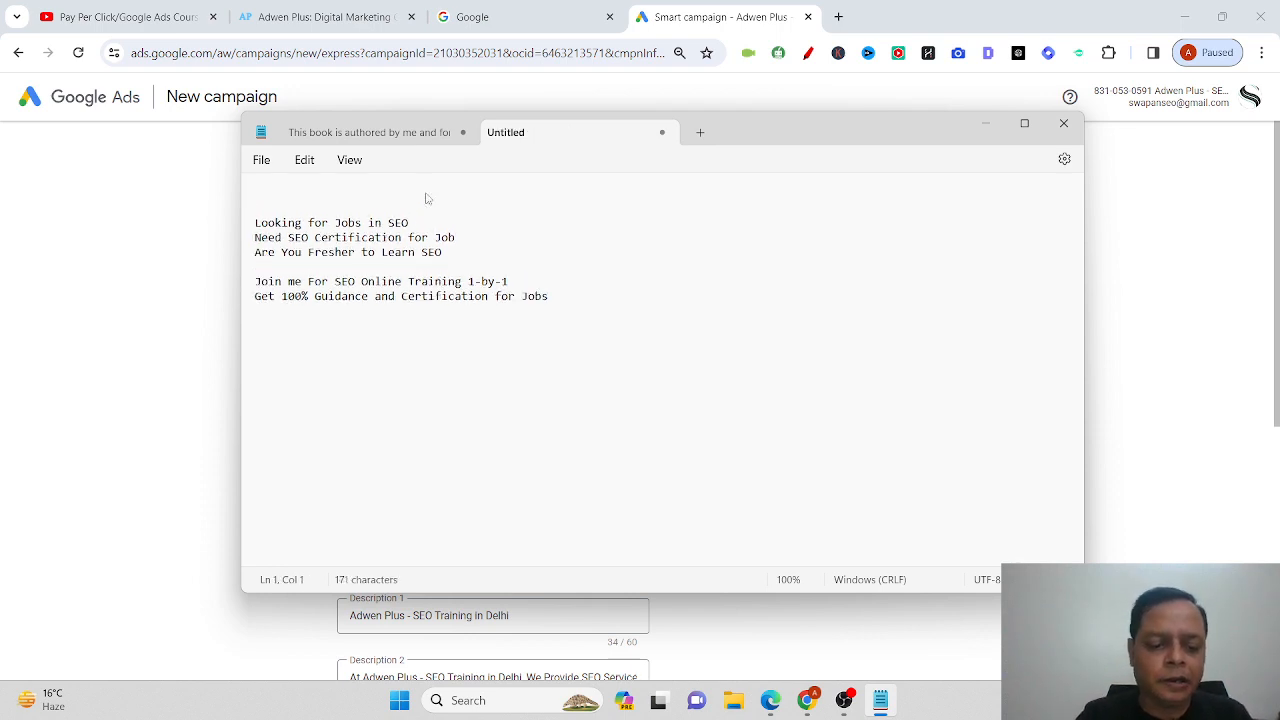
pyautogui.write('Title -')
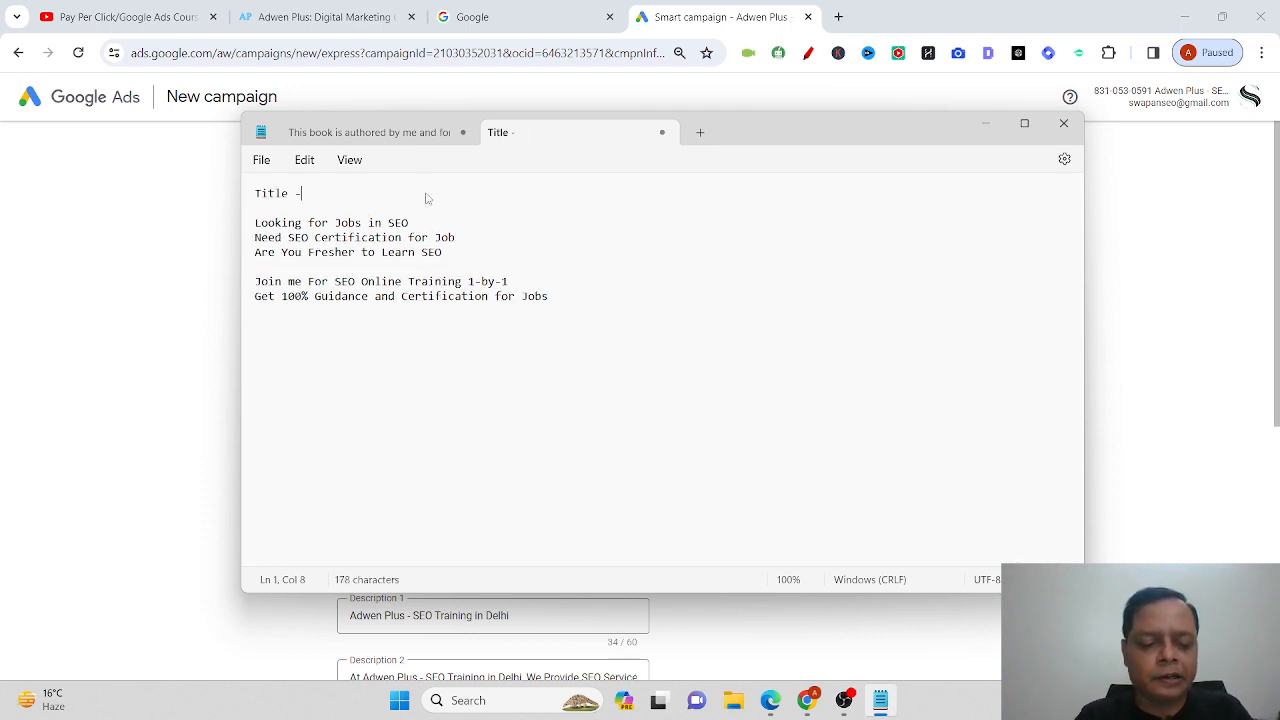
pyautogui.write(' 30 chars')
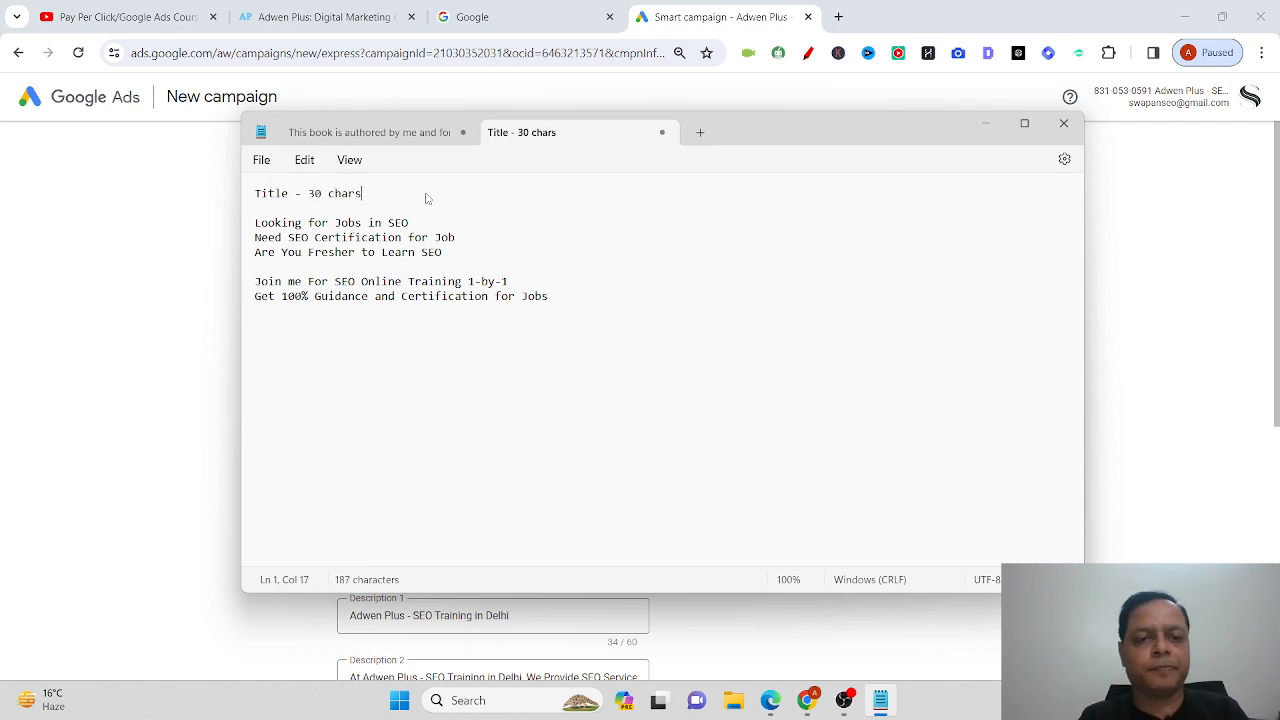
# Add the line 'desc - 90 char and 60 chars' below the headline ideas.
pyautogui.click(486, 252)
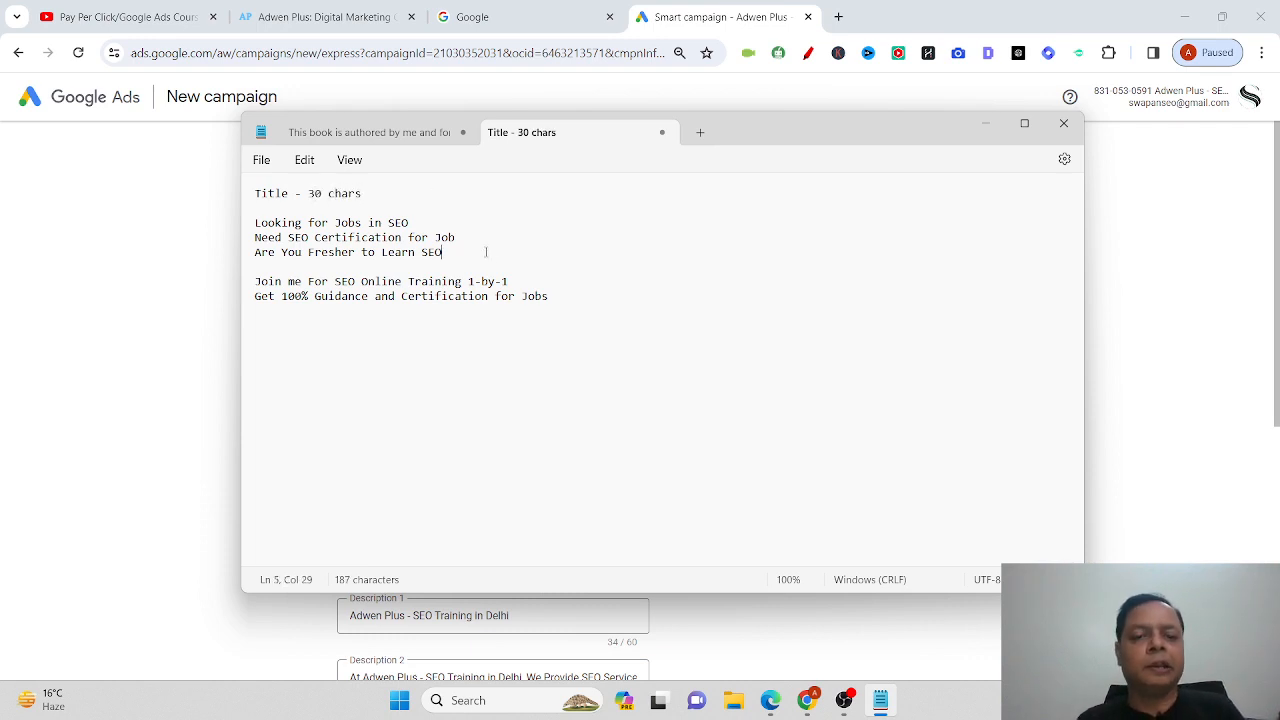
pyautogui.press('Return')
pyautogui.press('Return')
pyautogui.write('desc ')
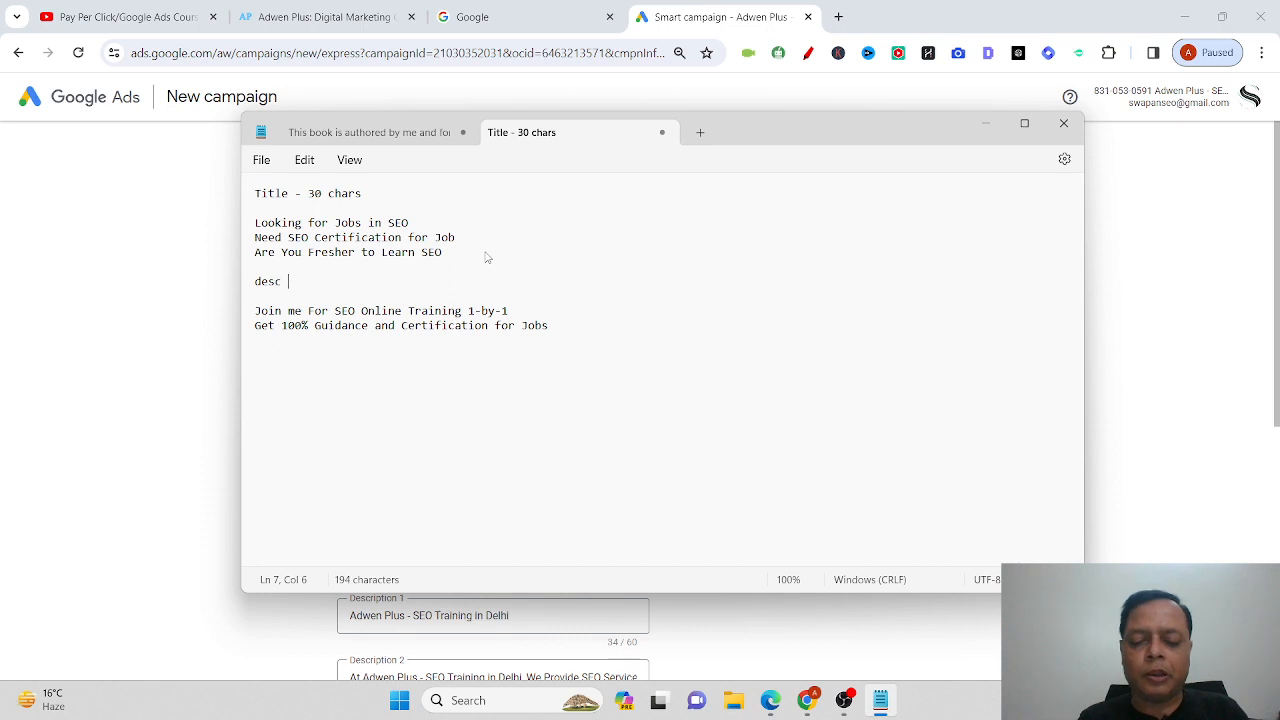
pyautogui.write('- 90 cha')
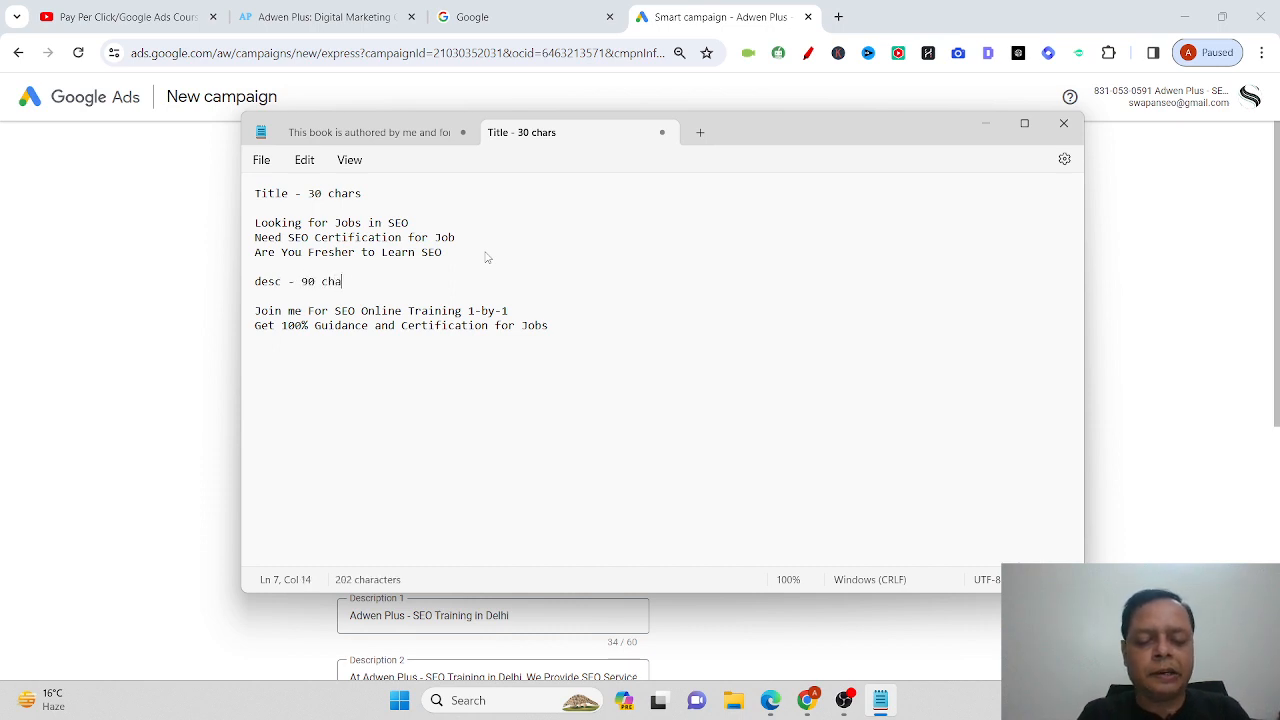
pyautogui.write('r and 30')
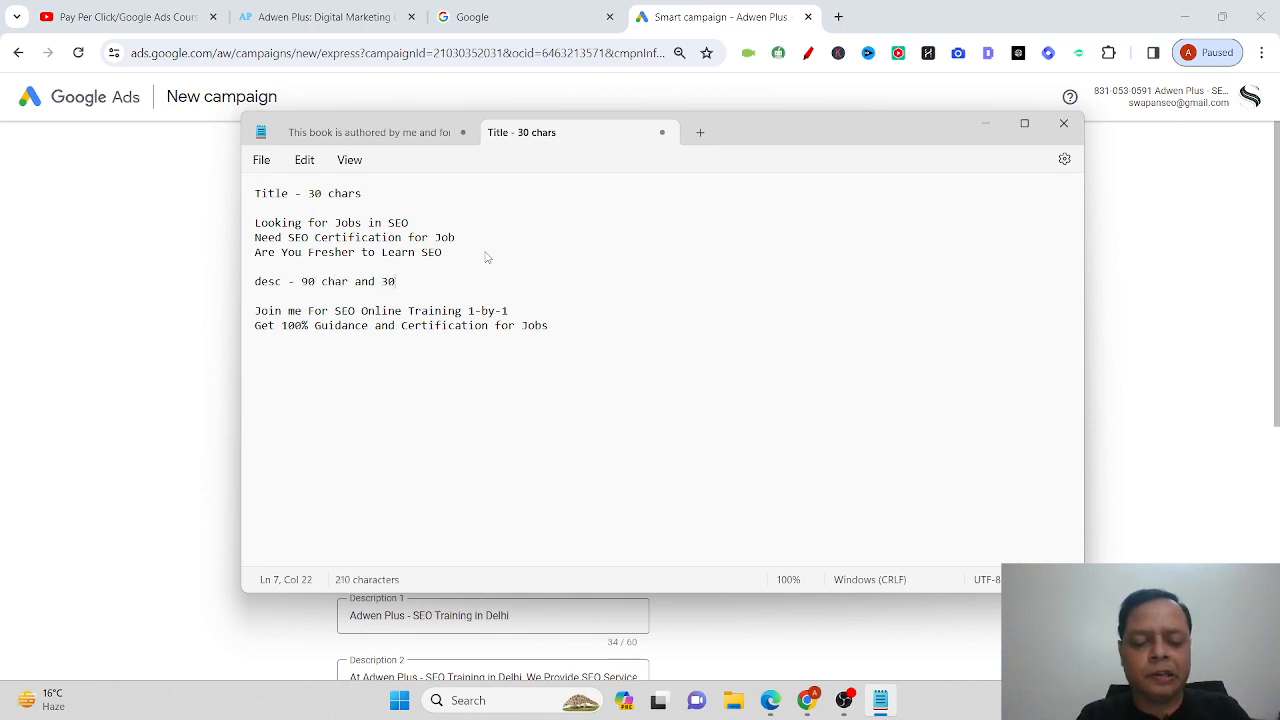
pyautogui.write(' chars')
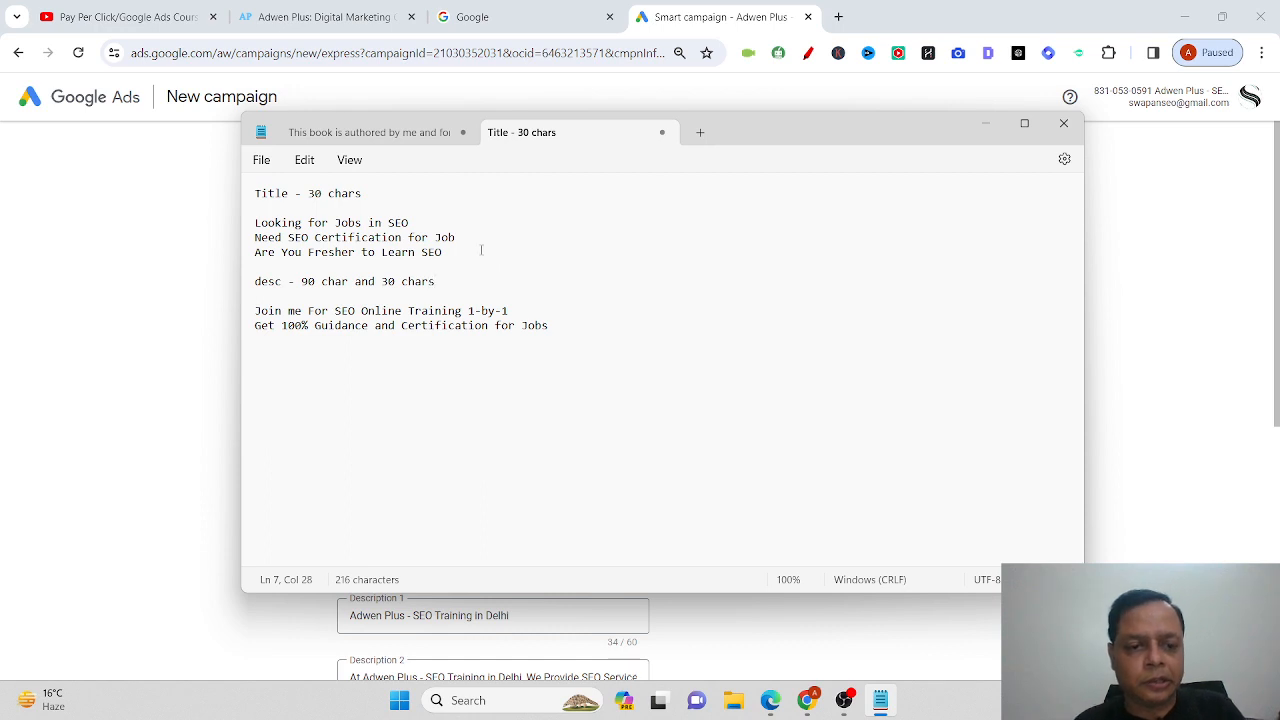
pyautogui.click(388, 283)
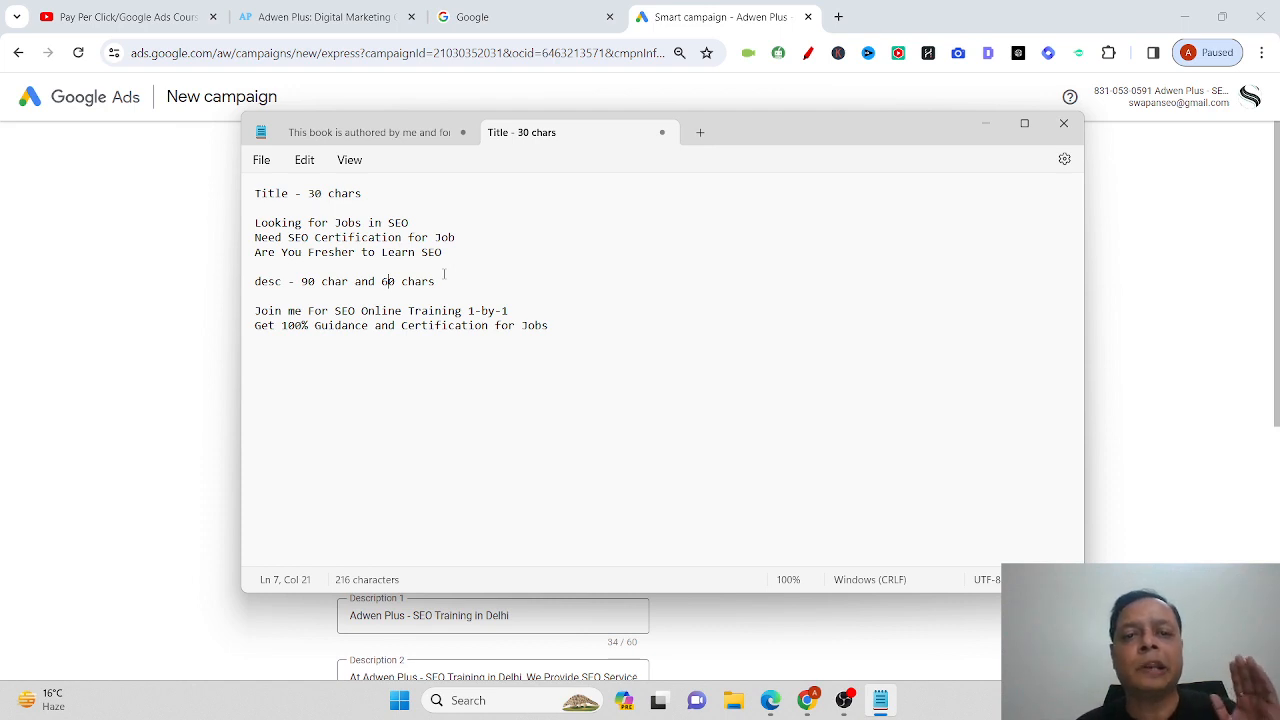
# Select 'Looking for Jobs in SEO' and return to the first headline field in Google Ads.
pyautogui.moveTo(436, 225); pyautogui.dragTo(260, 224)
pyautogui.hotkey('ctrl', 'c')
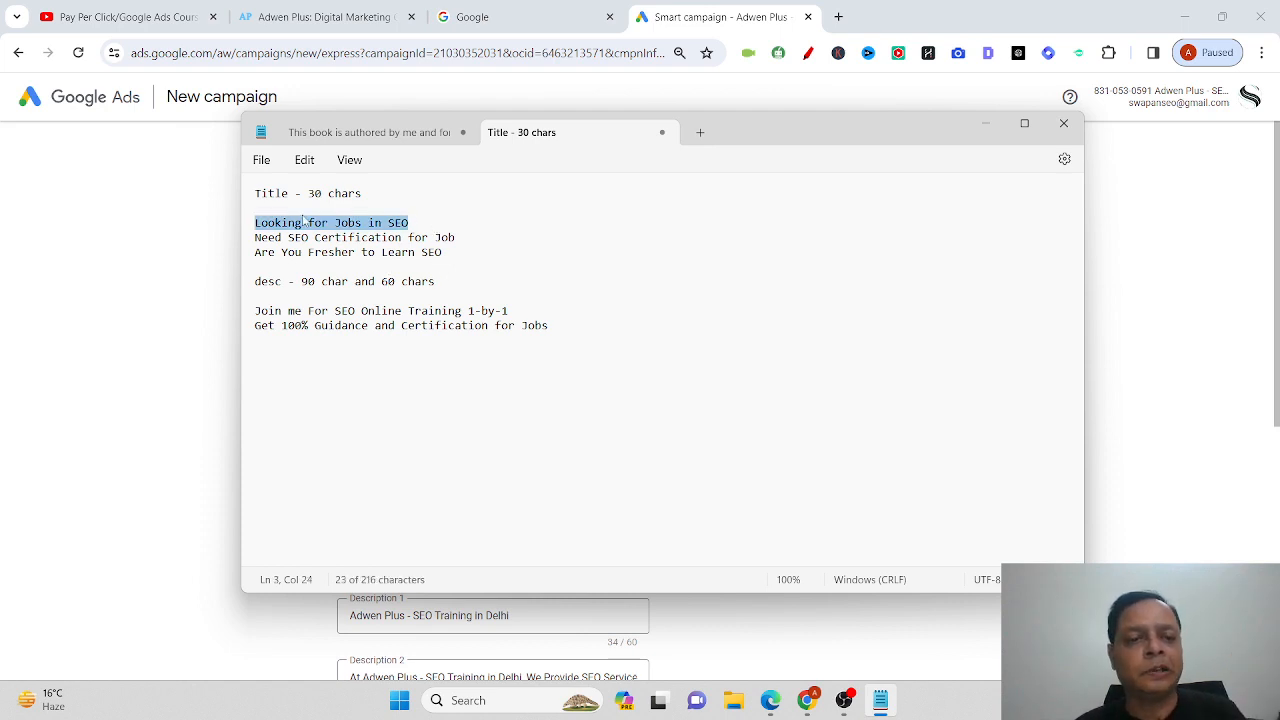
pyautogui.click(222, 227)
pyautogui.click(465, 347)
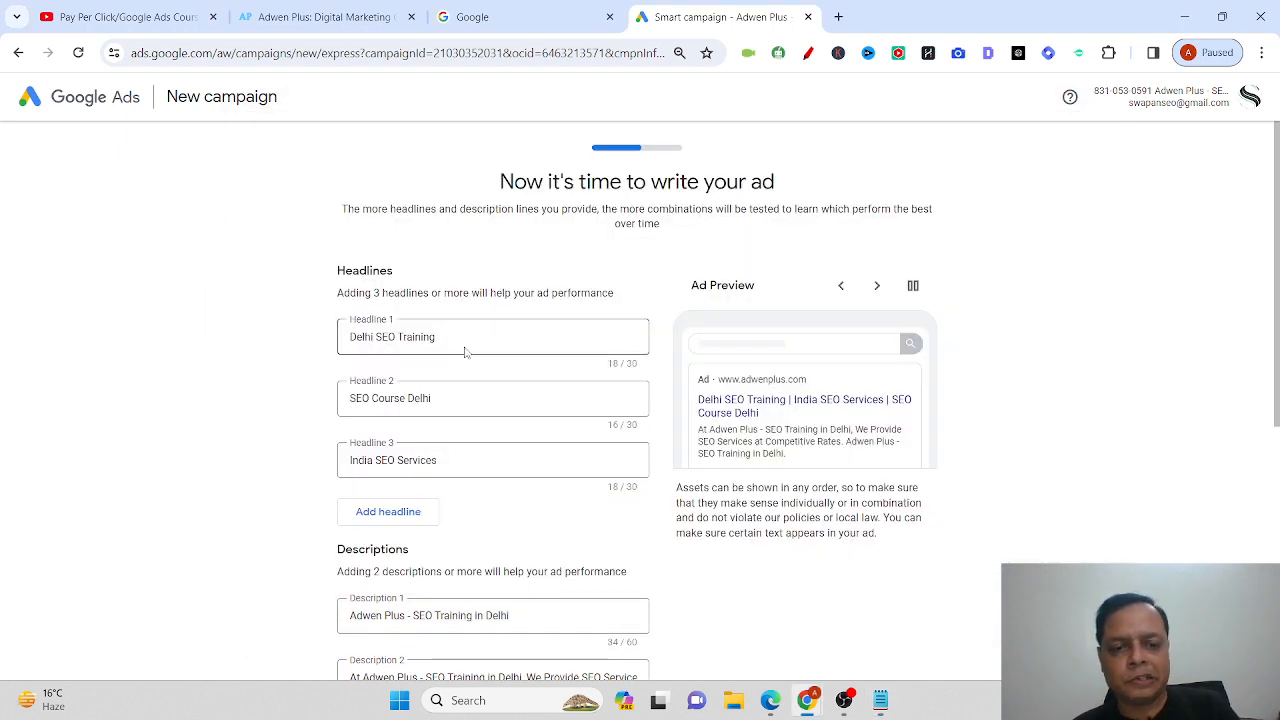
# Replace headline 1 with 'Looking for Jobs in SEO'.
pyautogui.hotkey('ctrl', 'a')
pyautogui.hotkey('ctrl', 'v')
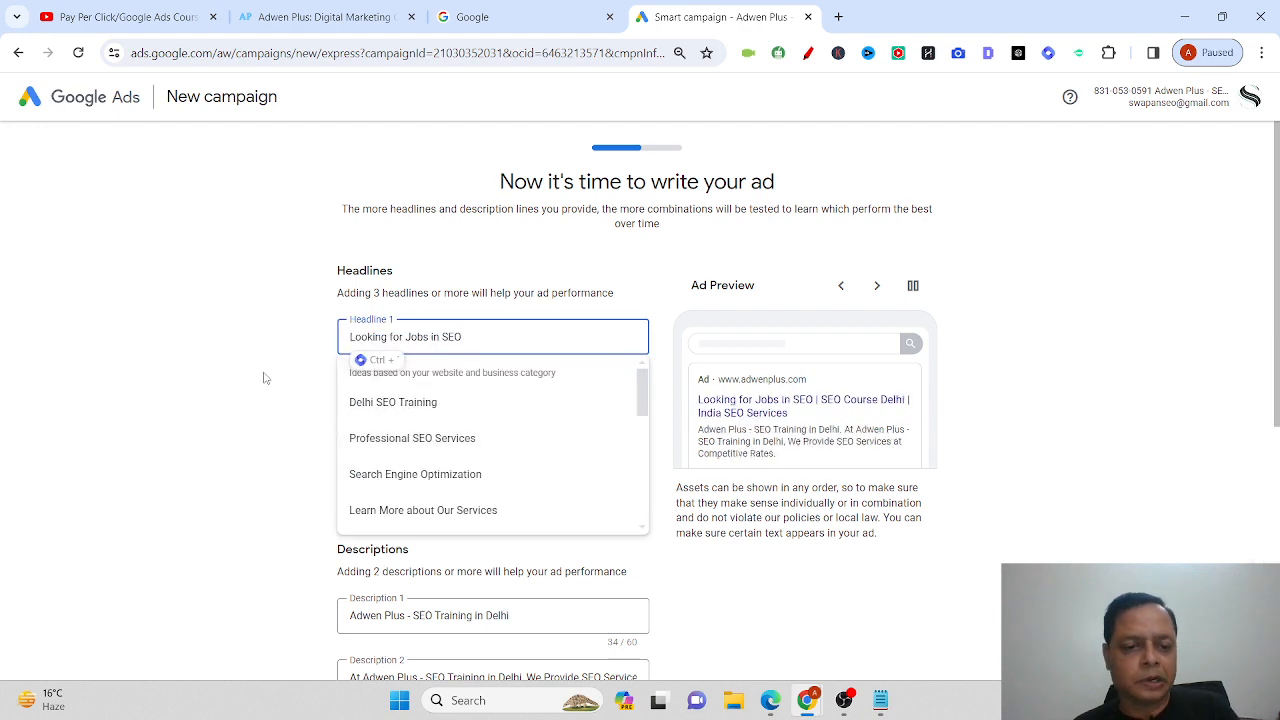
pyautogui.click(265, 378)
pyautogui.click(495, 399)
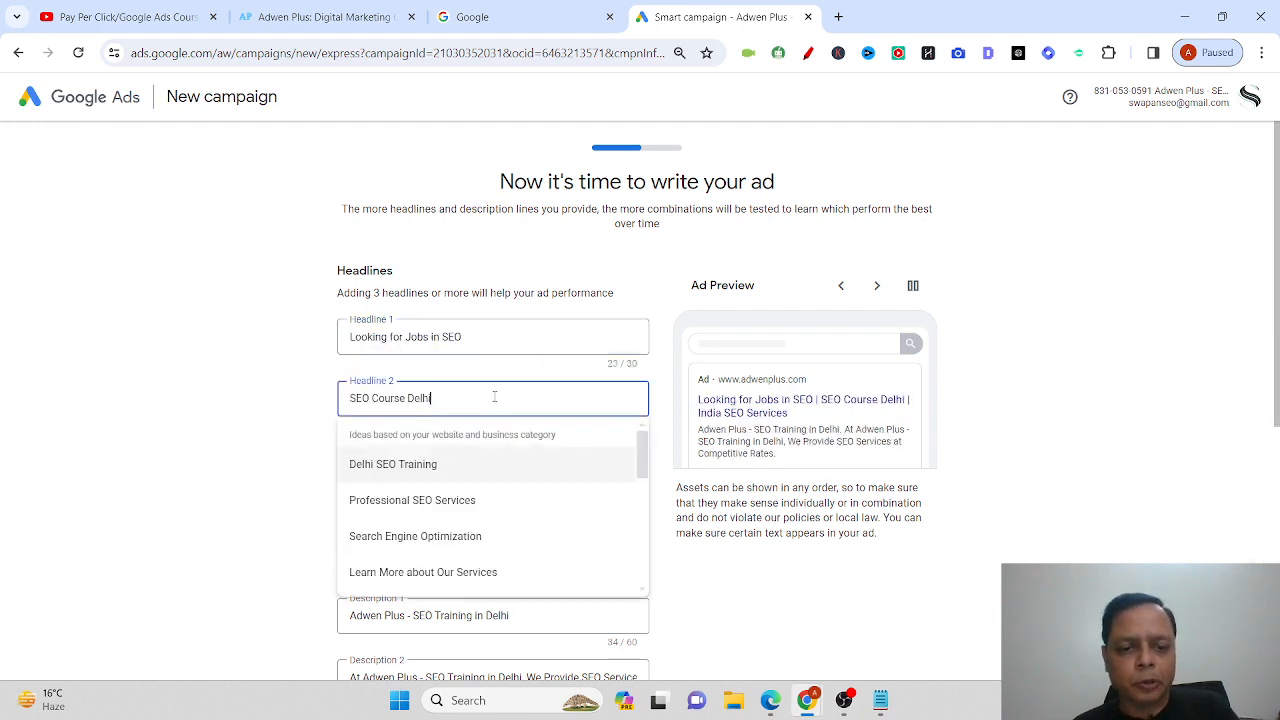
pyautogui.scroll(-3, 535, 498)
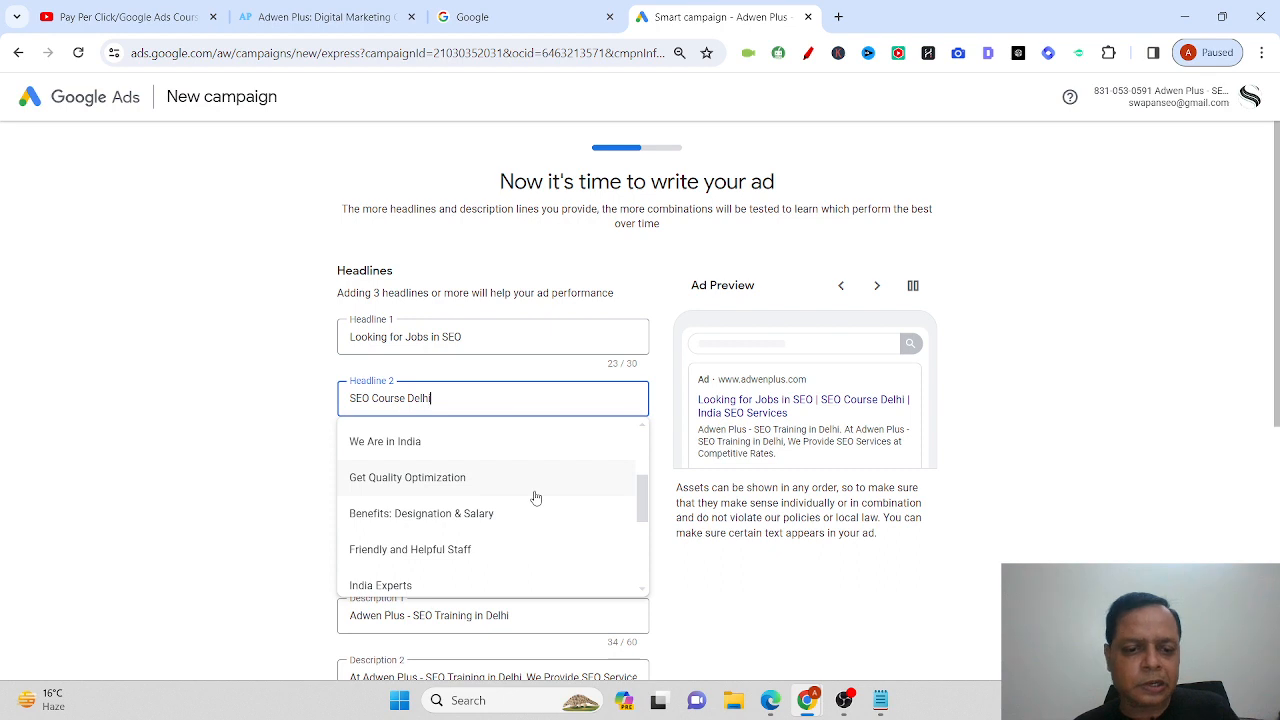
pyautogui.scroll(-2, 535, 498)
pyautogui.scroll(-3, 535, 498)
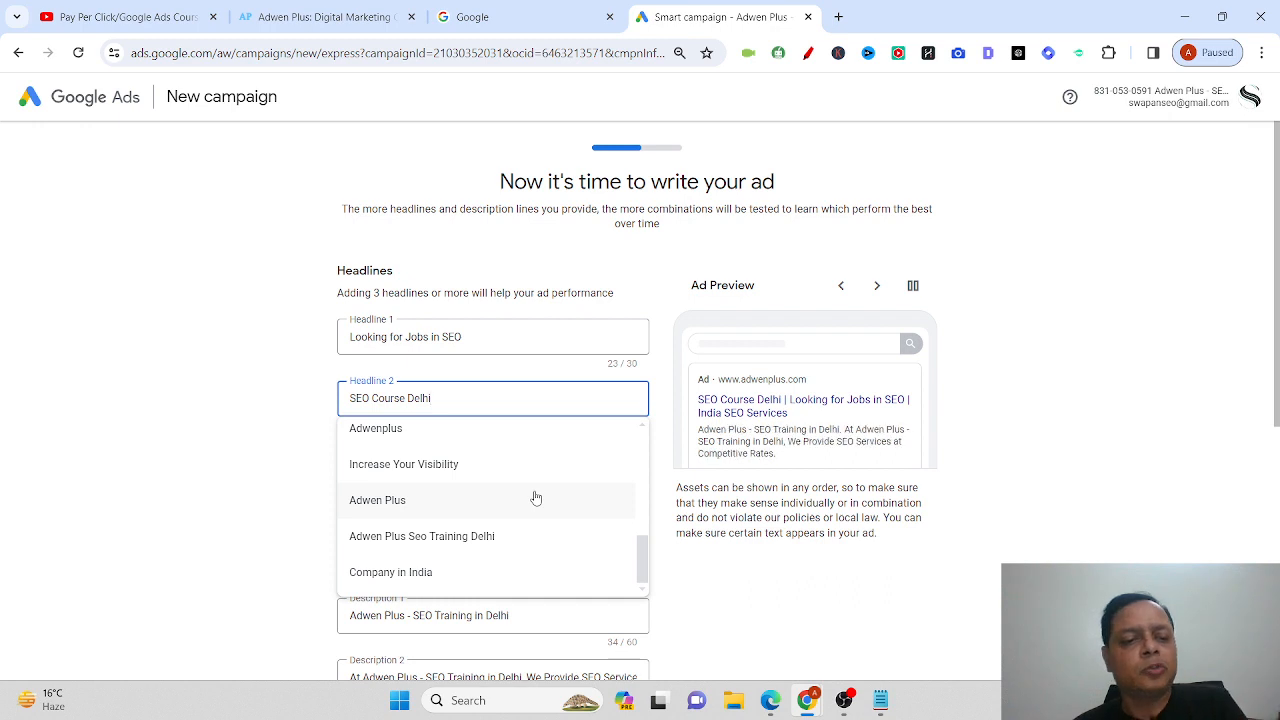
pyautogui.click(261, 473)
pyautogui.click(529, 394)
# Replace headline 2 with 'Need SEO Certification for Job' taken from the notes.
pyautogui.hotkey('alt', 'Tab')
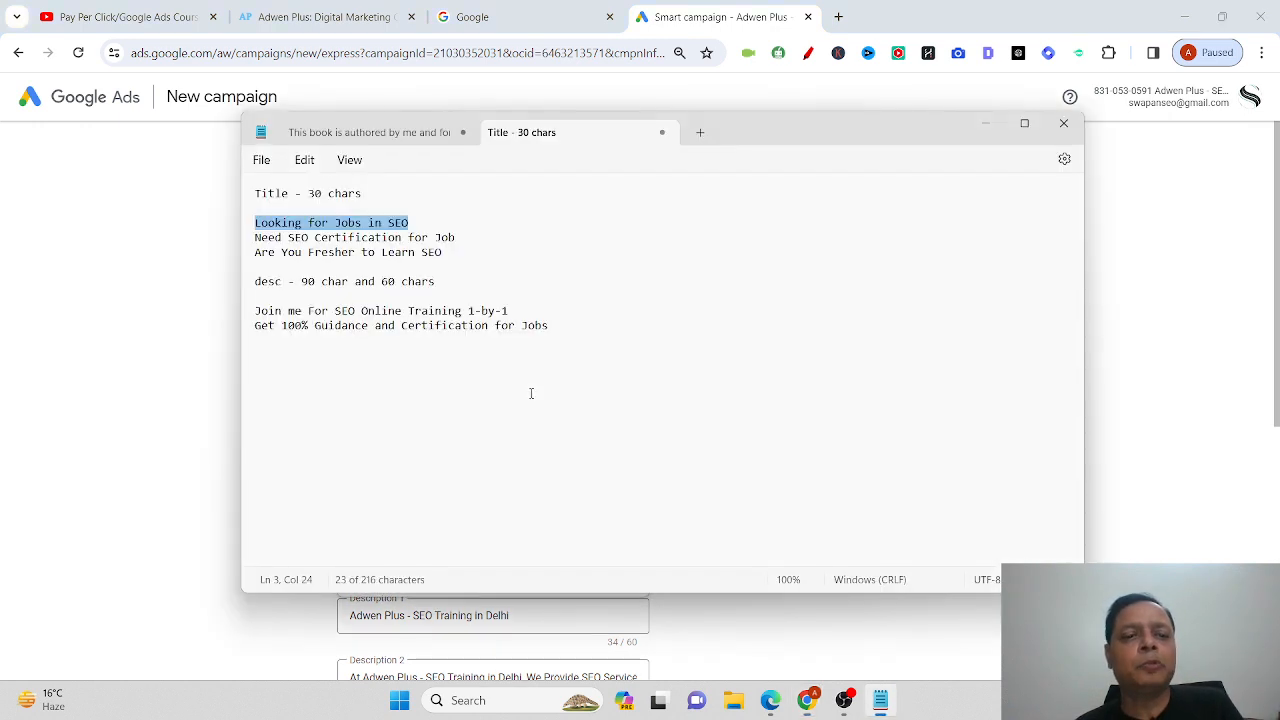
pyautogui.moveTo(464, 235); pyautogui.dragTo(240, 250)
pyautogui.hotkey('ctrl', 'x')
pyautogui.hotkey('alt', 'Tab')
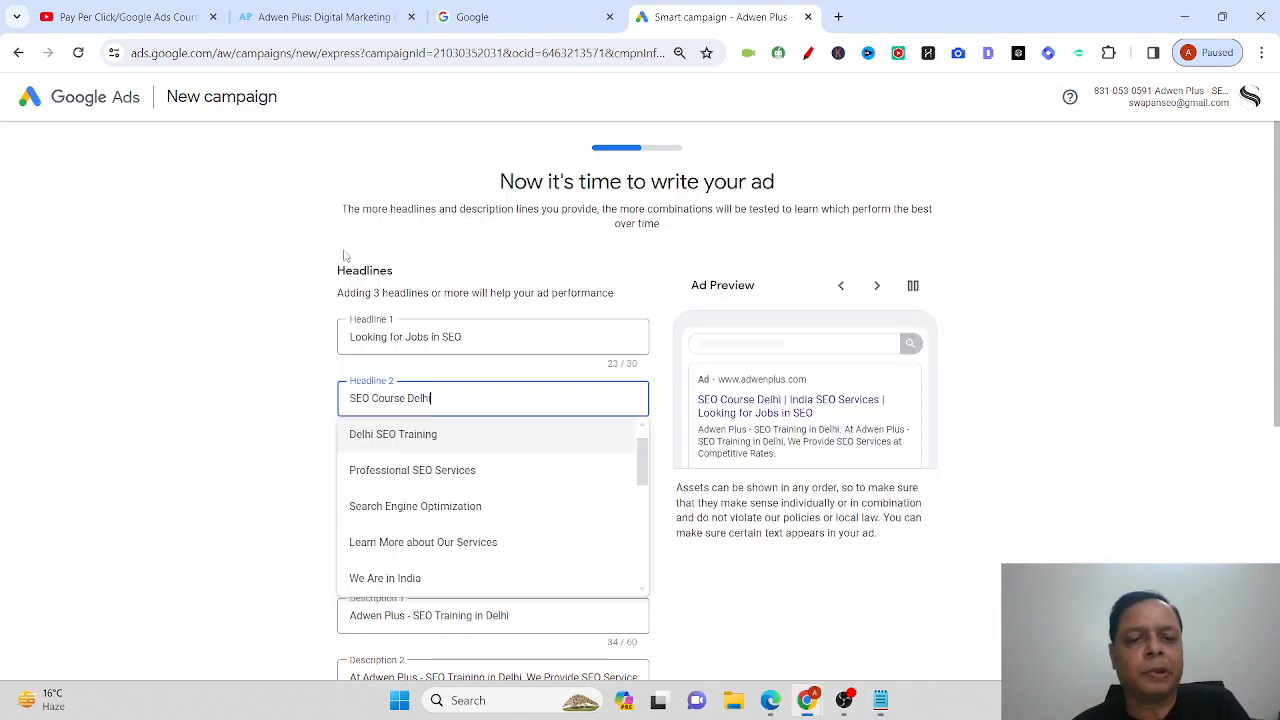
pyautogui.hotkey('ctrl', 'a')
pyautogui.hotkey('ctrl', 'v')
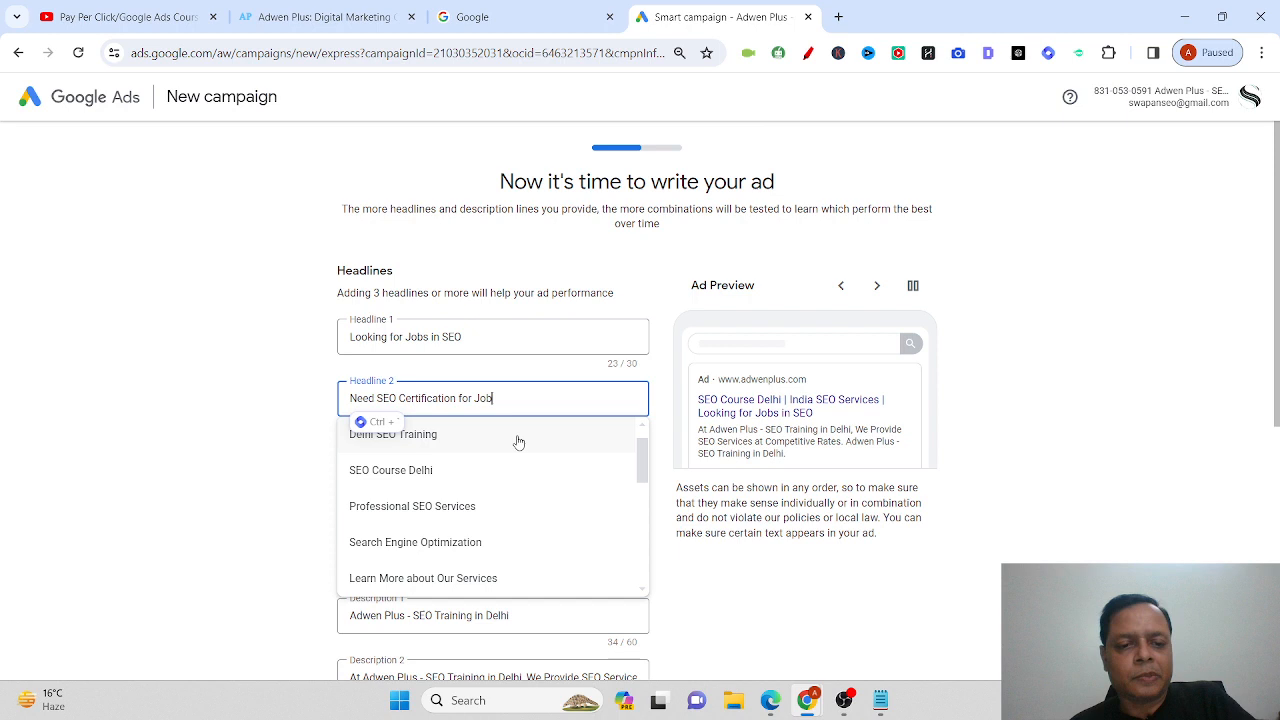
pyautogui.click(281, 466)
# Replace headline 3 with 'Are You Fresher to Learn SEO'.
pyautogui.hotkey('alt', 'Tab')
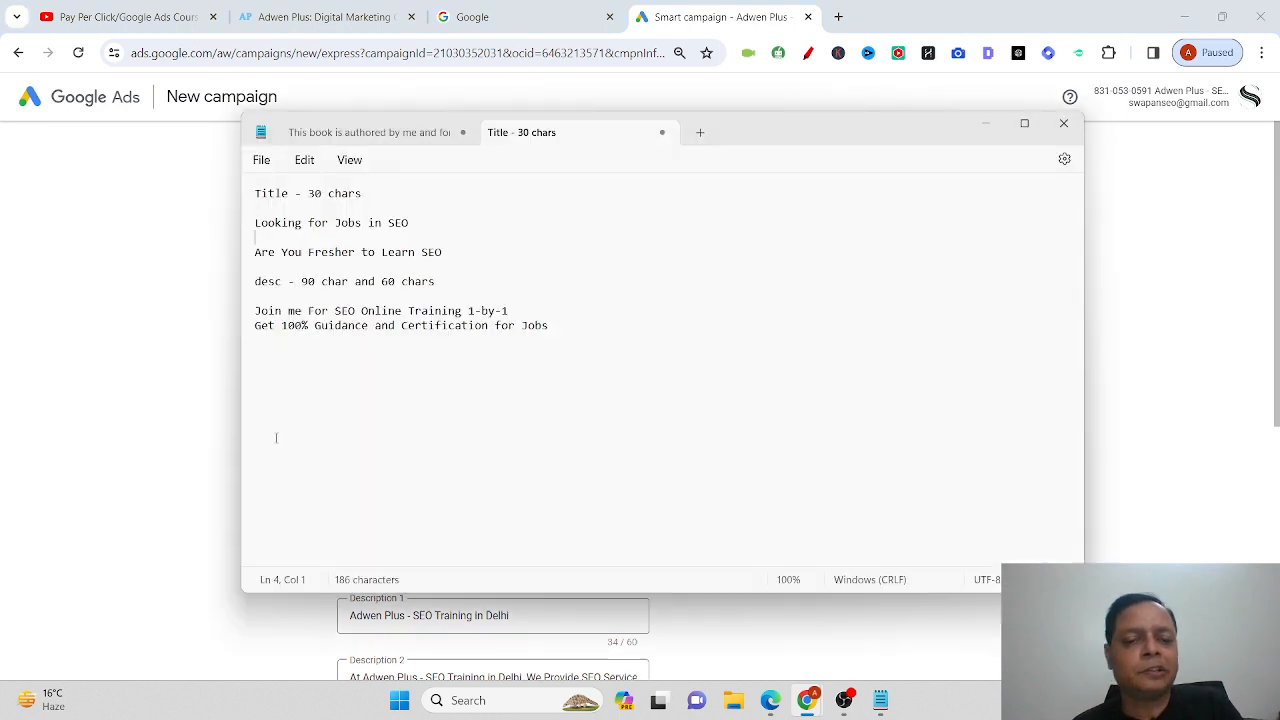
pyautogui.hotkey('ctrl', 'z')
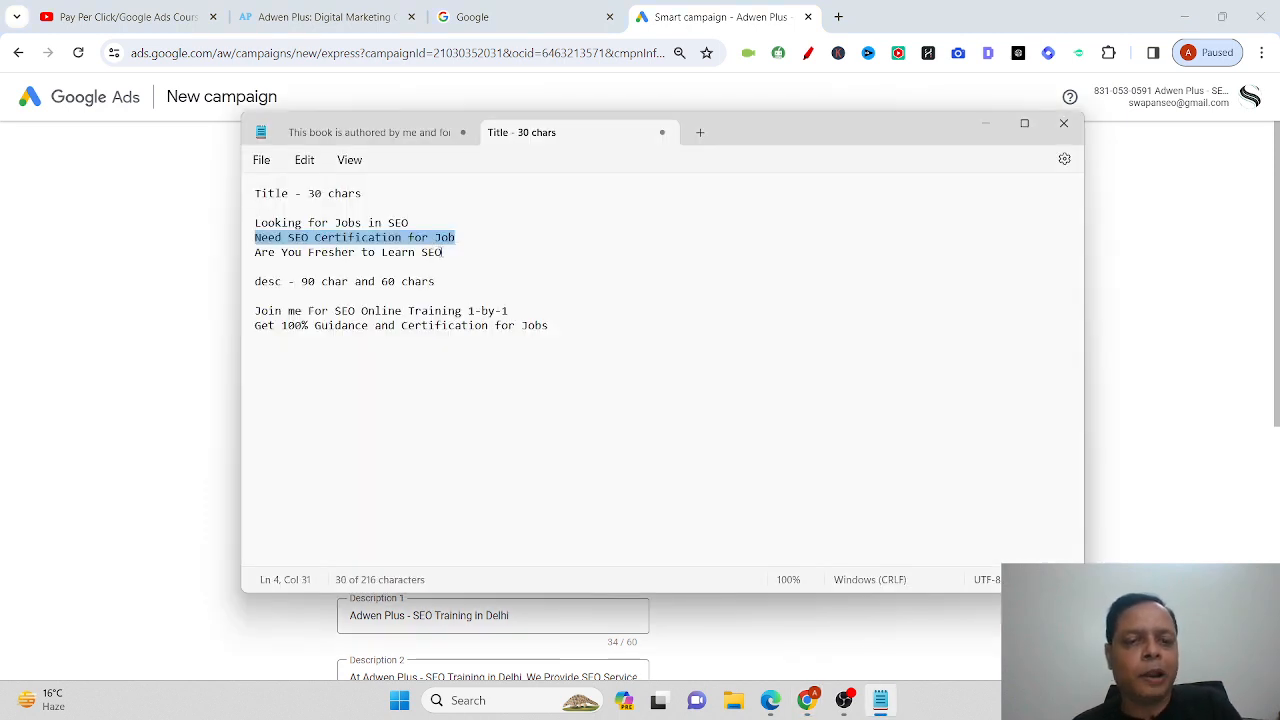
pyautogui.moveTo(443, 253); pyautogui.dragTo(213, 263)
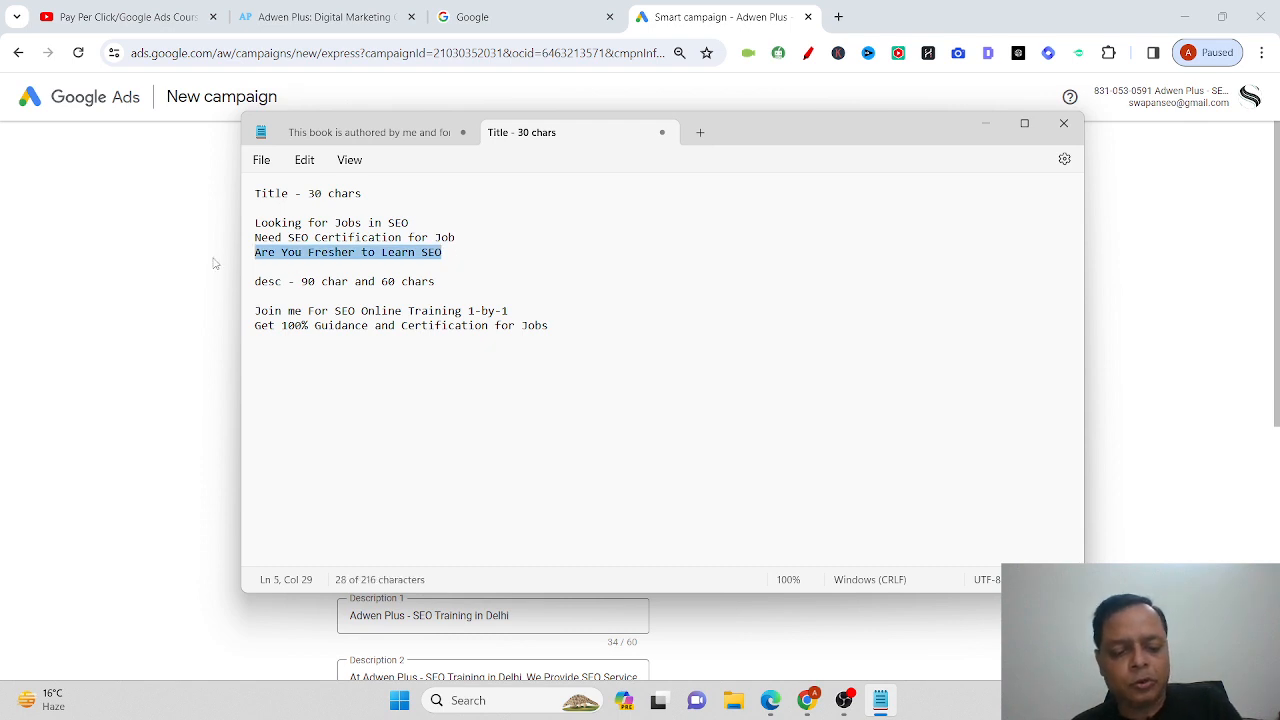
pyautogui.hotkey('alt', 'Tab')
pyautogui.click(484, 456)
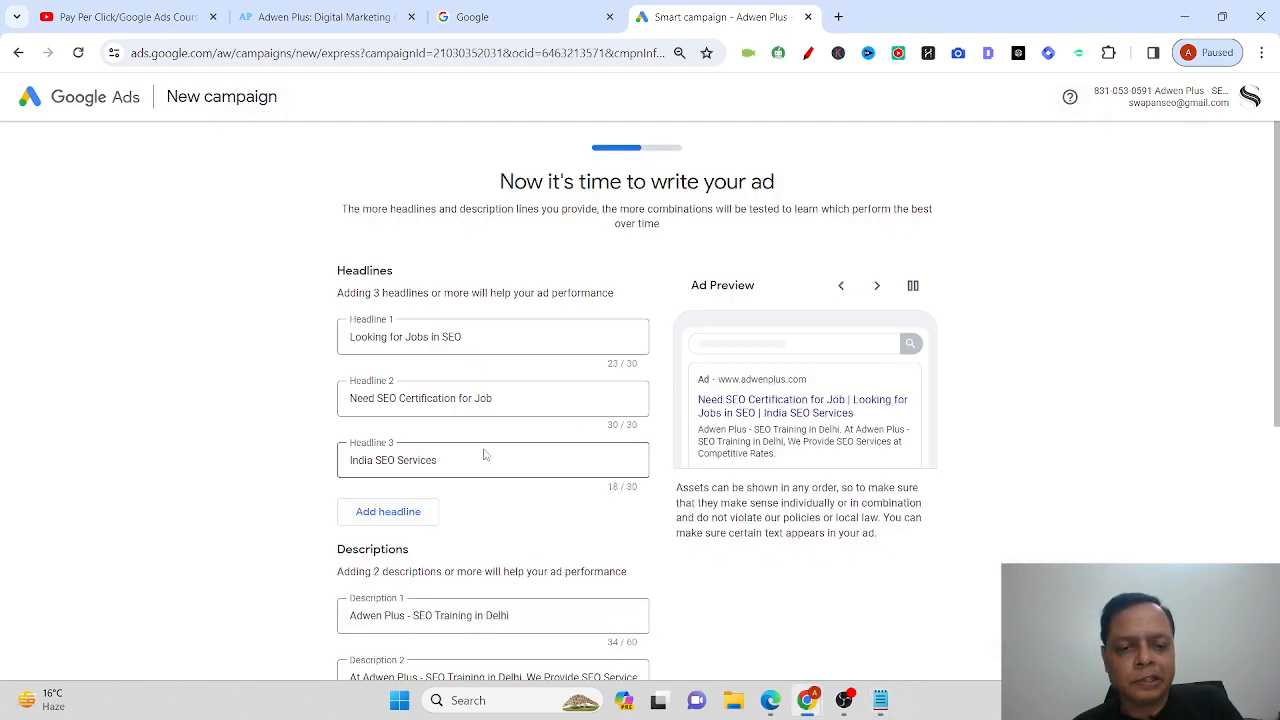
pyautogui.hotkey('ctrl', 'a')
pyautogui.hotkey('ctrl', 'v')
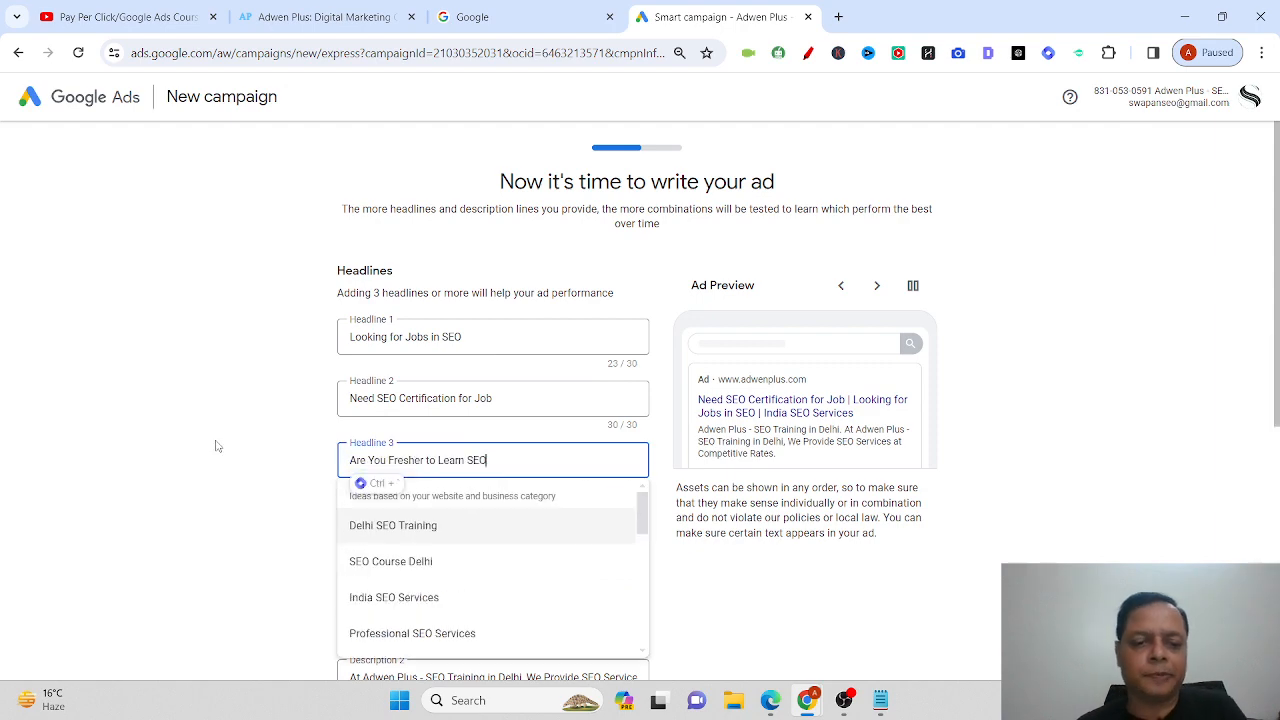
pyautogui.click(214, 447)
# Select the description line 'Join me For SEO Online Training 1-by-1' in Notepad.
pyautogui.scroll(-2, 214, 445)
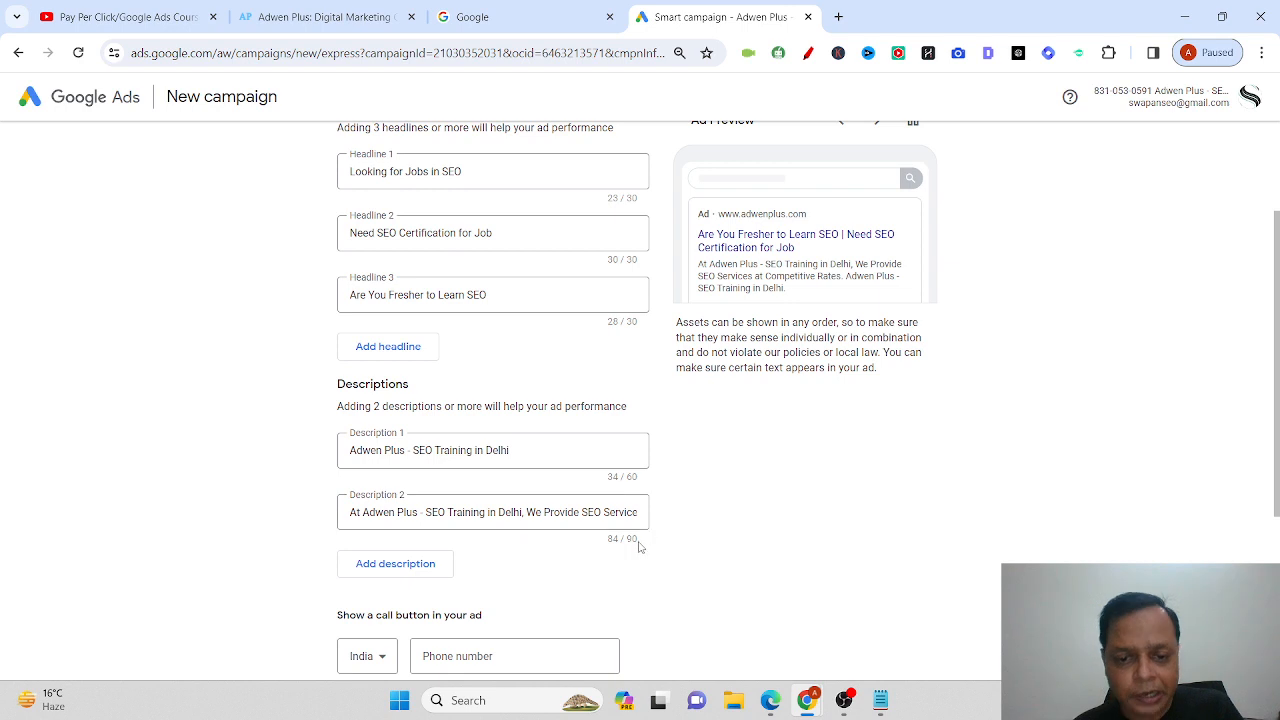
pyautogui.hotkey('alt', 'Tab')
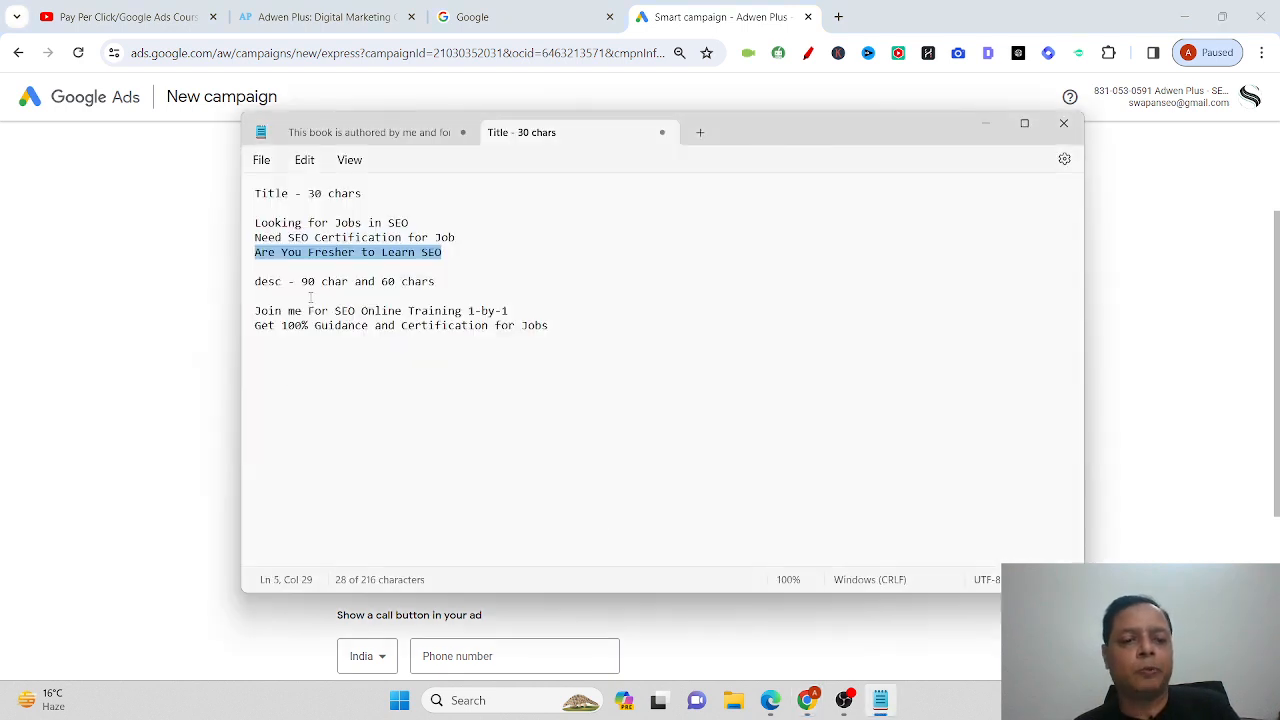
pyautogui.moveTo(514, 311); pyautogui.dragTo(210, 313)
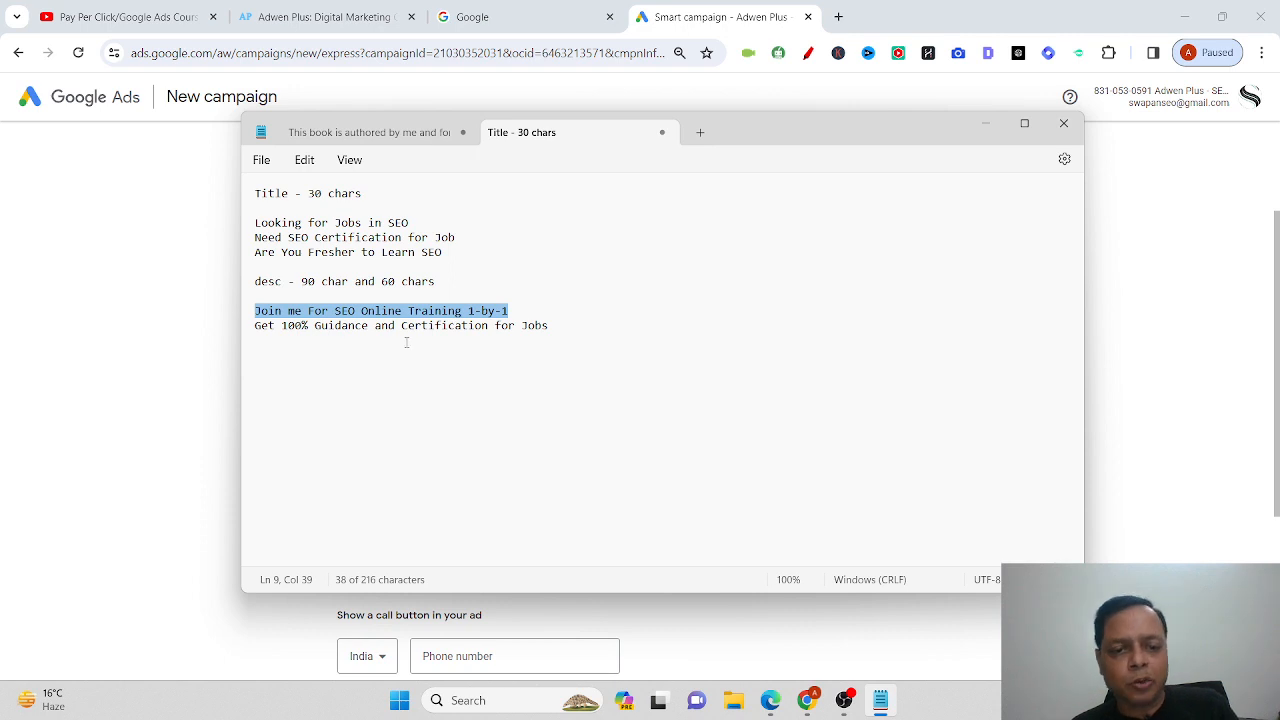
# Set description 1 to 'Join me For SEO Online Training 1-by-1'.
pyautogui.hotkey('alt', 'Tab')
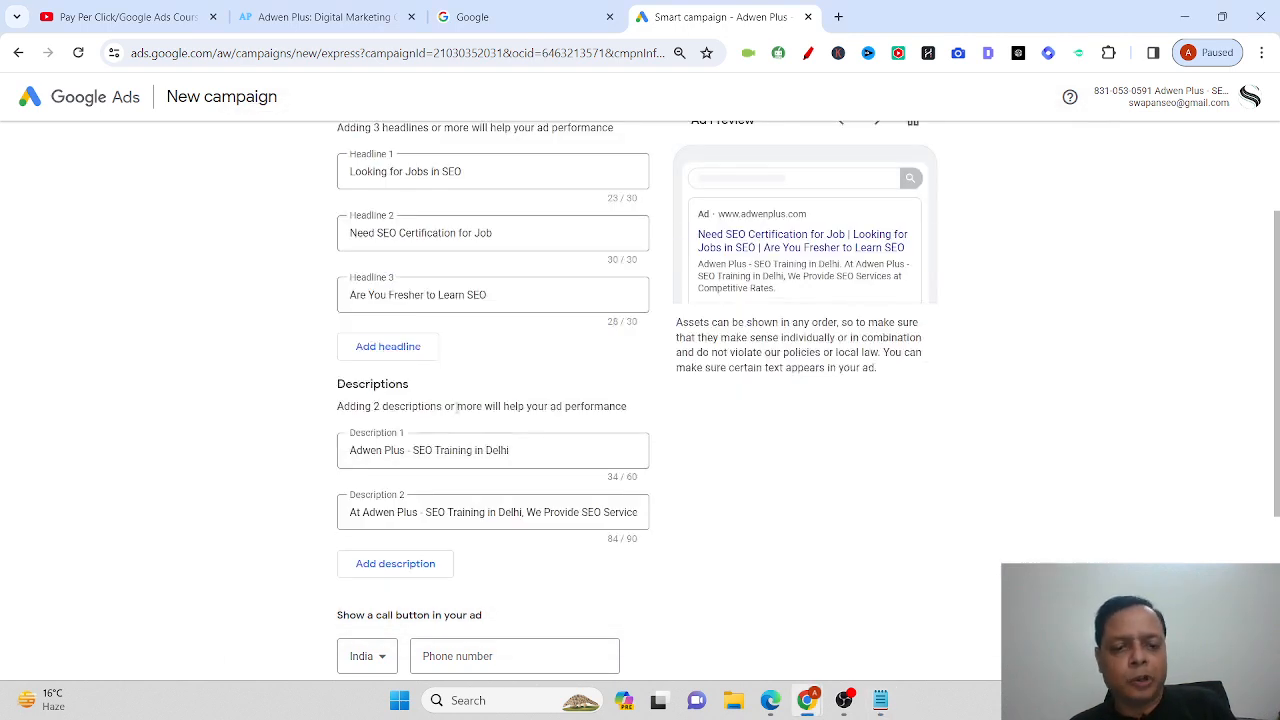
pyautogui.click(531, 453)
pyautogui.hotkey('ctrl', 'a')
pyautogui.hotkey('ctrl', 'v')
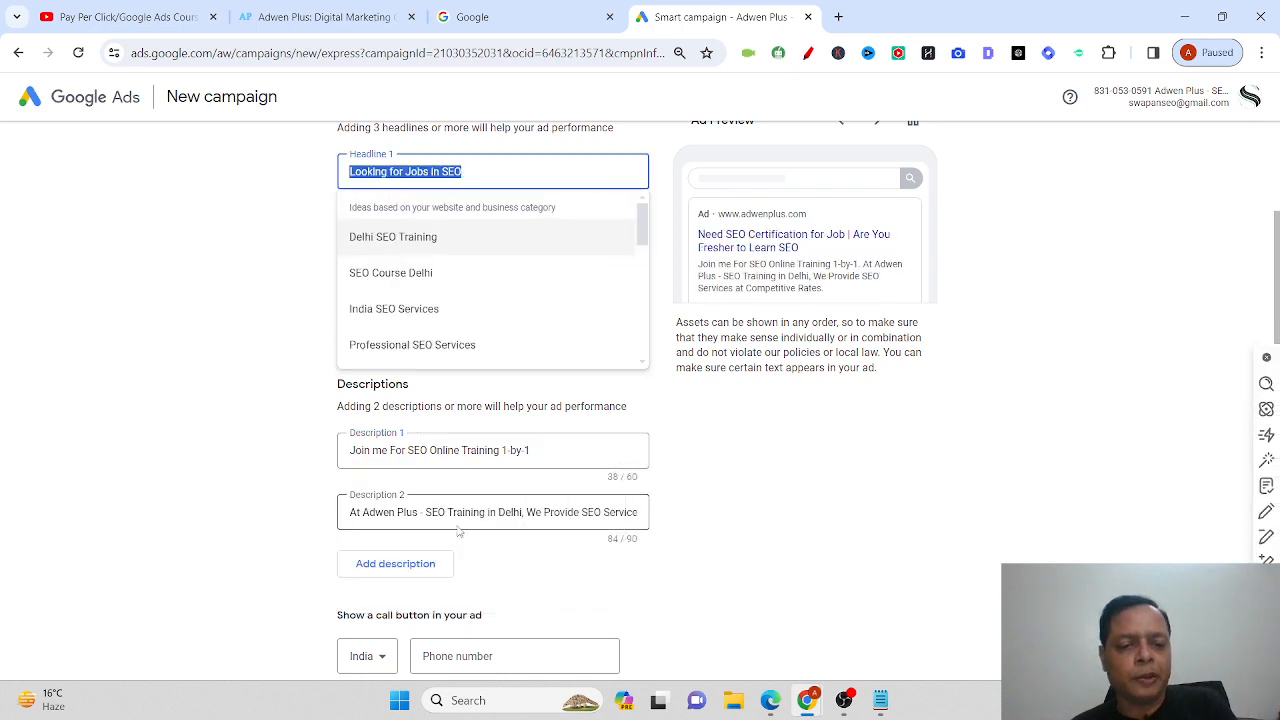
# Set description 2 to 'Get 100% Guidance and Certification for Jobs'.
pyautogui.hotkey('alt', 'Tab')
pyautogui.click(271, 429)
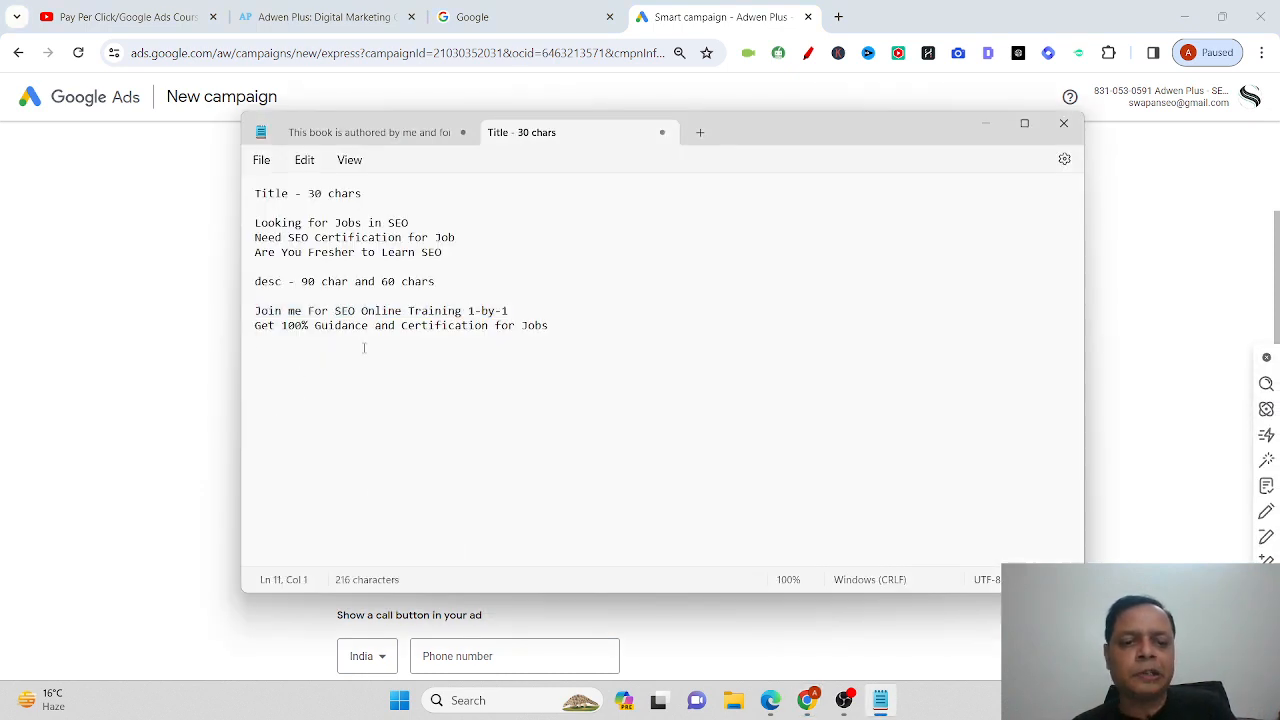
pyautogui.moveTo(571, 326); pyautogui.dragTo(236, 331)
pyautogui.hotkey('ctrl', 'c')
pyautogui.click(134, 391)
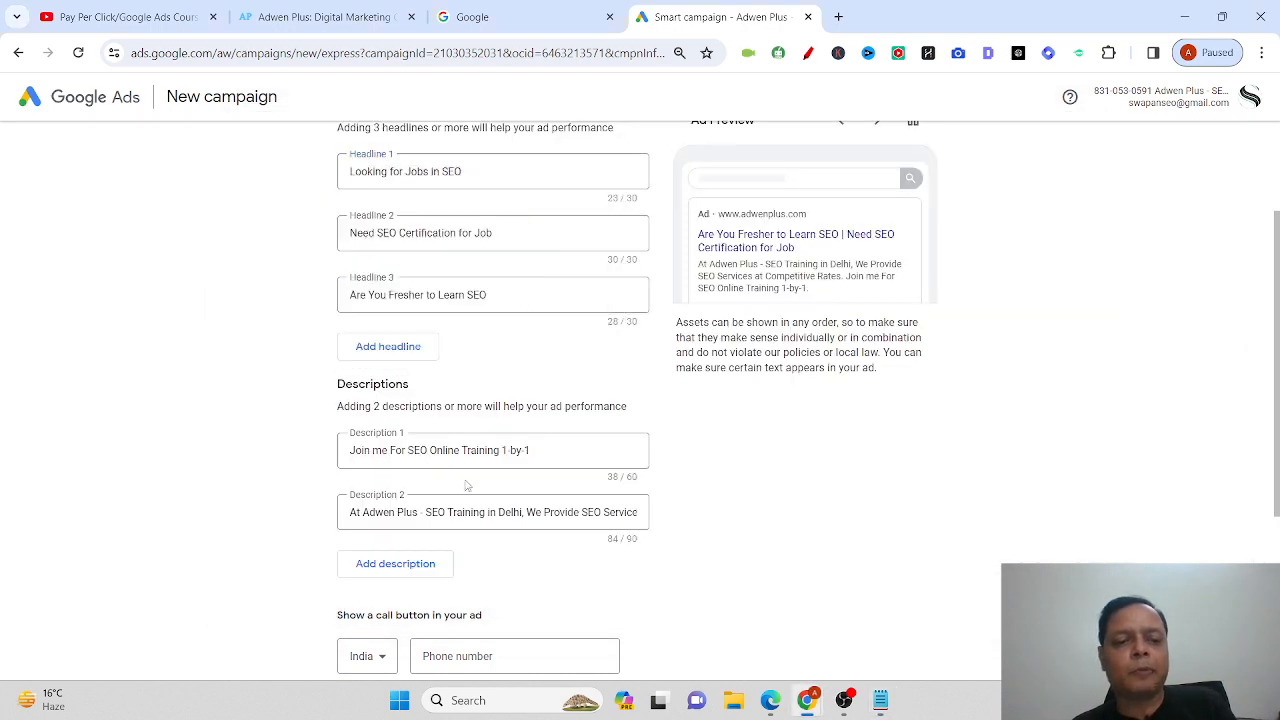
pyautogui.click(450, 513)
pyautogui.hotkey('ctrl', 'a')
pyautogui.hotkey('ctrl', 'v')
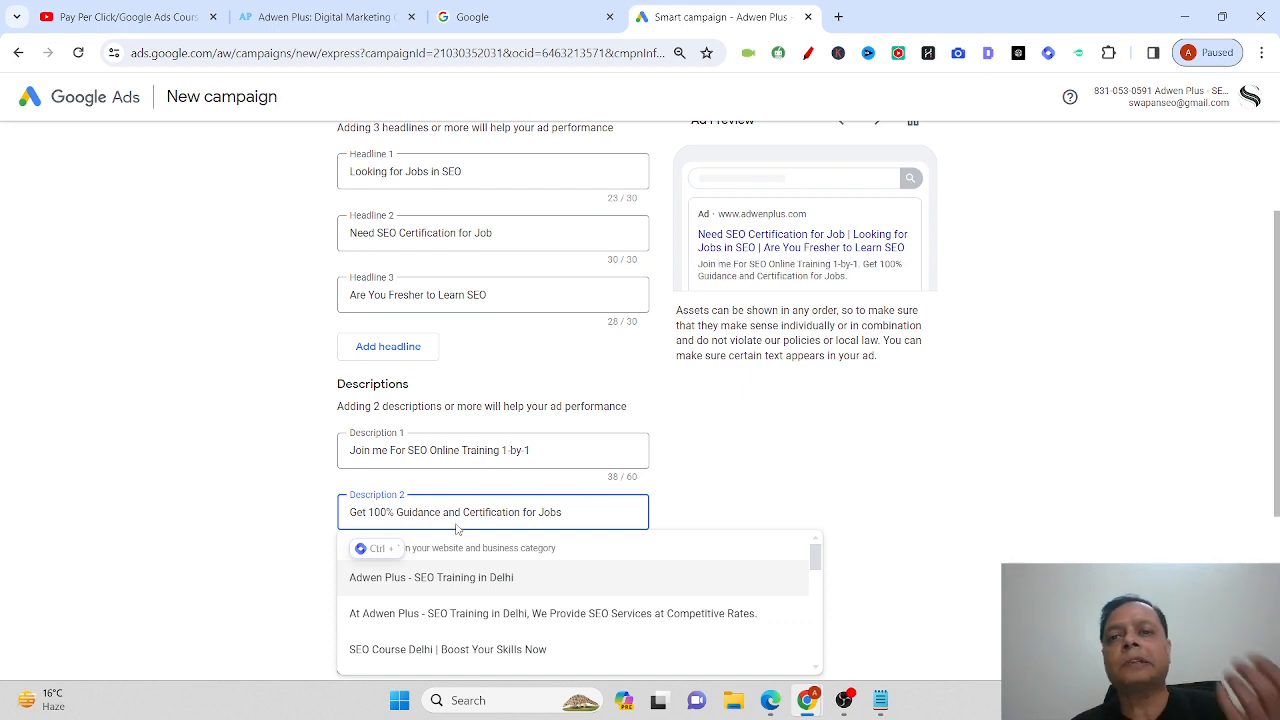
pyautogui.click(843, 509)
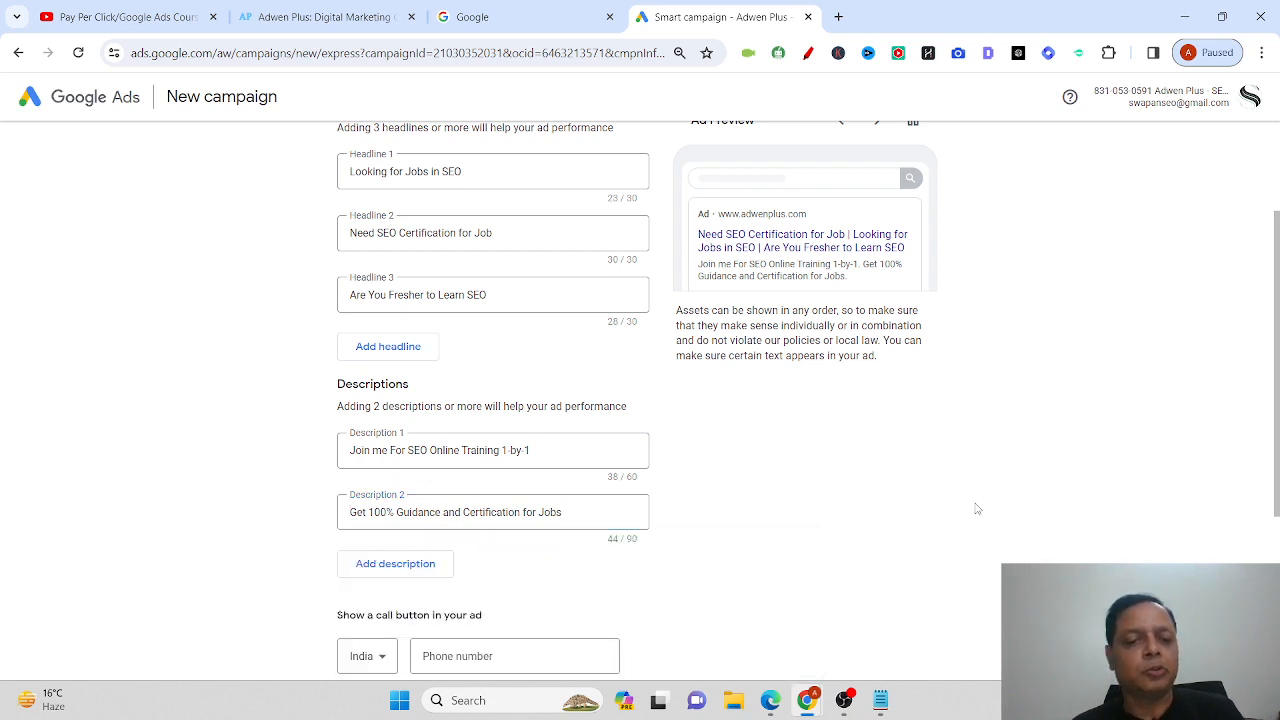
pyautogui.scroll(-1, 977, 509)
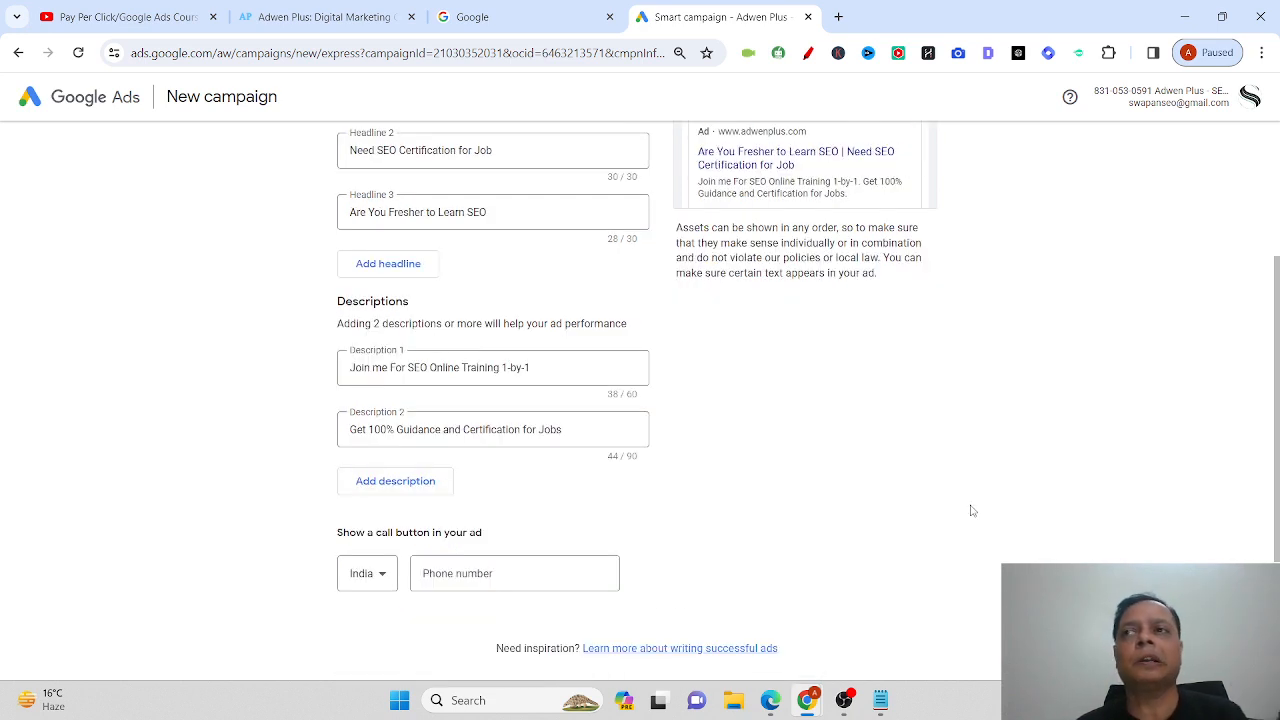
pyautogui.scroll(-2, 965, 513)
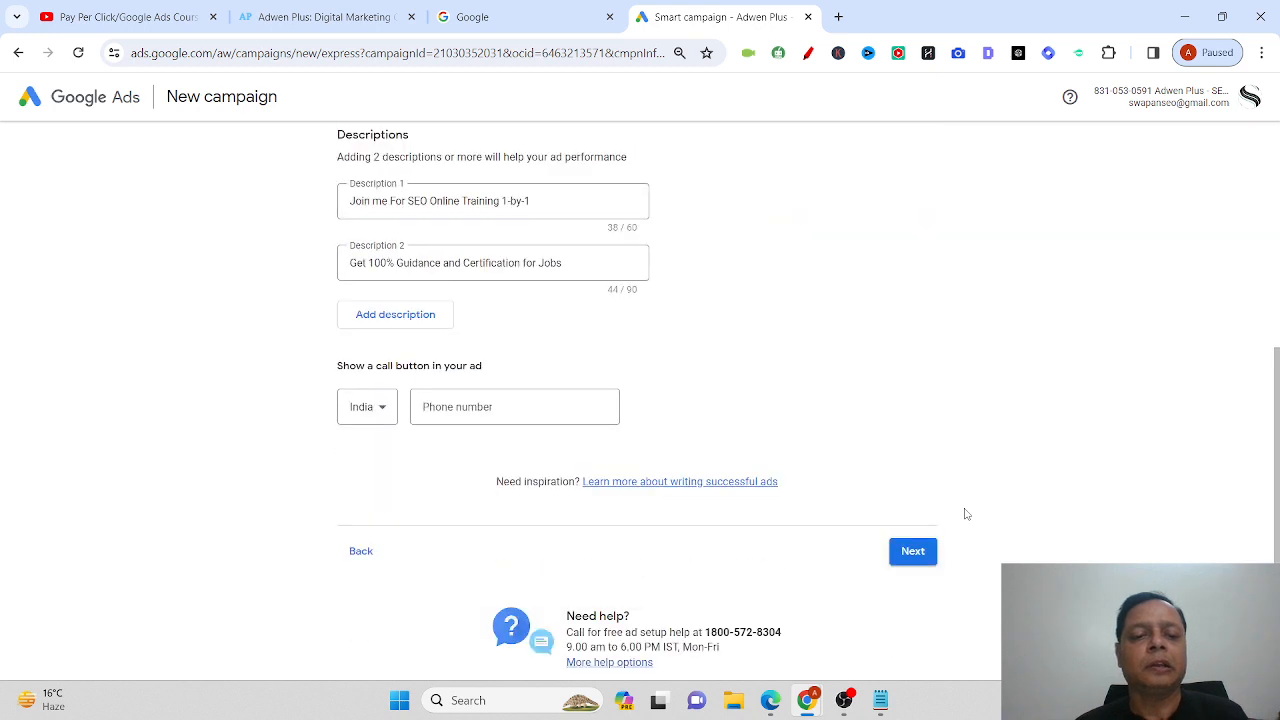
# Enter the business phone number for the ad's call button, with India as country, and continue.
pyautogui.click(528, 420)
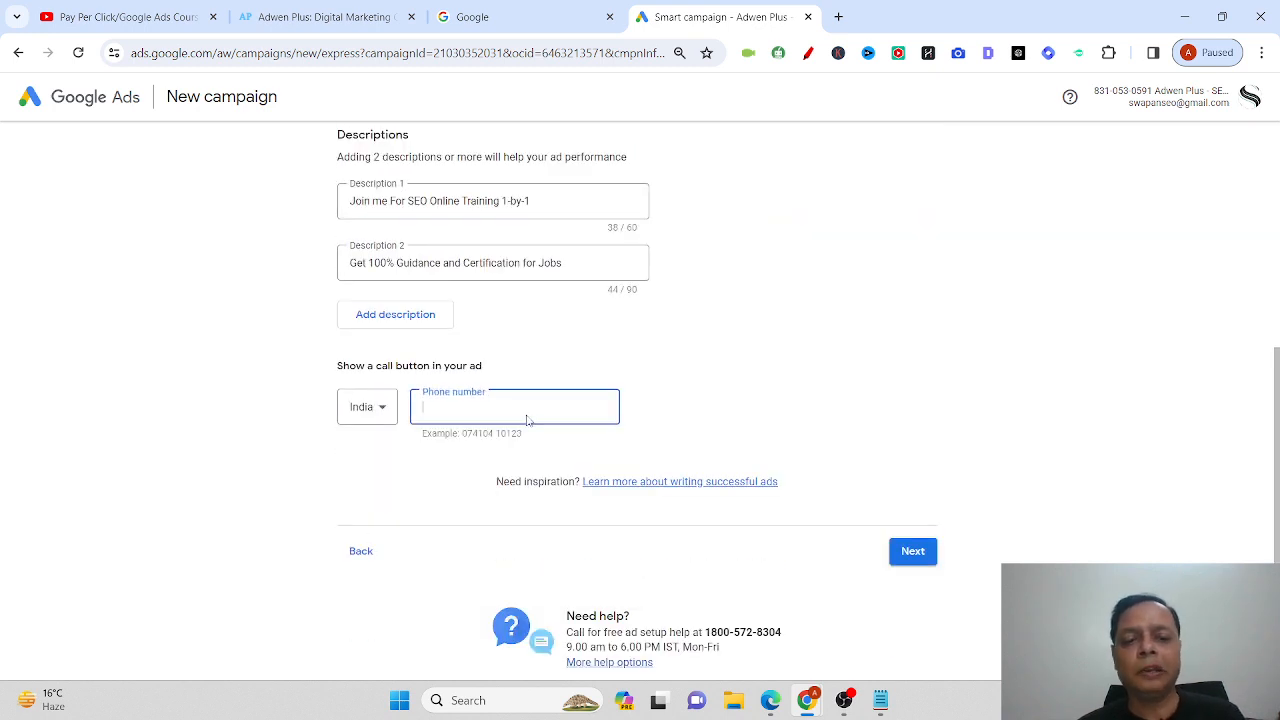
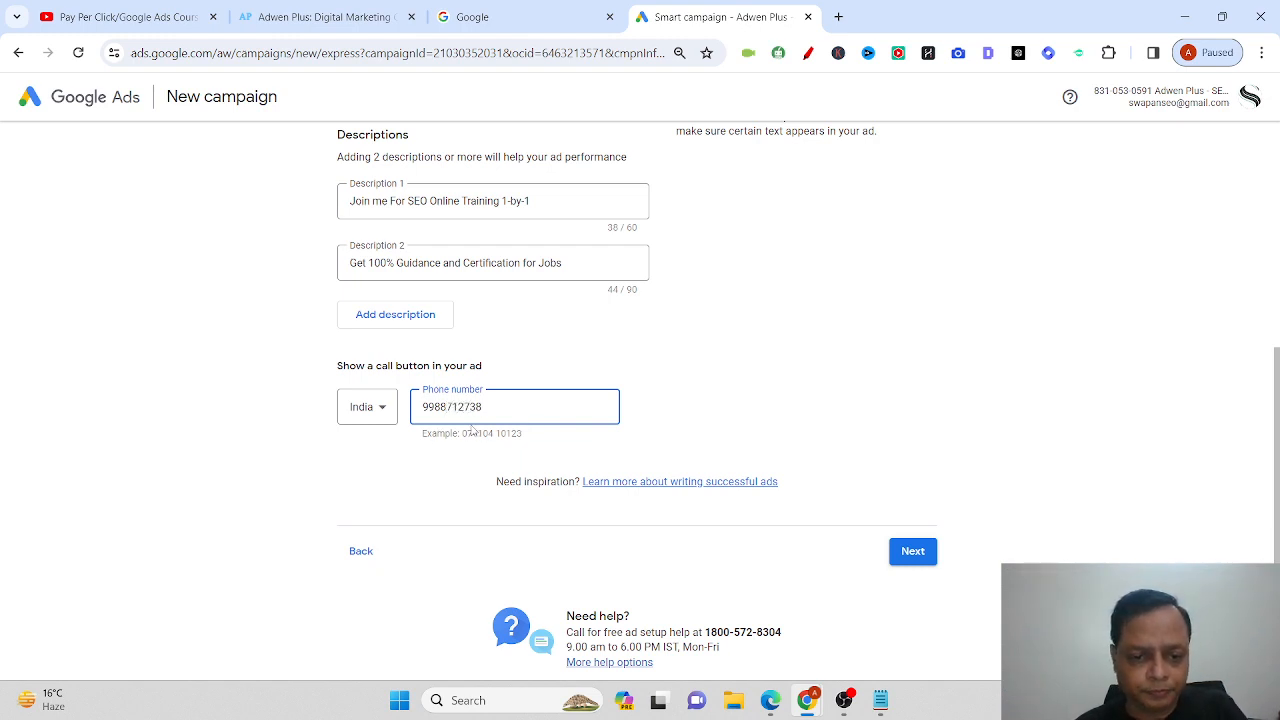
pyautogui.click(904, 552)
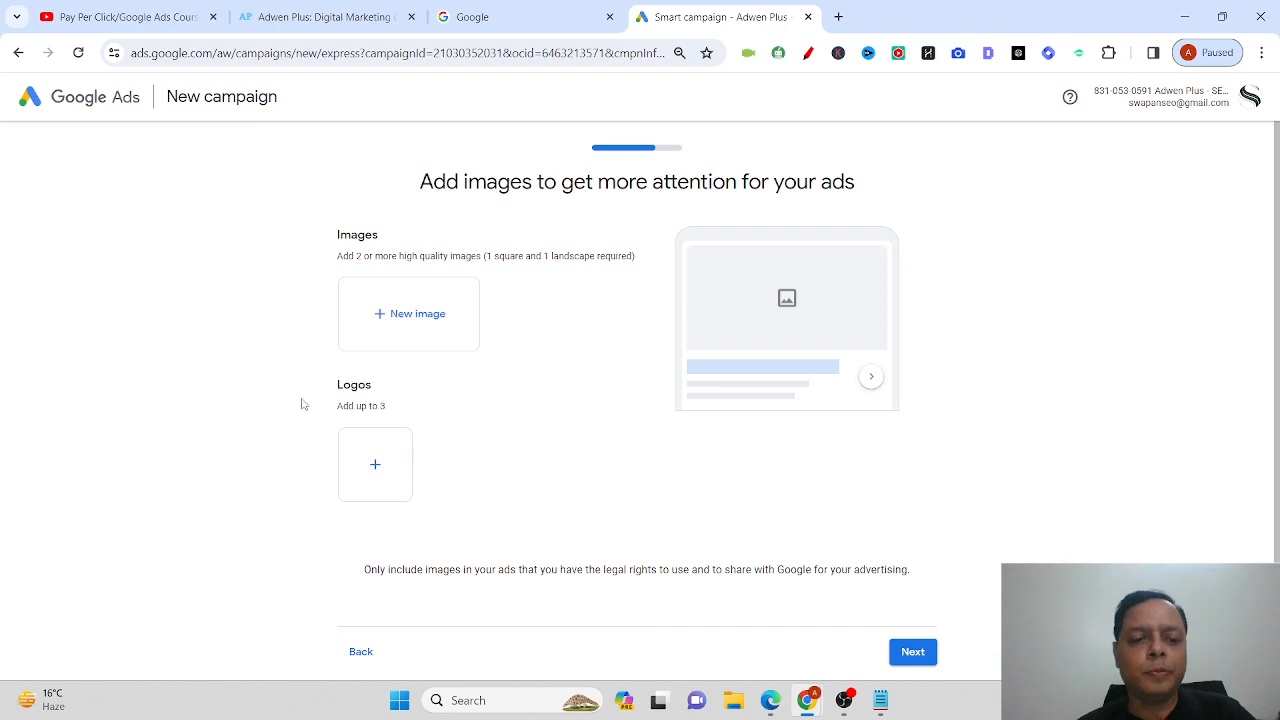
pyautogui.click(375, 467)
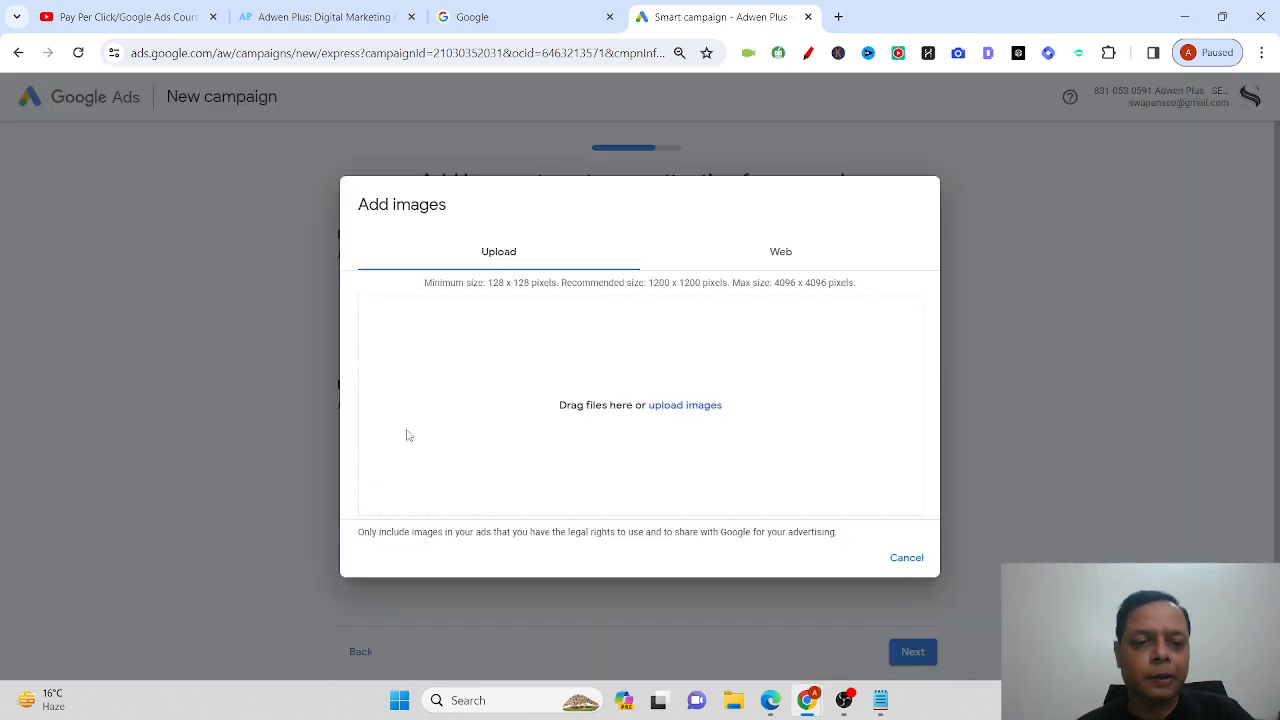
pyautogui.click(685, 405)
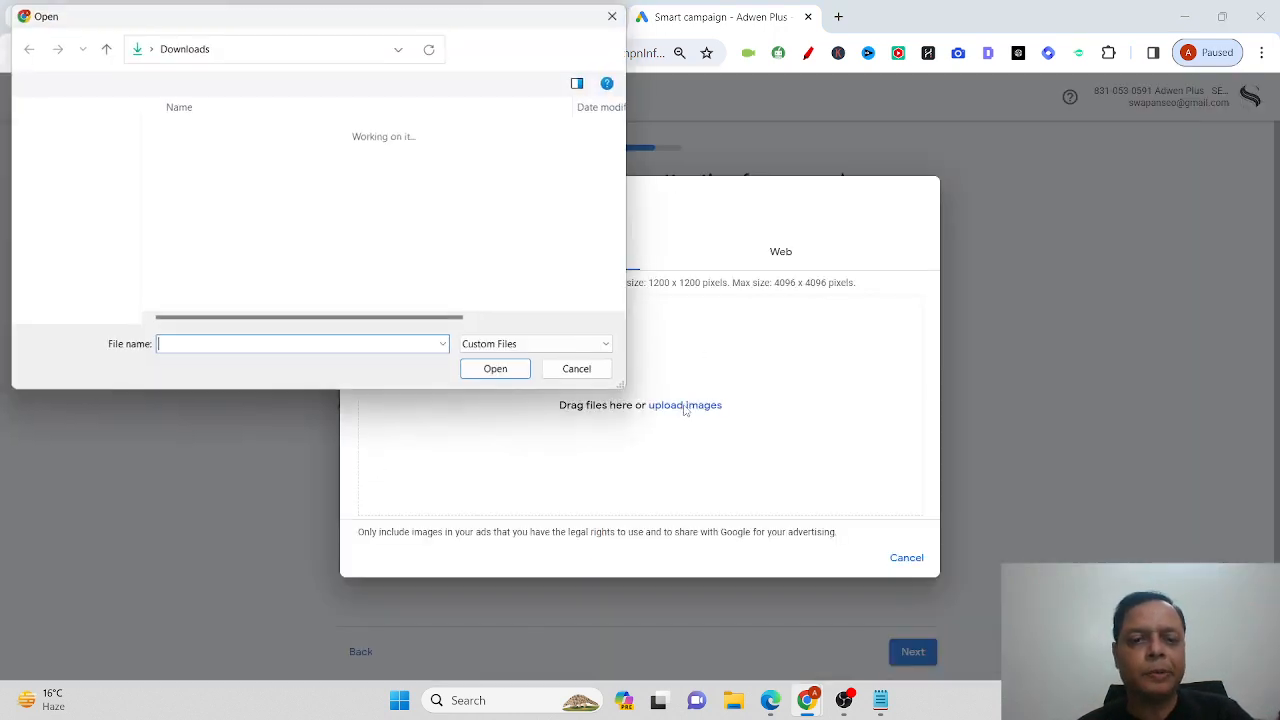
pyautogui.click(80, 165)
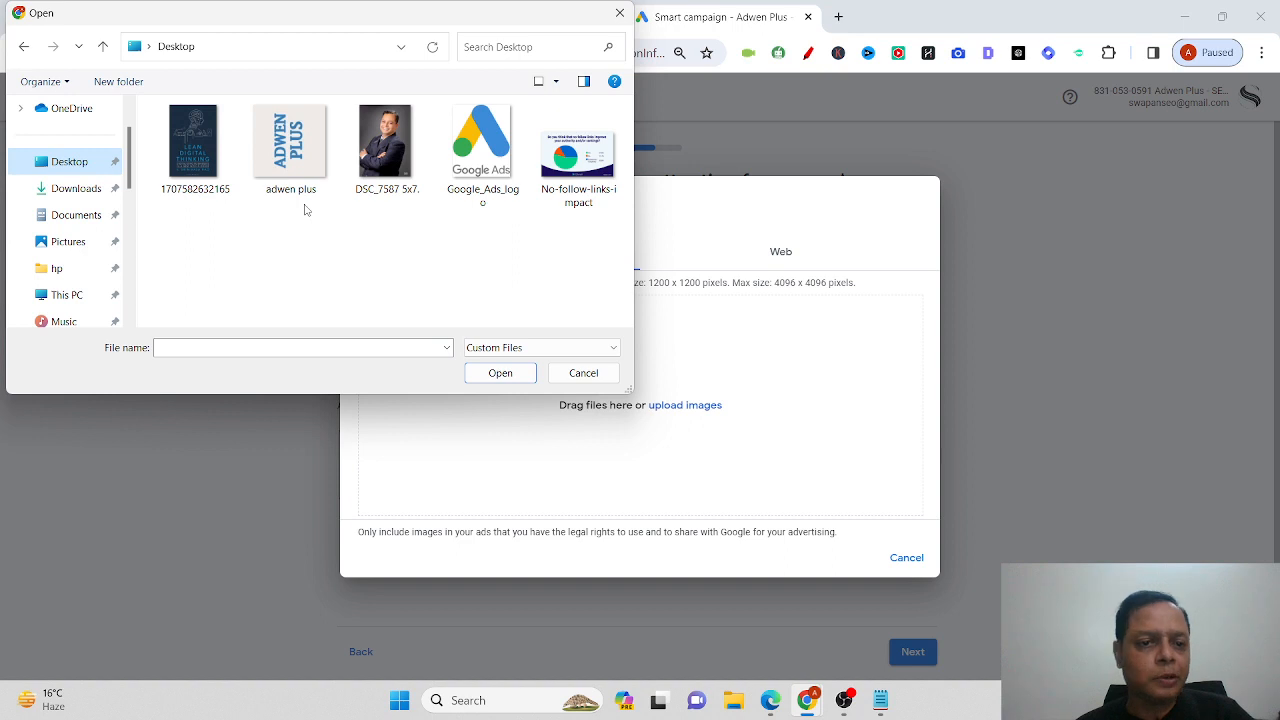
pyautogui.click(620, 13)
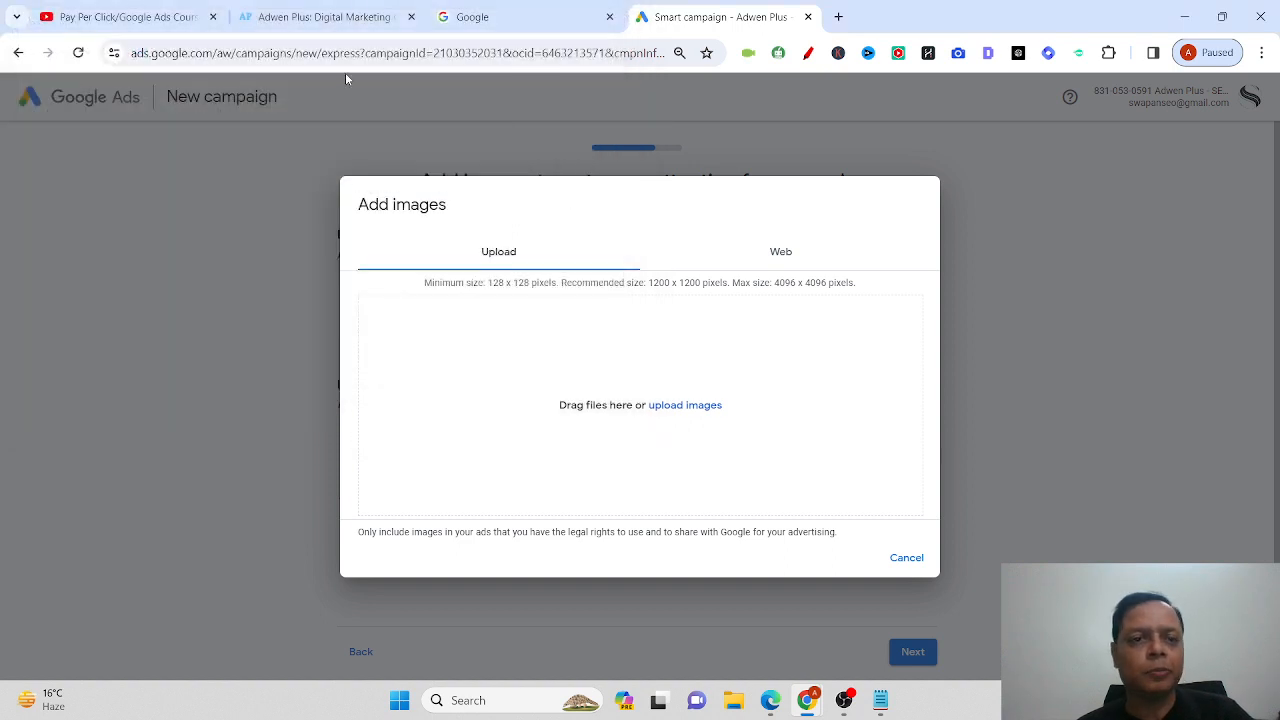
pyautogui.click(320, 17)
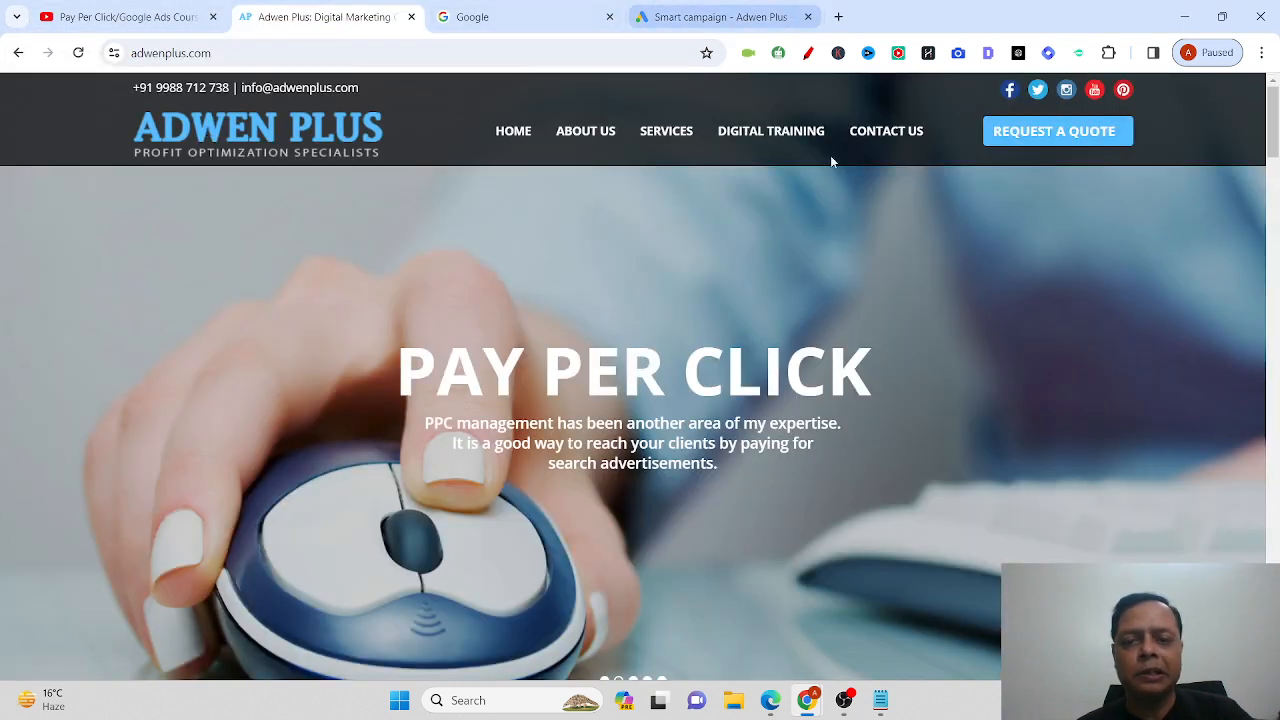
# Search Google for 'adwen plus' in the incognito window.
pyautogui.moveTo(815, 703)
pyautogui.click(900, 600)
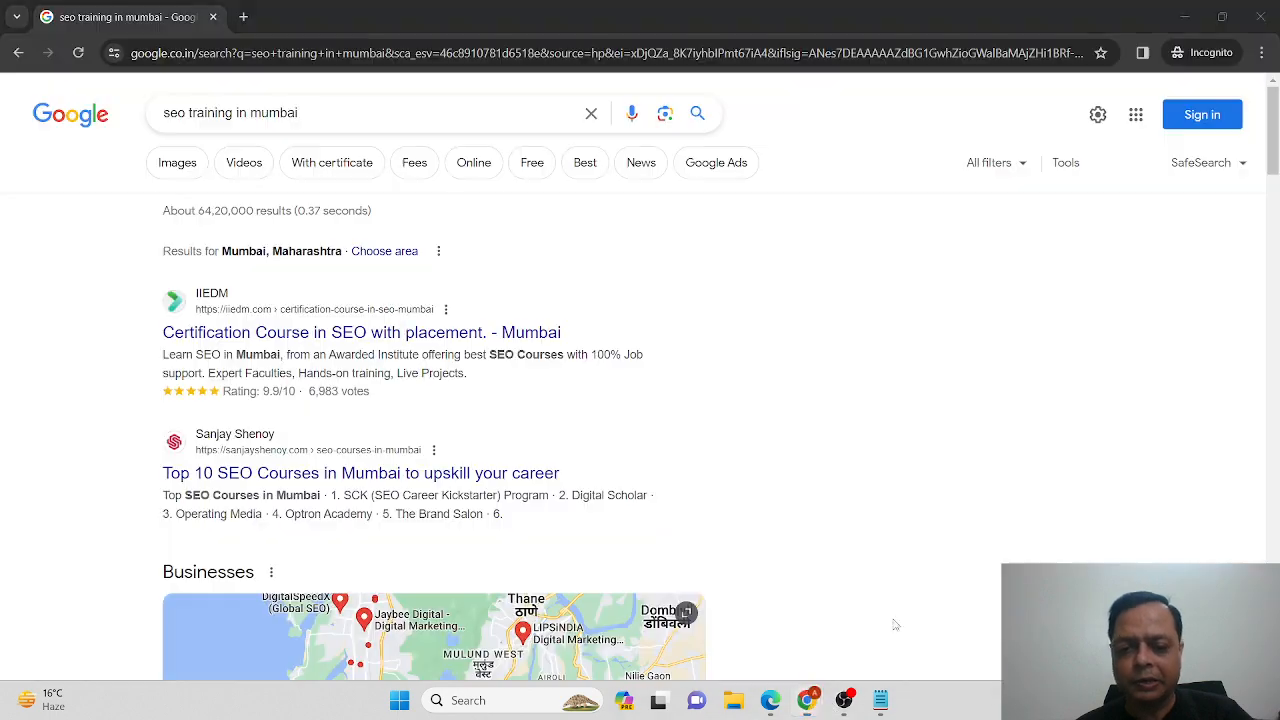
pyautogui.tripleClick(330, 114)
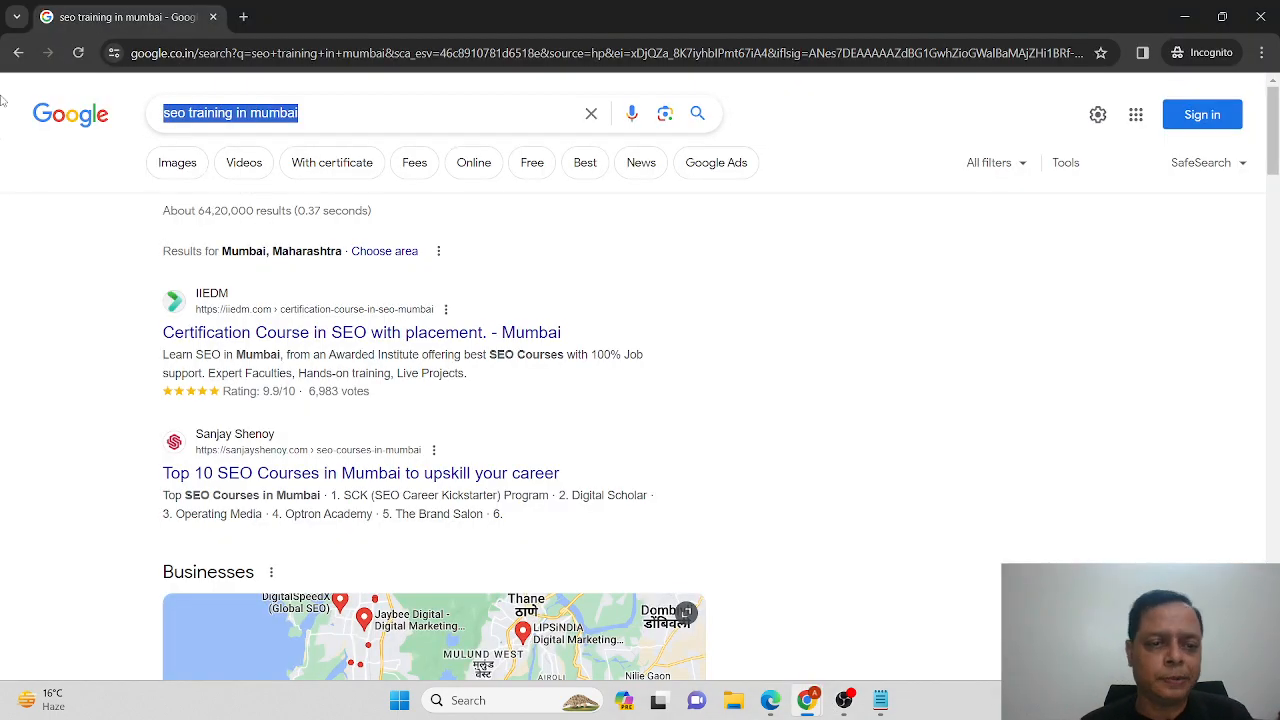
pyautogui.write('adwen p')
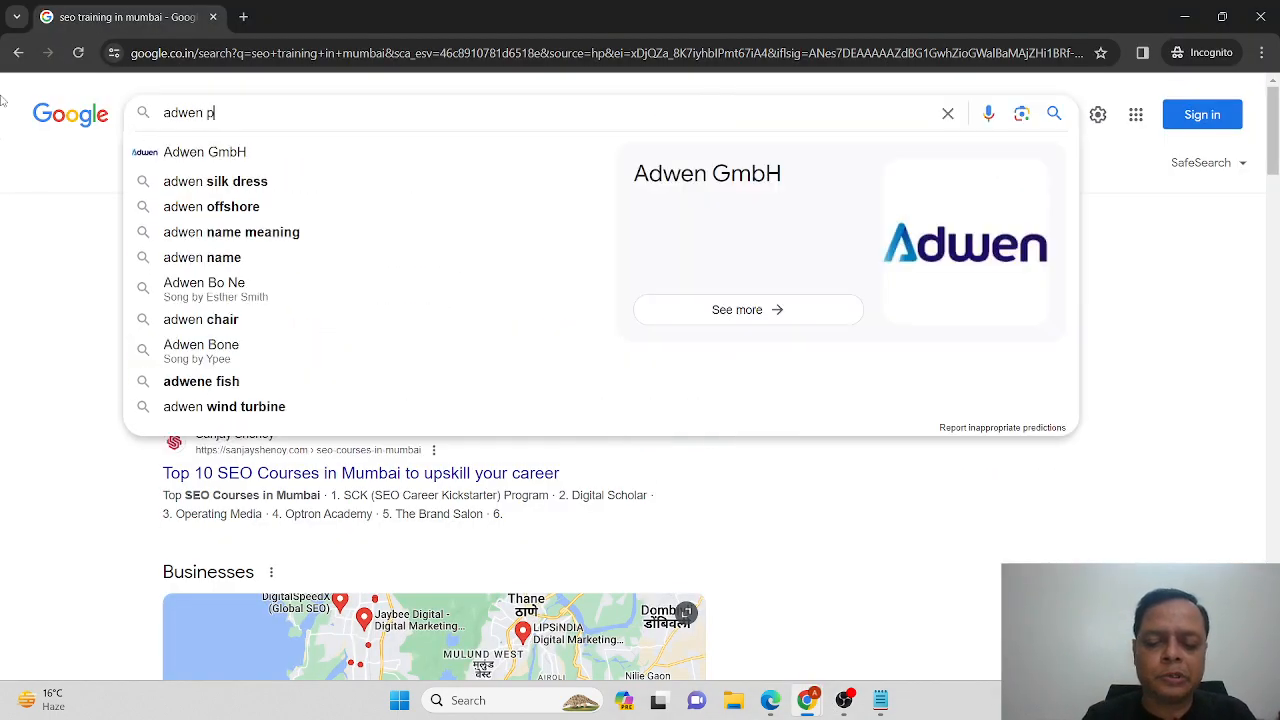
pyautogui.write('lus')
pyautogui.press('Return')
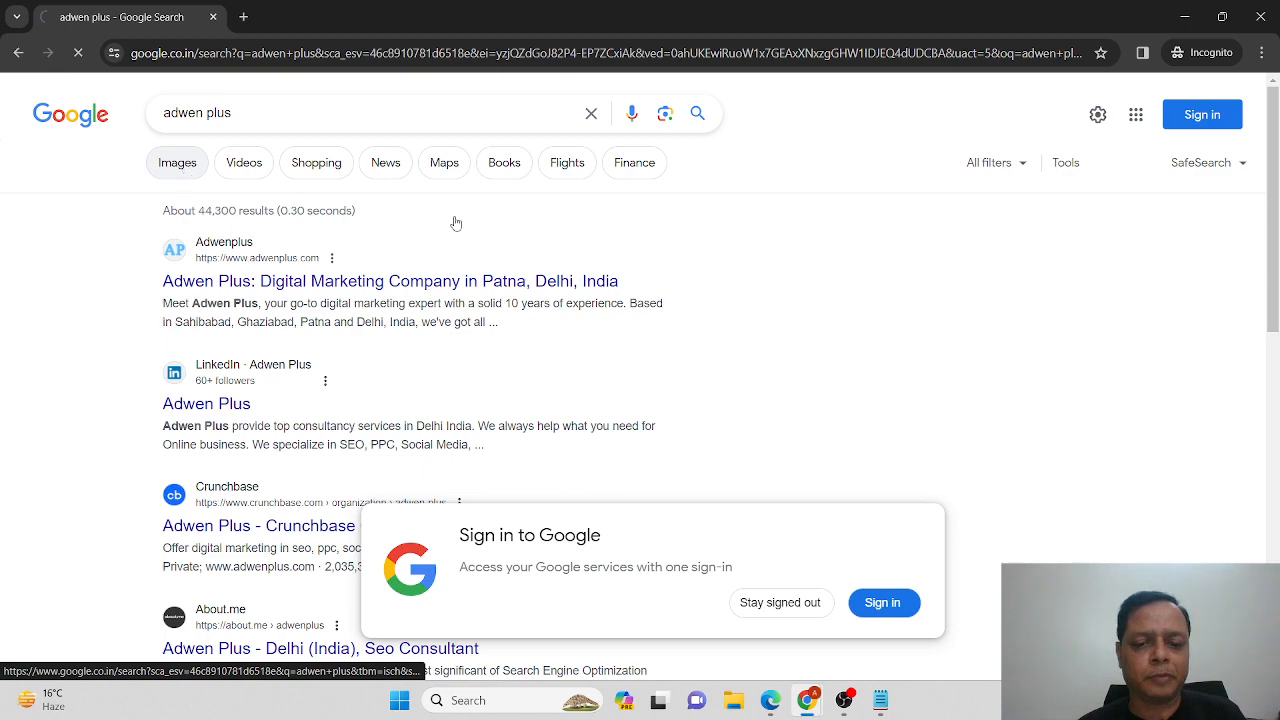
# Save the Adwen Plus logo from the image results to the Desktop as 'logo'.
pyautogui.click(179, 163)
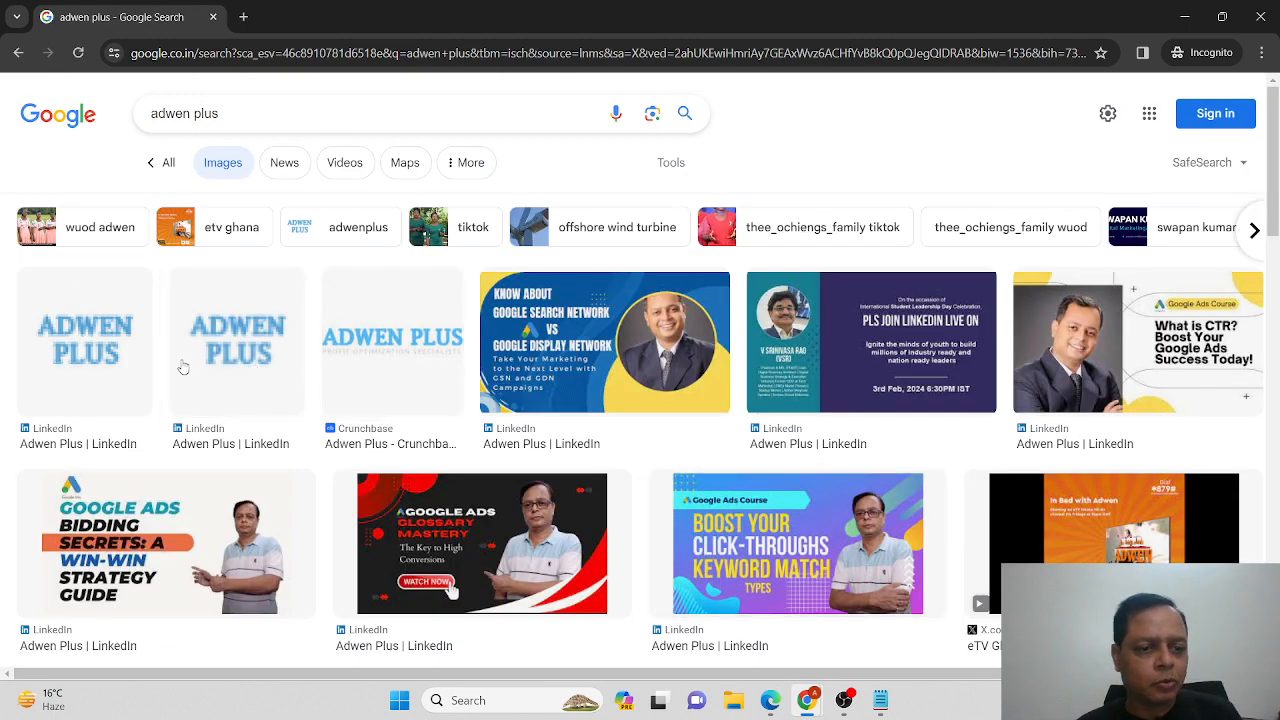
pyautogui.rightClick(228, 360)
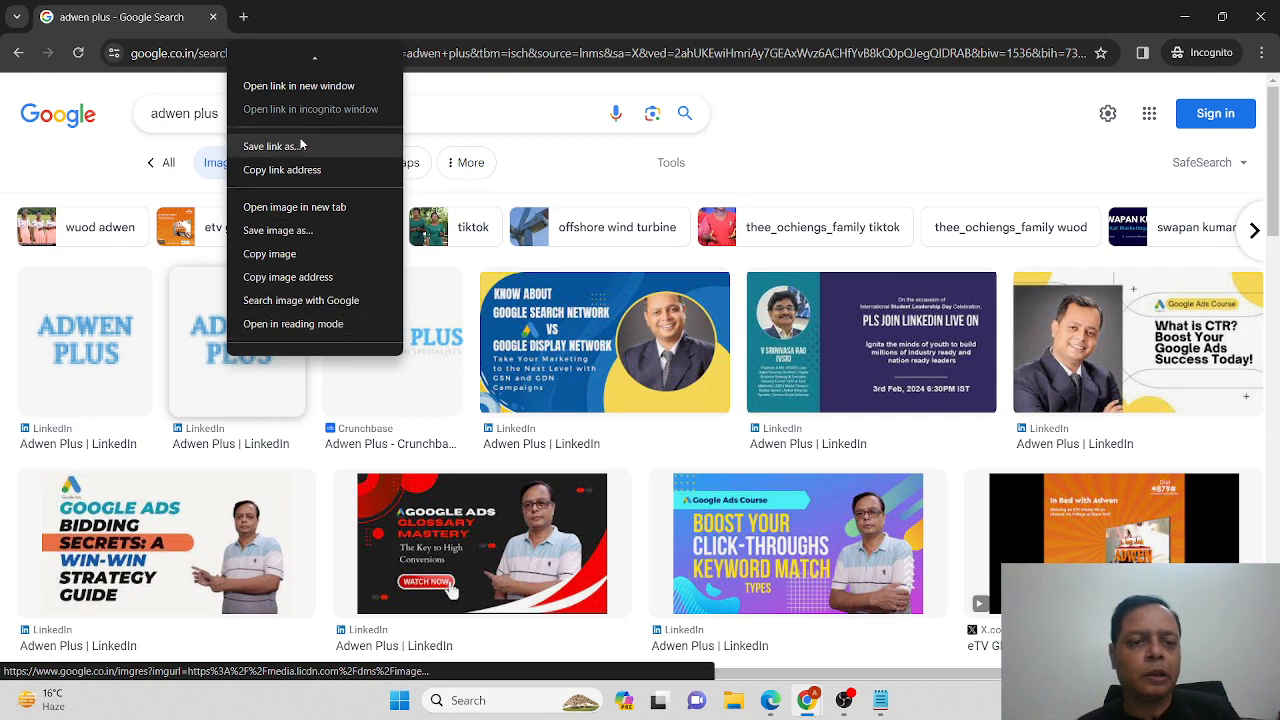
pyautogui.click(312, 230)
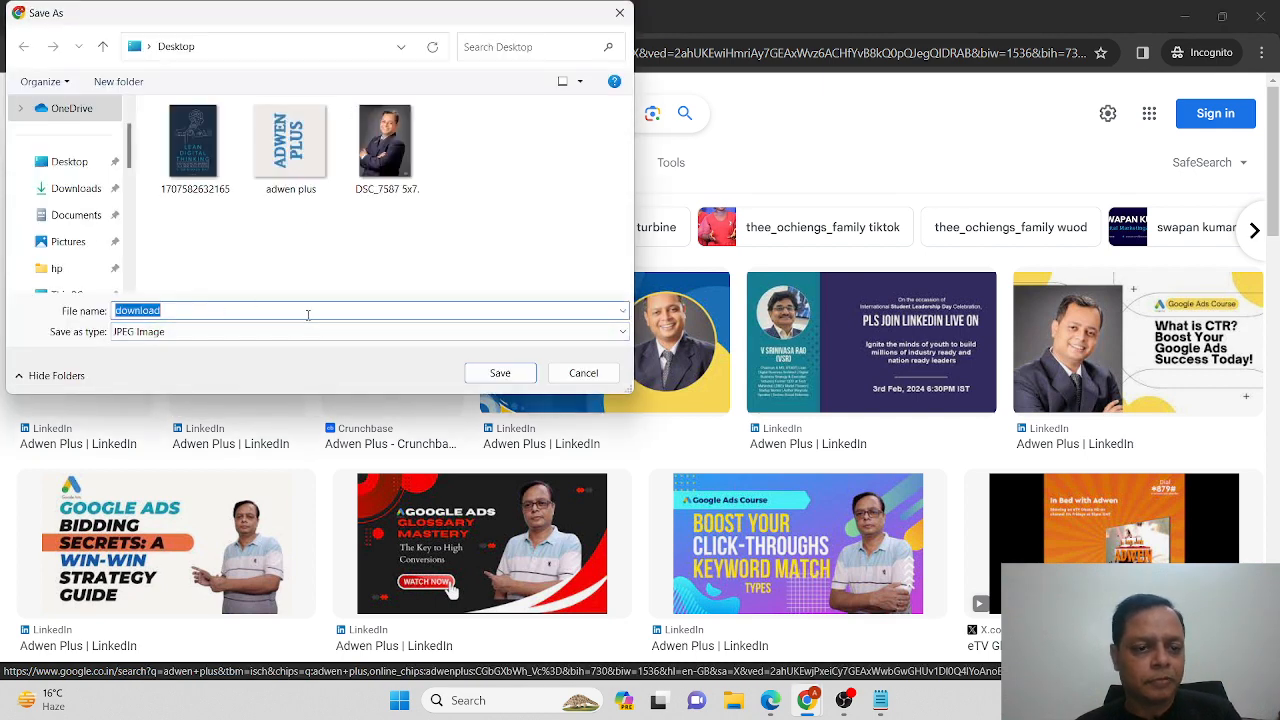
pyautogui.write('logo')
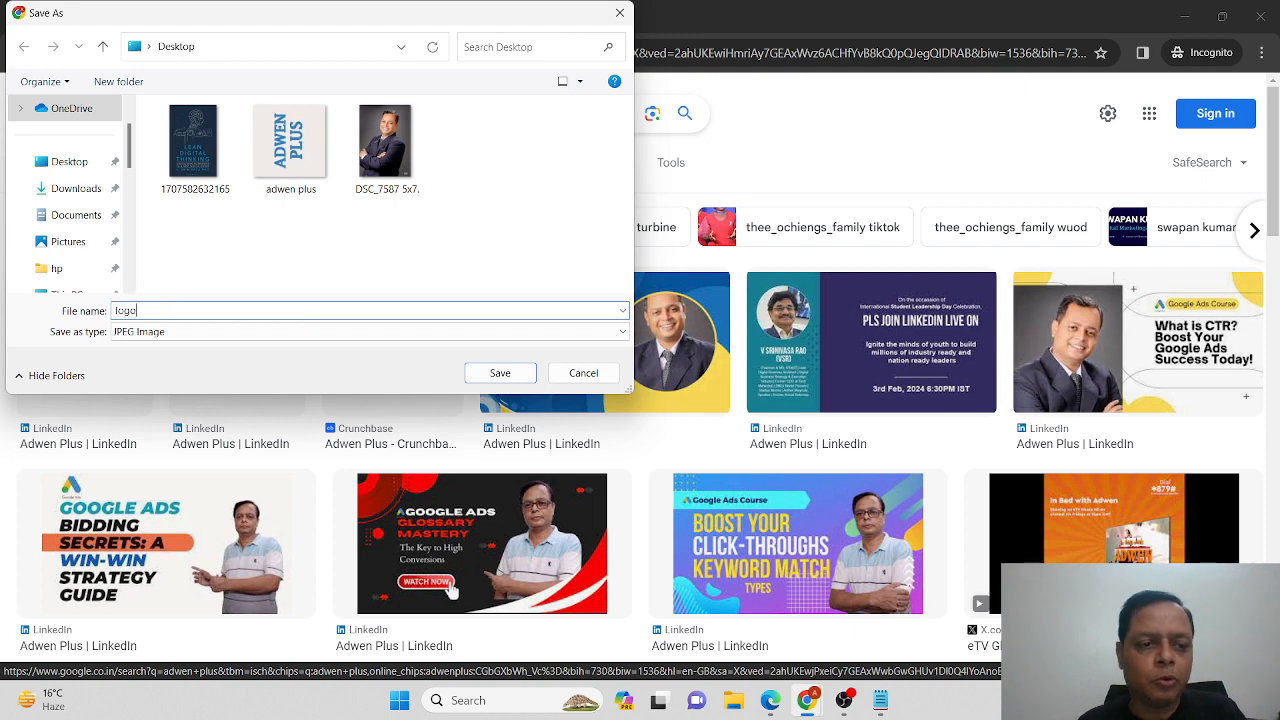
pyautogui.click(512, 376)
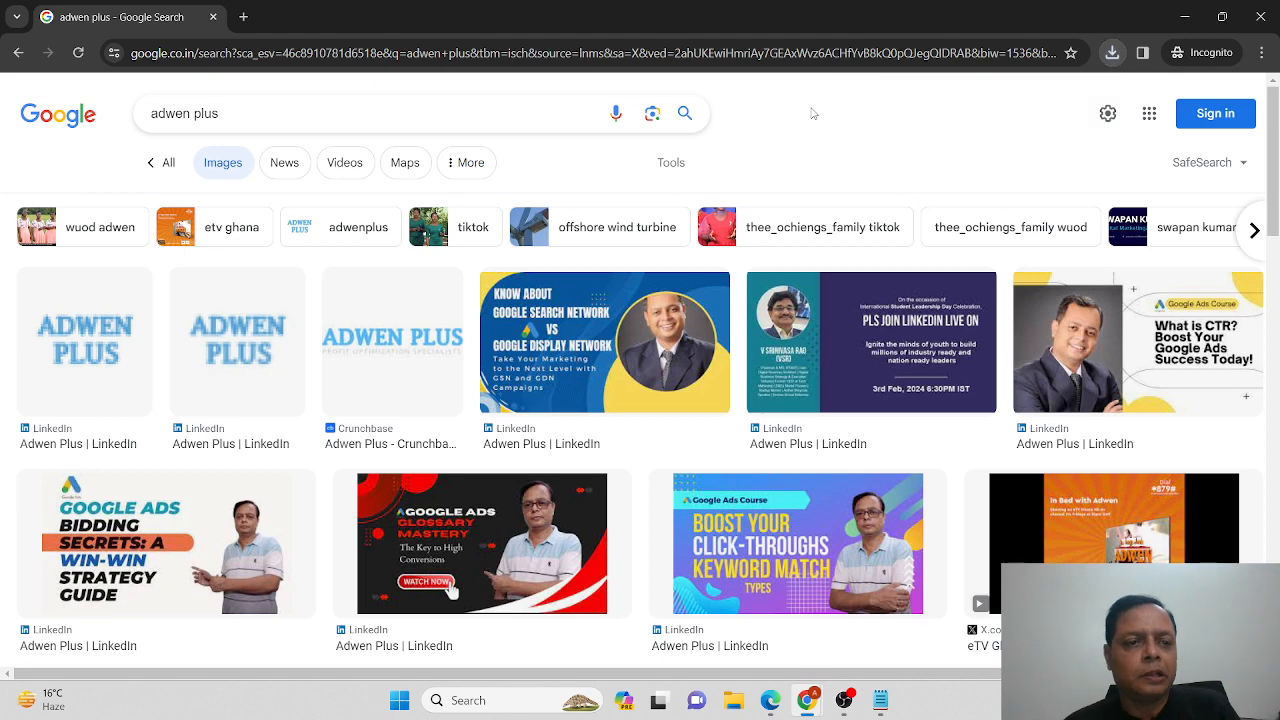
# Return to the Google Ads campaign window.
pyautogui.hotkey('alt', 'Tab')
pyautogui.hotkey('alt', 'Tab')
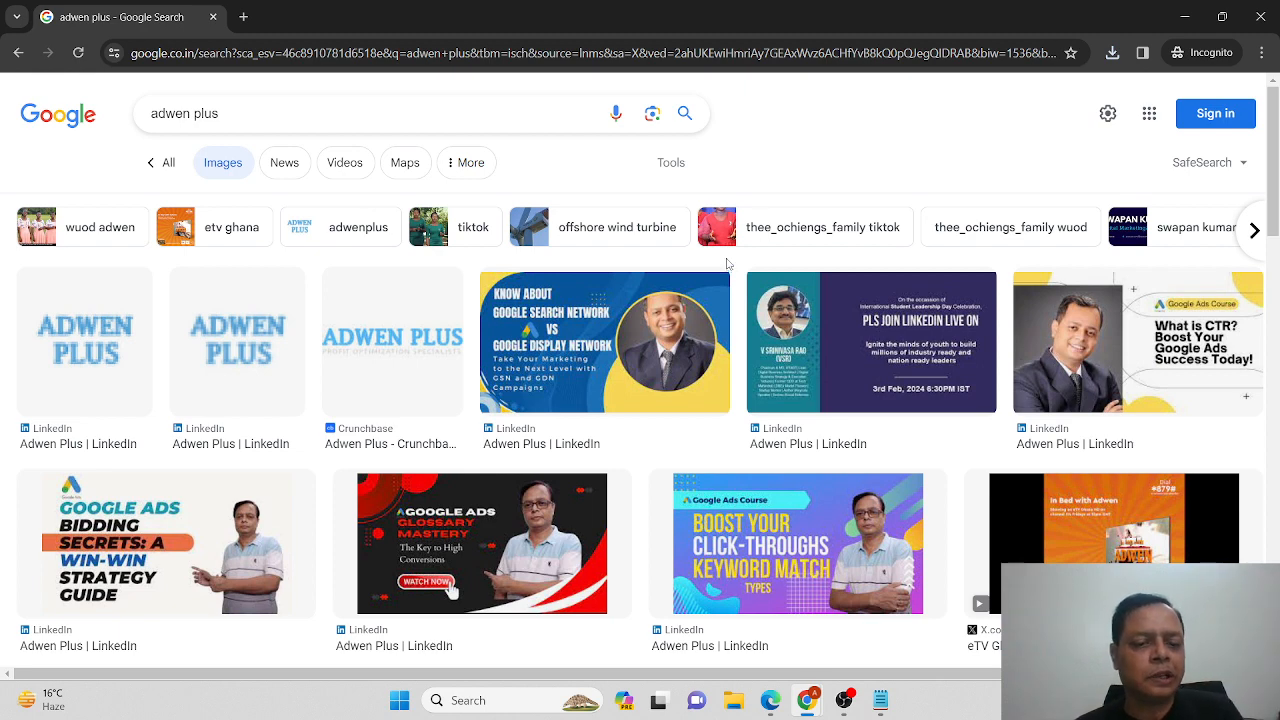
pyautogui.scroll(-5, 727, 263)
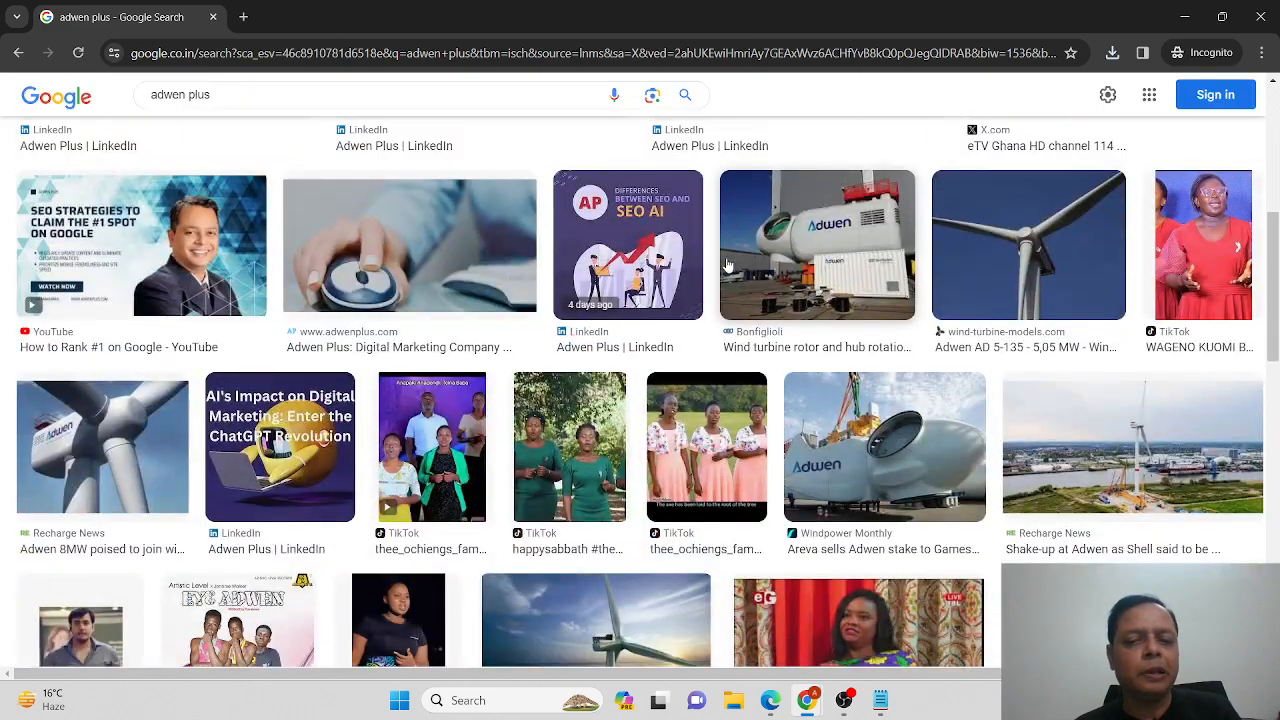
pyautogui.scroll(10, 727, 264)
pyautogui.hotkey('alt', 'Tab')
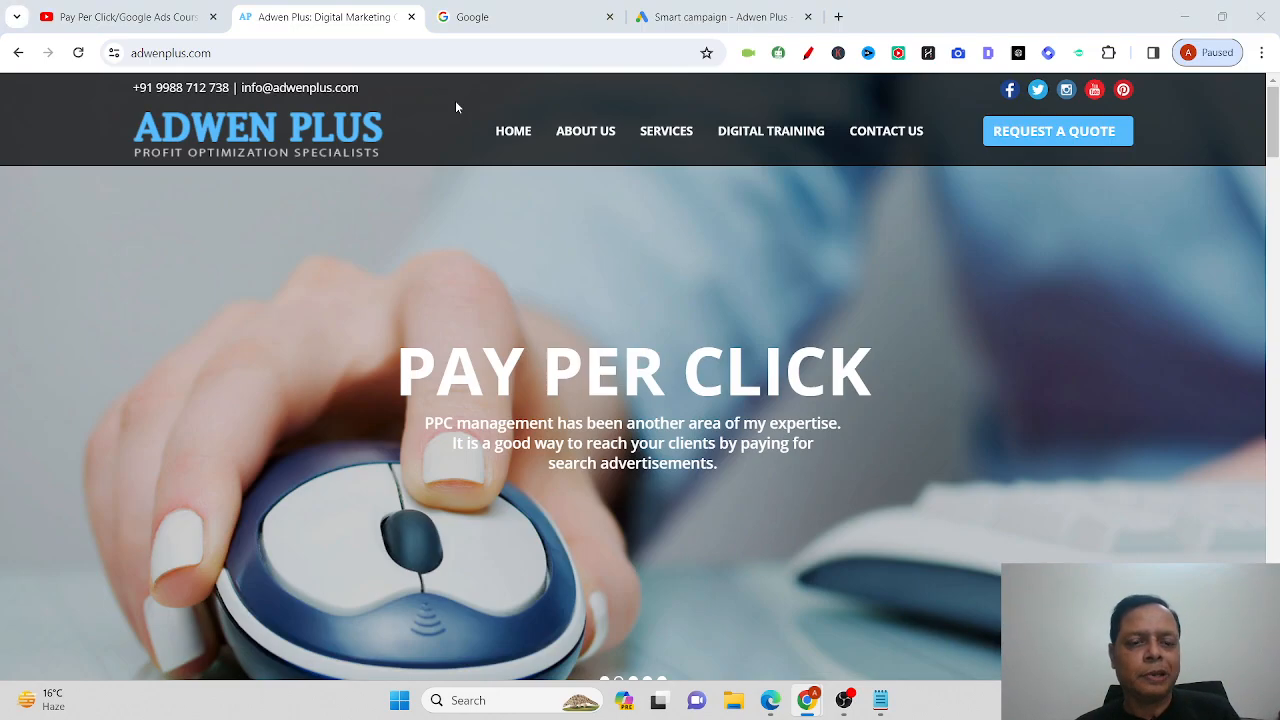
pyautogui.click(686, 9)
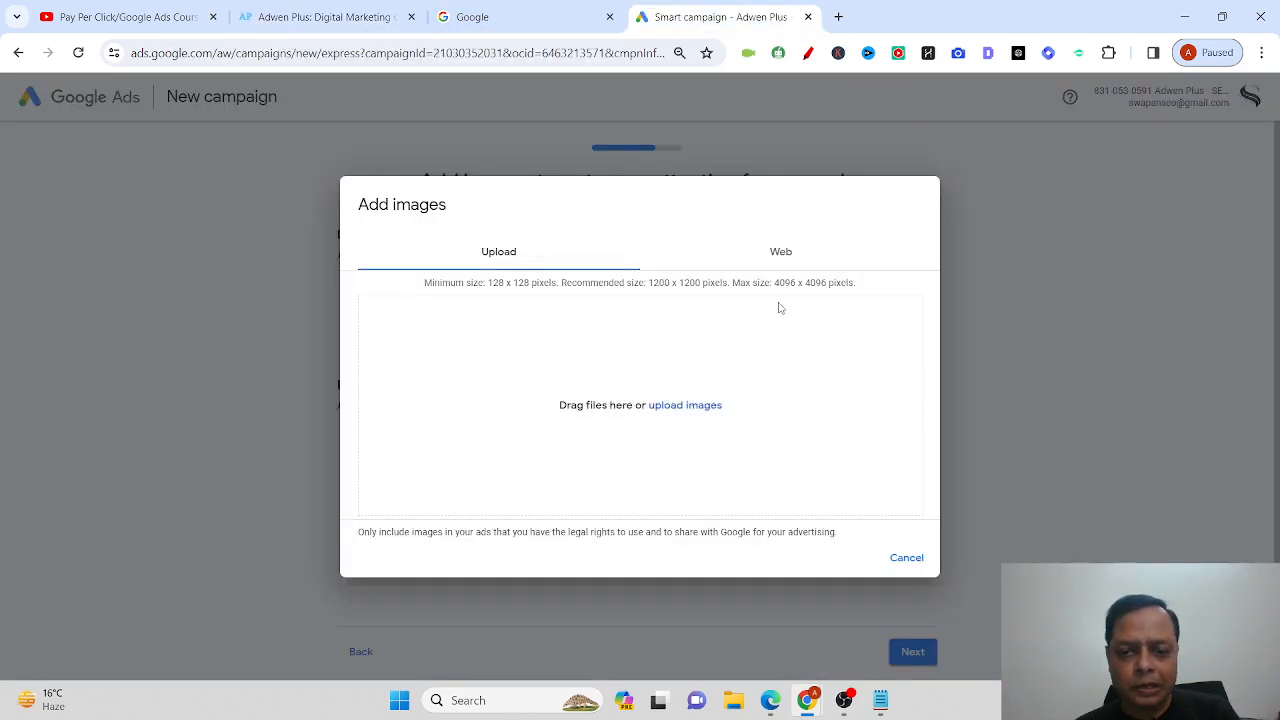
# Upload the 'logo' file from the Desktop as the campaign's logo.
pyautogui.click(707, 406)
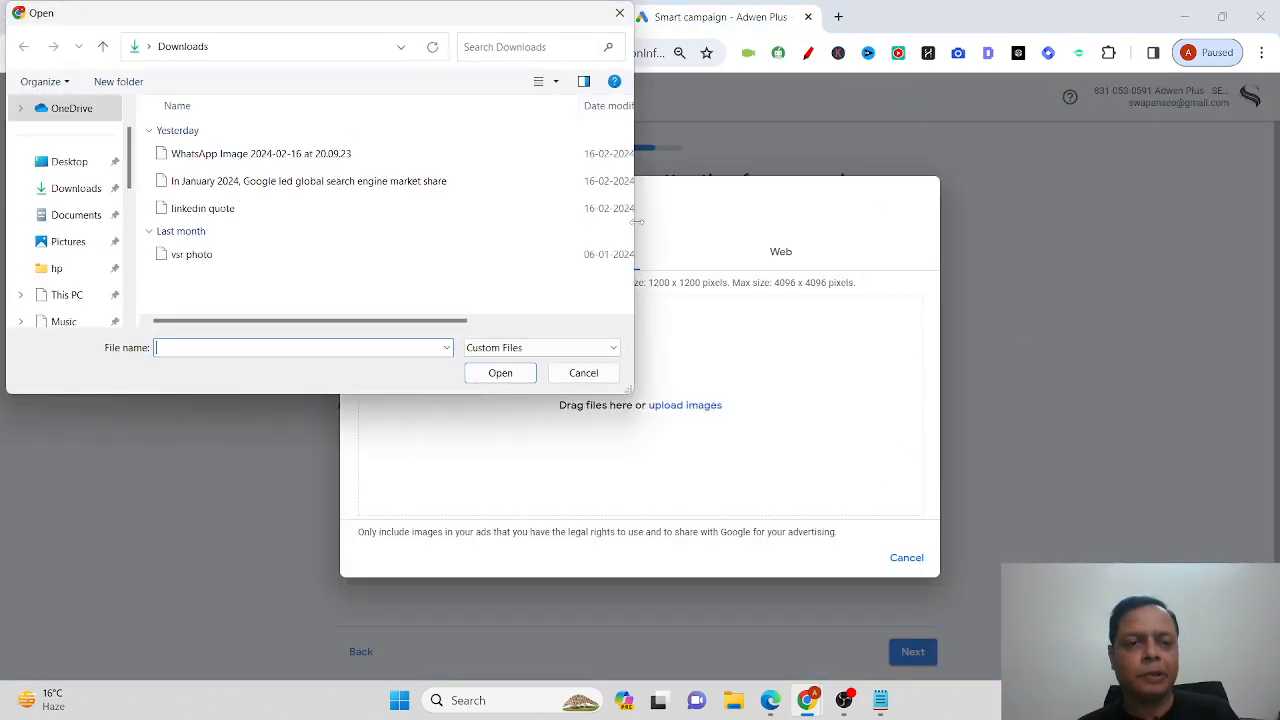
pyautogui.click(64, 163)
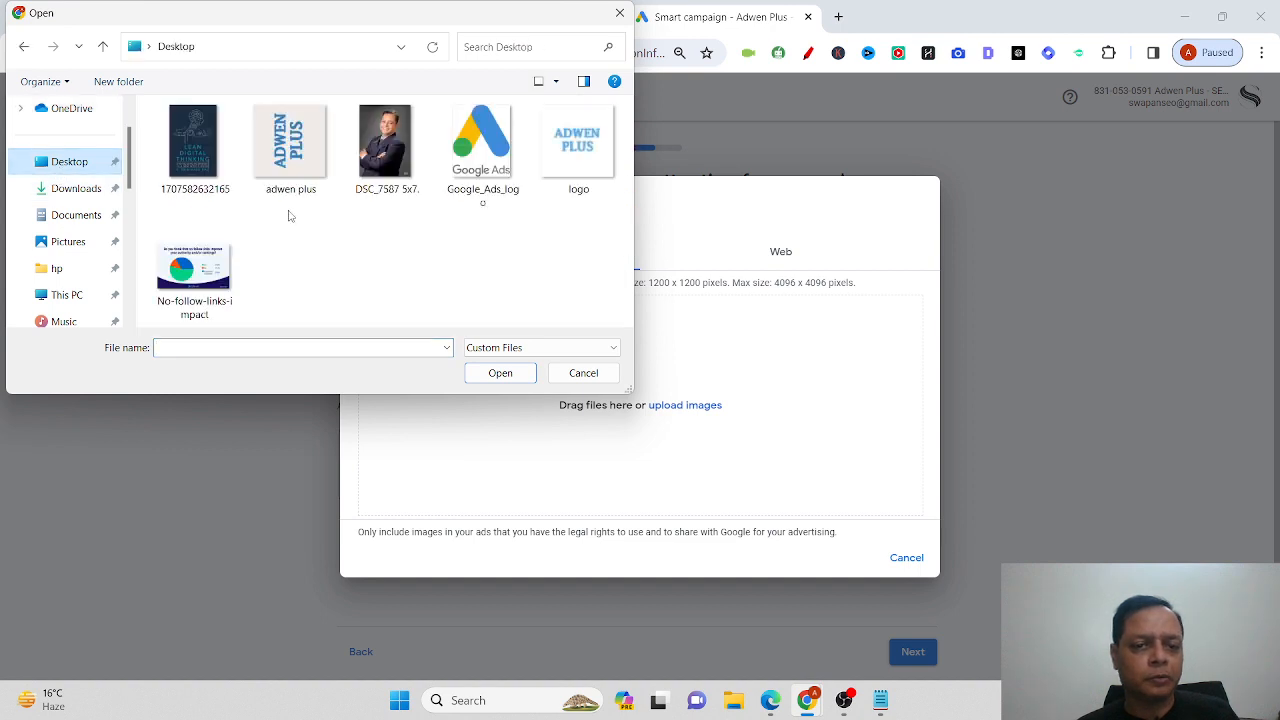
pyautogui.doubleClick(558, 165)
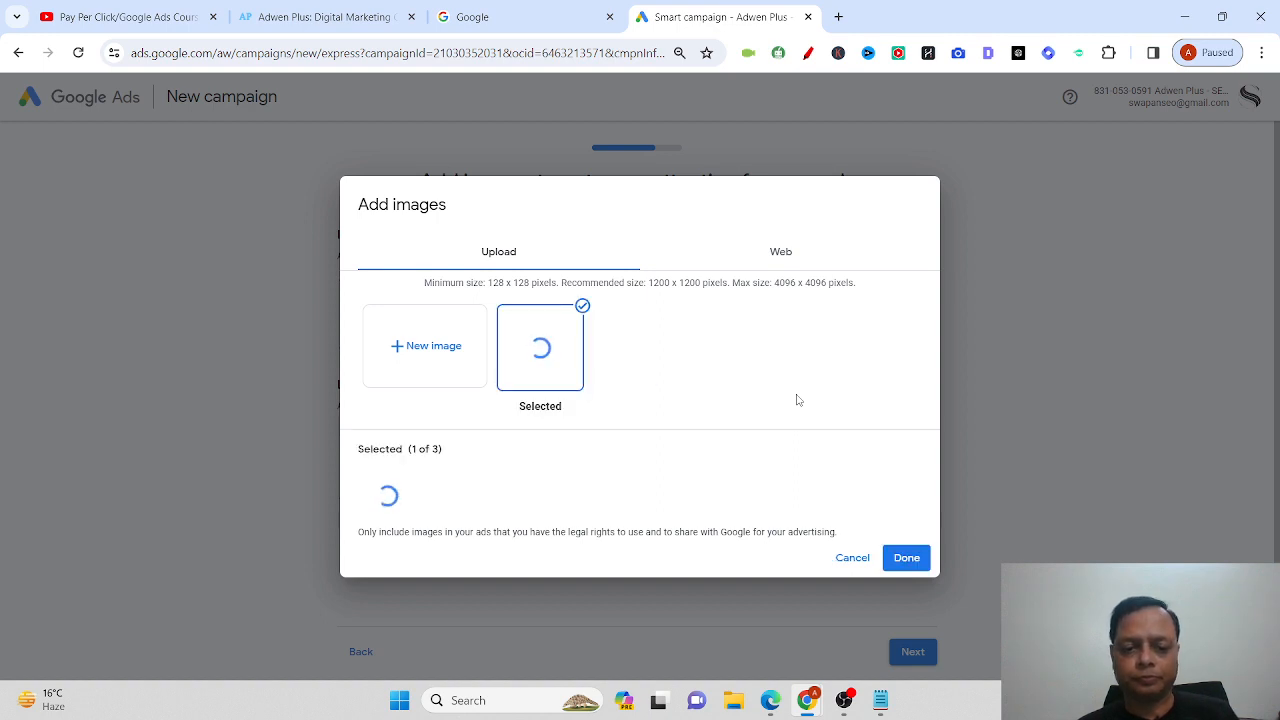
pyautogui.click(907, 559)
# Review the add-images step, then go to the incognito Google Images window.
pyautogui.scroll(-2, 951, 507)
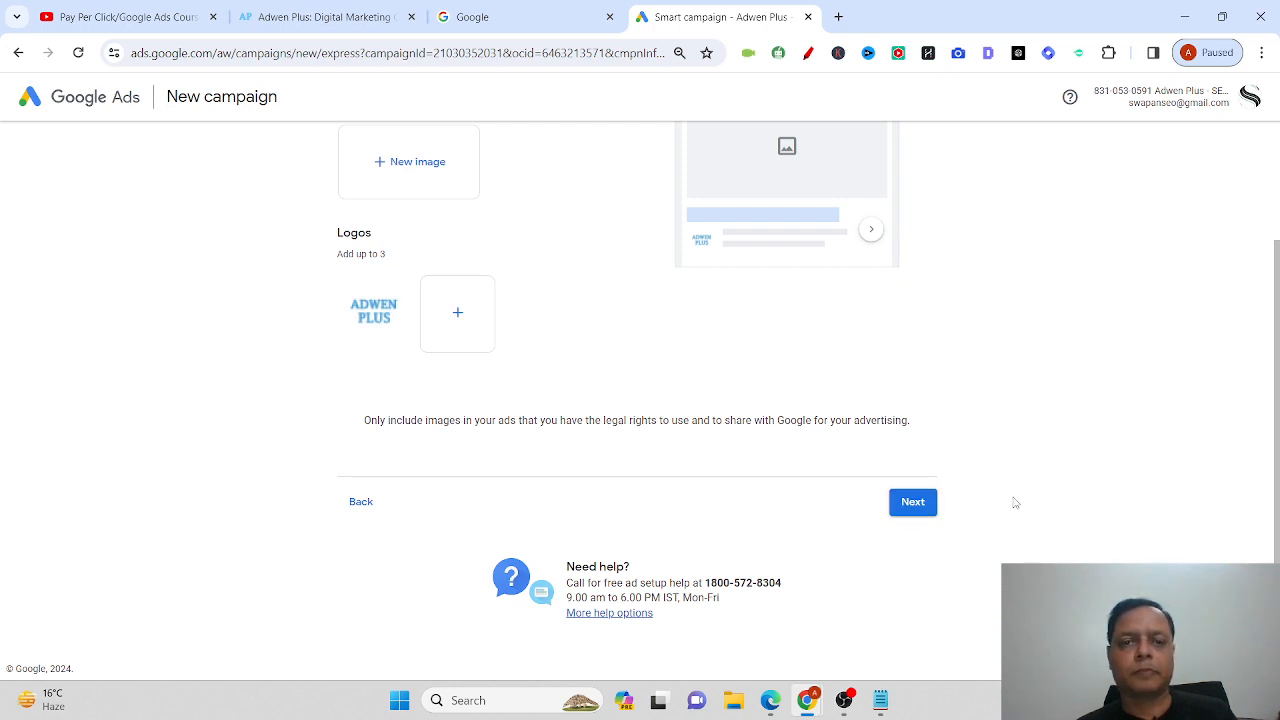
pyautogui.scroll(2, 1040, 500)
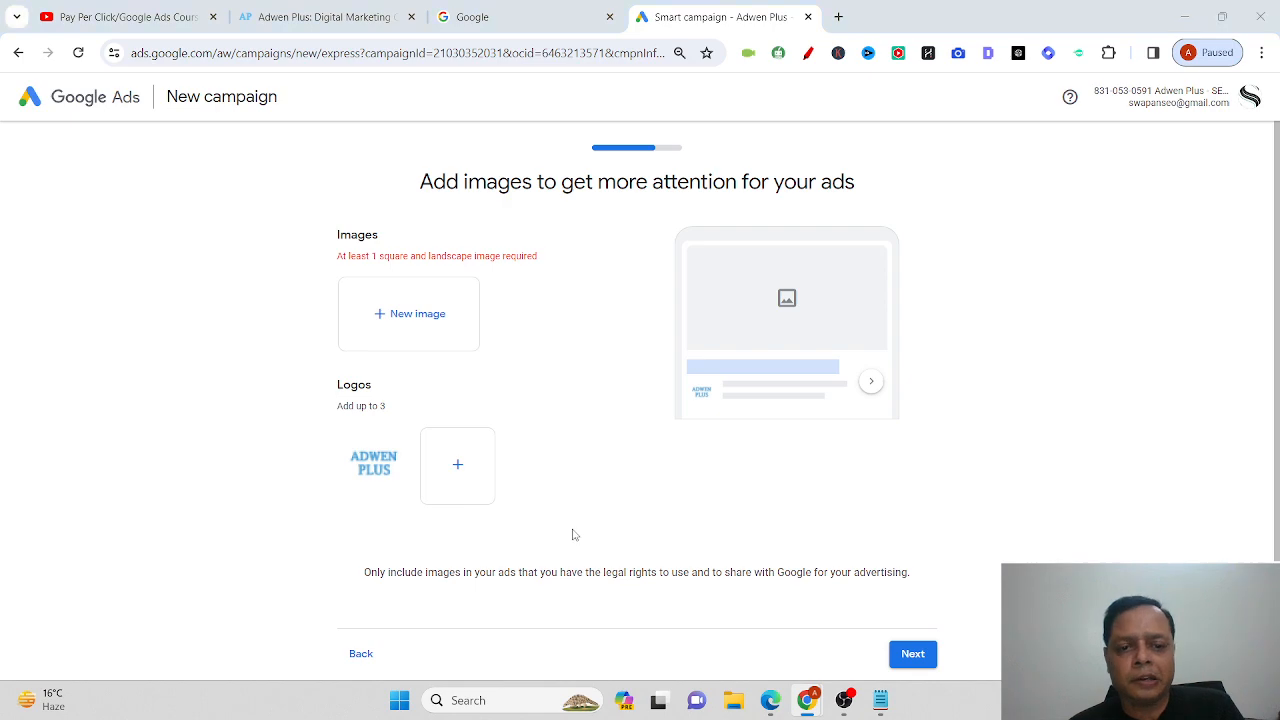
pyautogui.hotkey('alt', 'Tab')
# Refine the image search to 'adwen plus seo'.
pyautogui.click(314, 117)
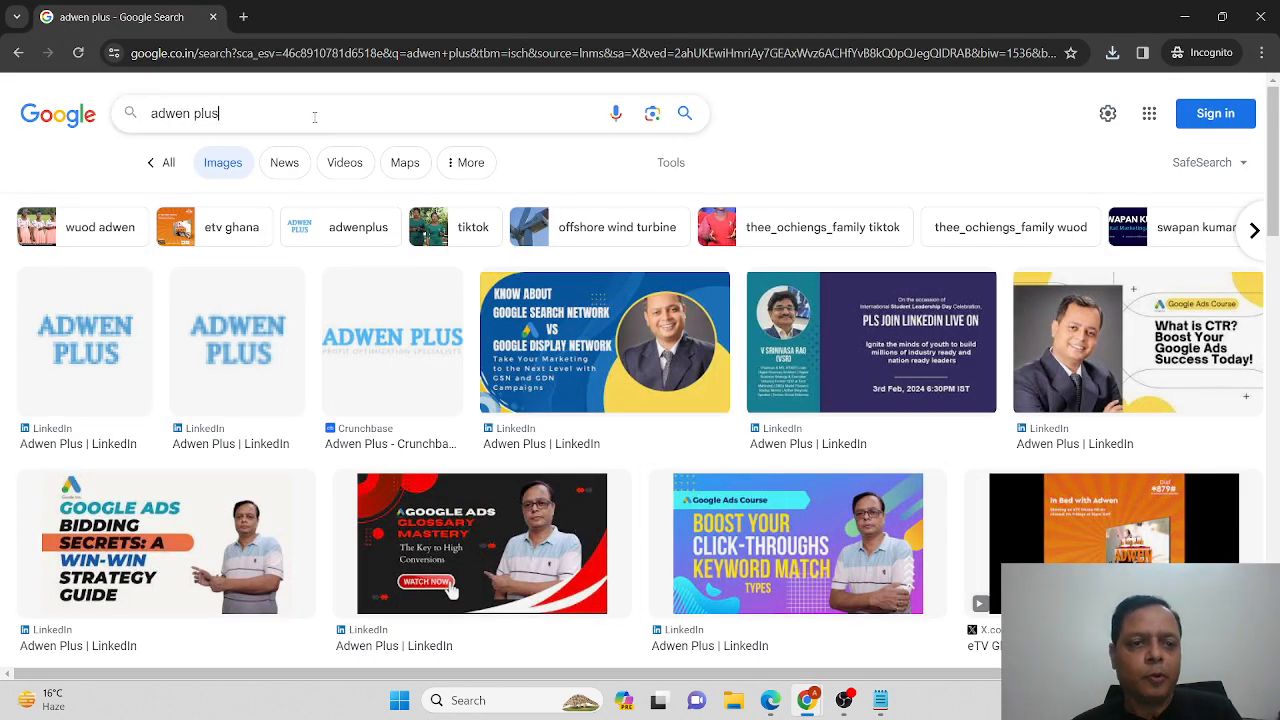
pyautogui.write('seo')
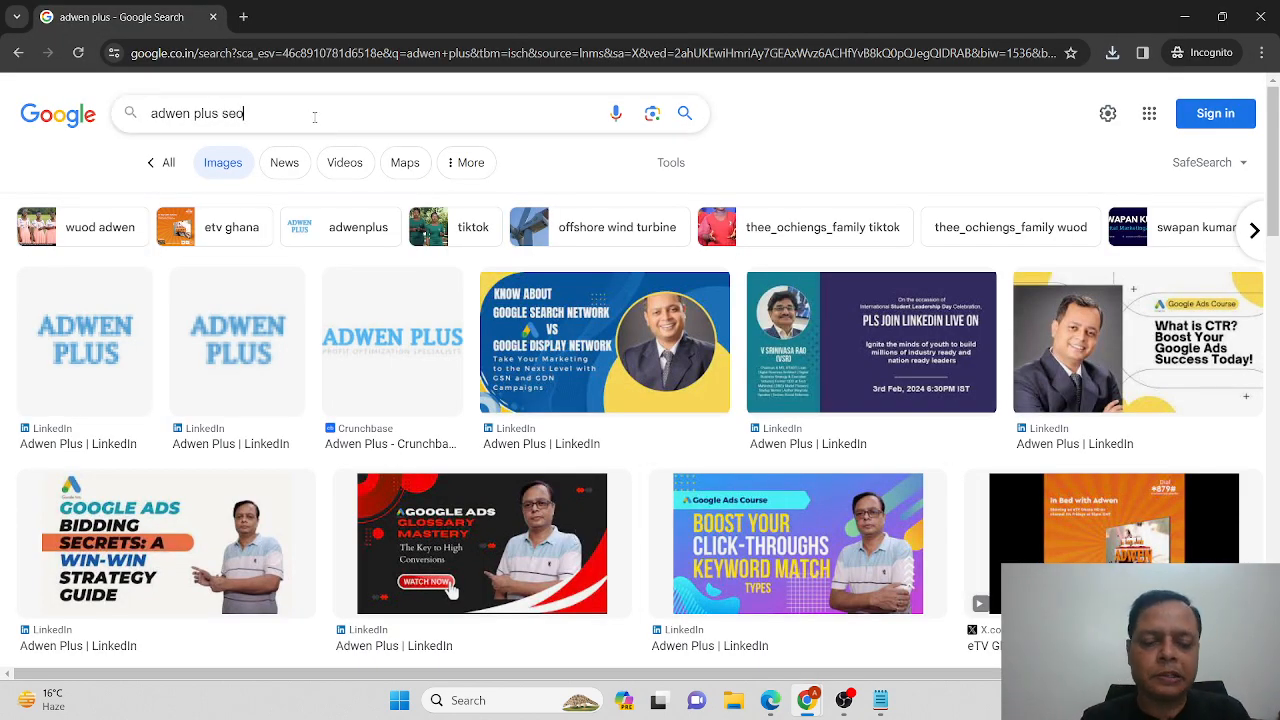
pyautogui.press('Return')
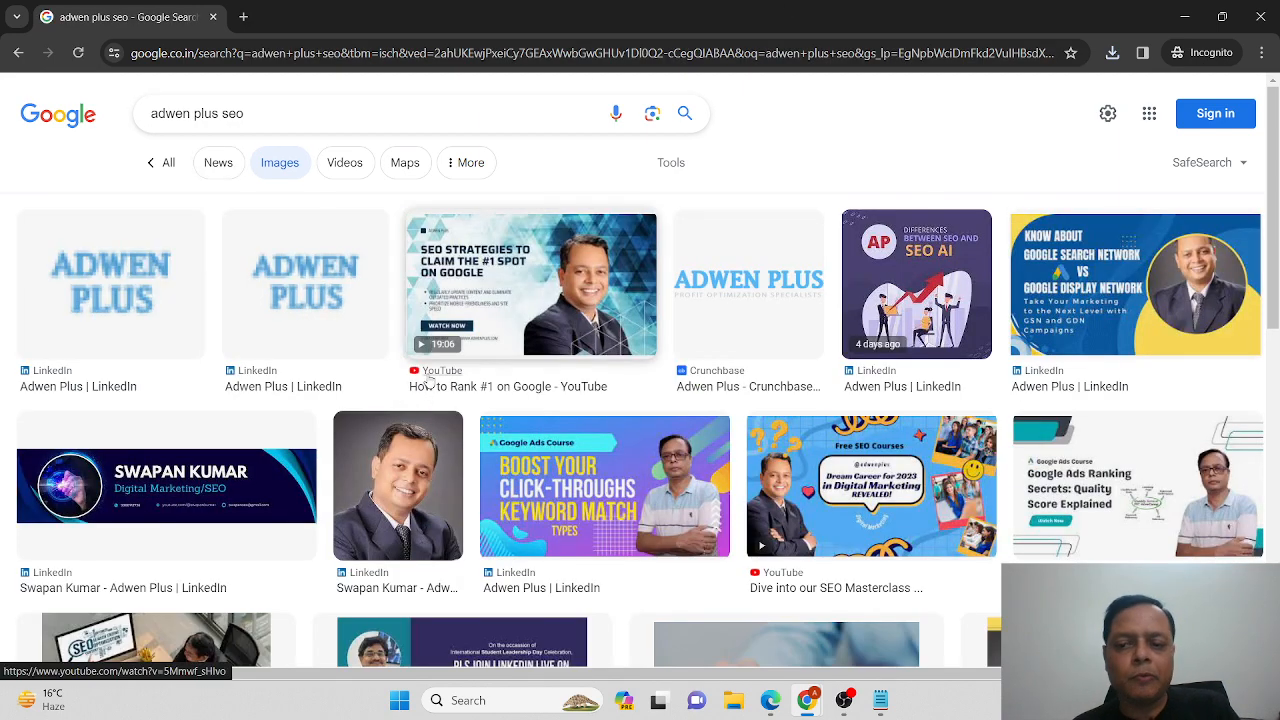
# Save the Google Ads Ranking Secrets image as download.jpg and start a new Google Ads image.
pyautogui.scroll(-1, 428, 380)
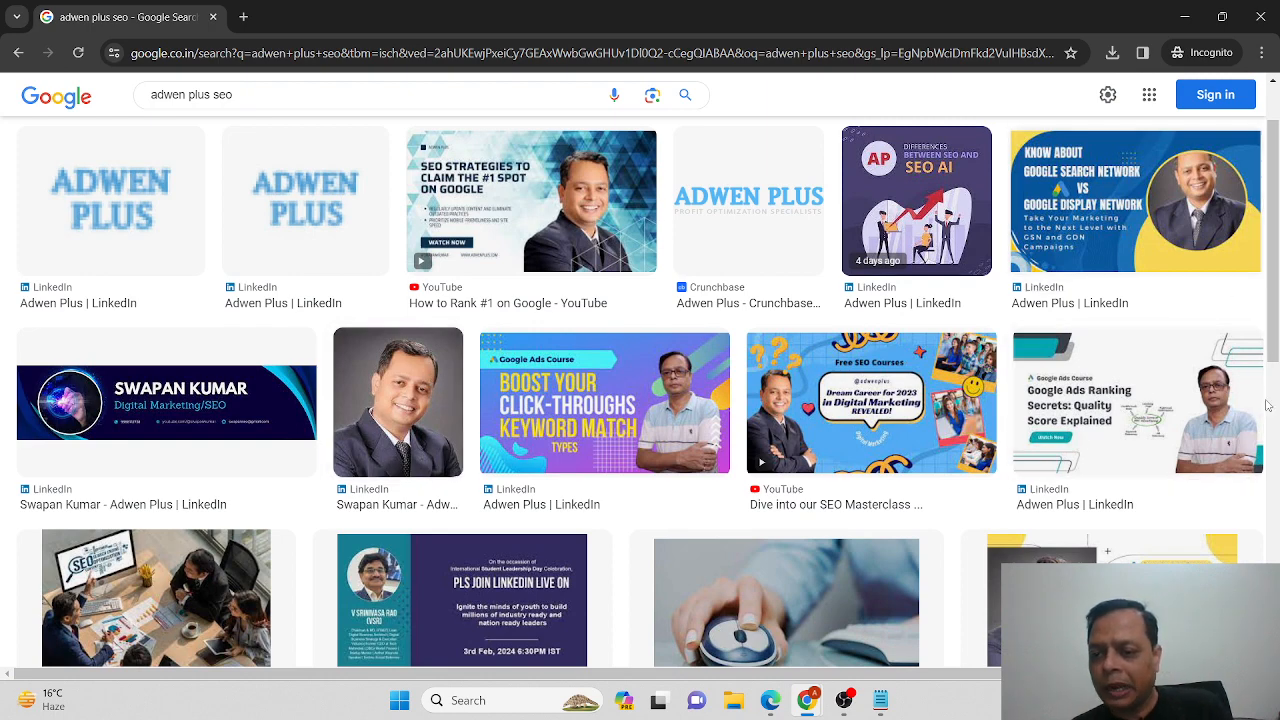
pyautogui.rightClick(1115, 412)
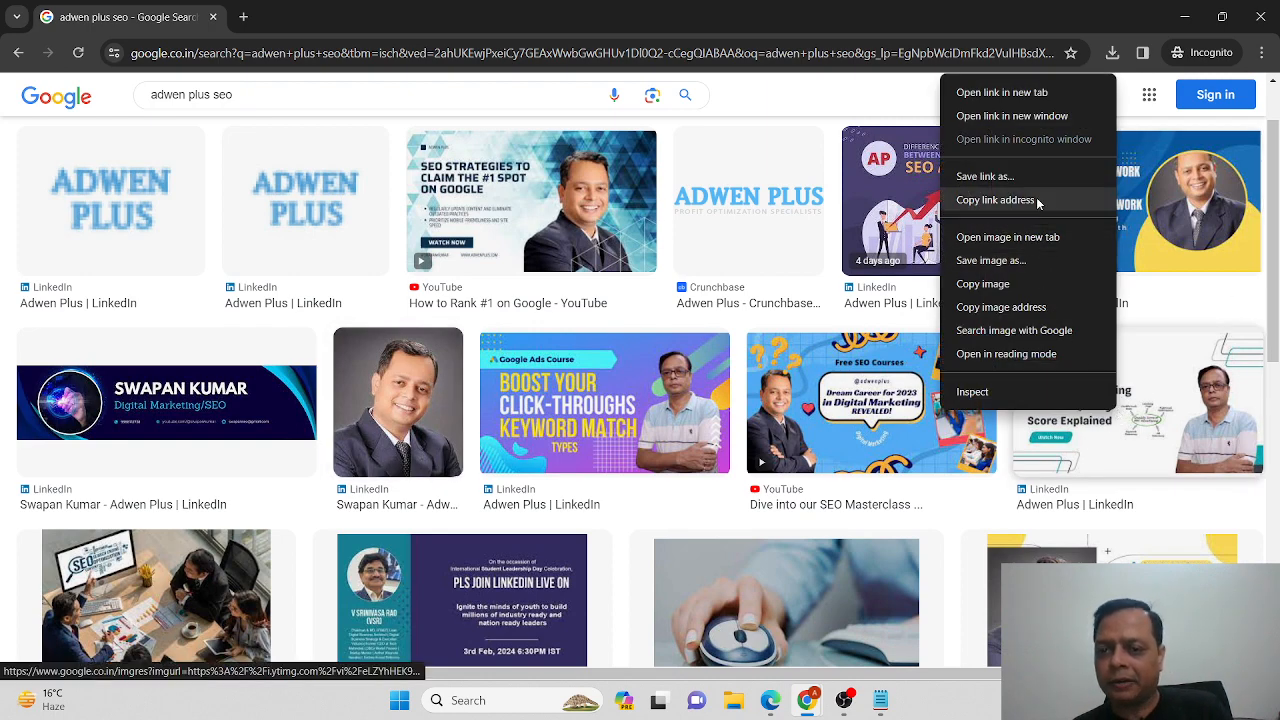
pyautogui.click(1046, 261)
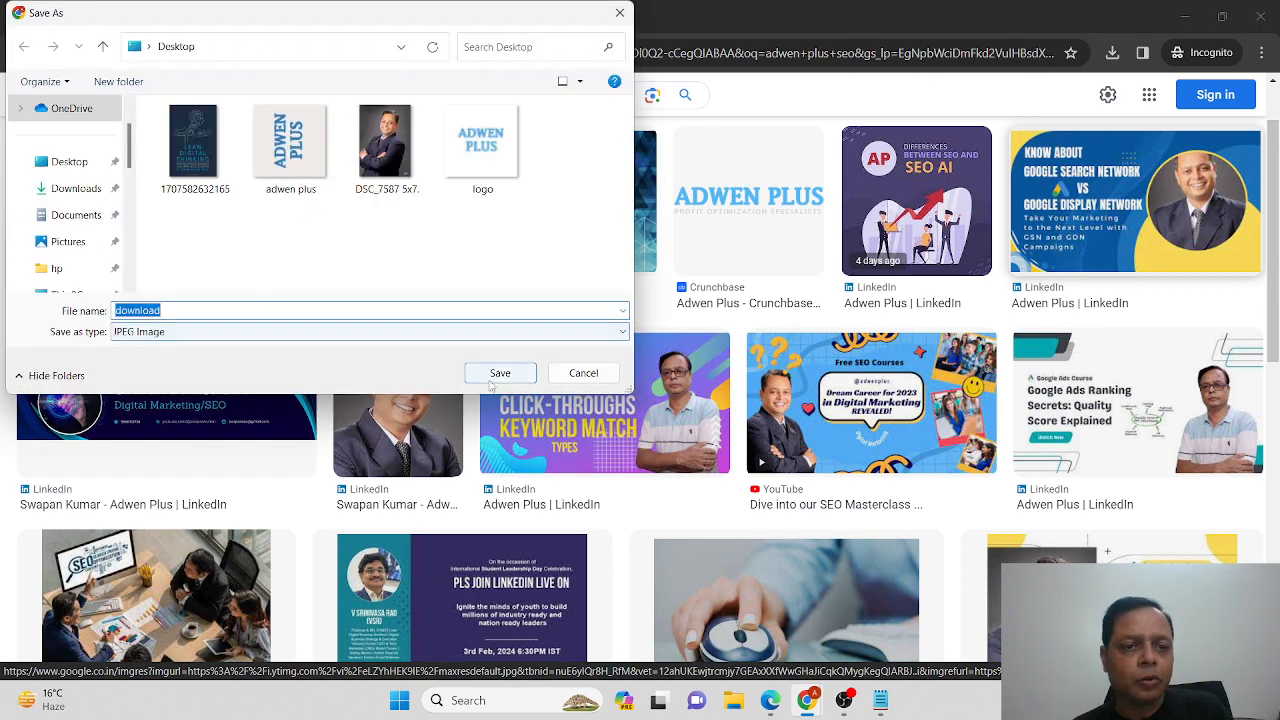
pyautogui.click(497, 374)
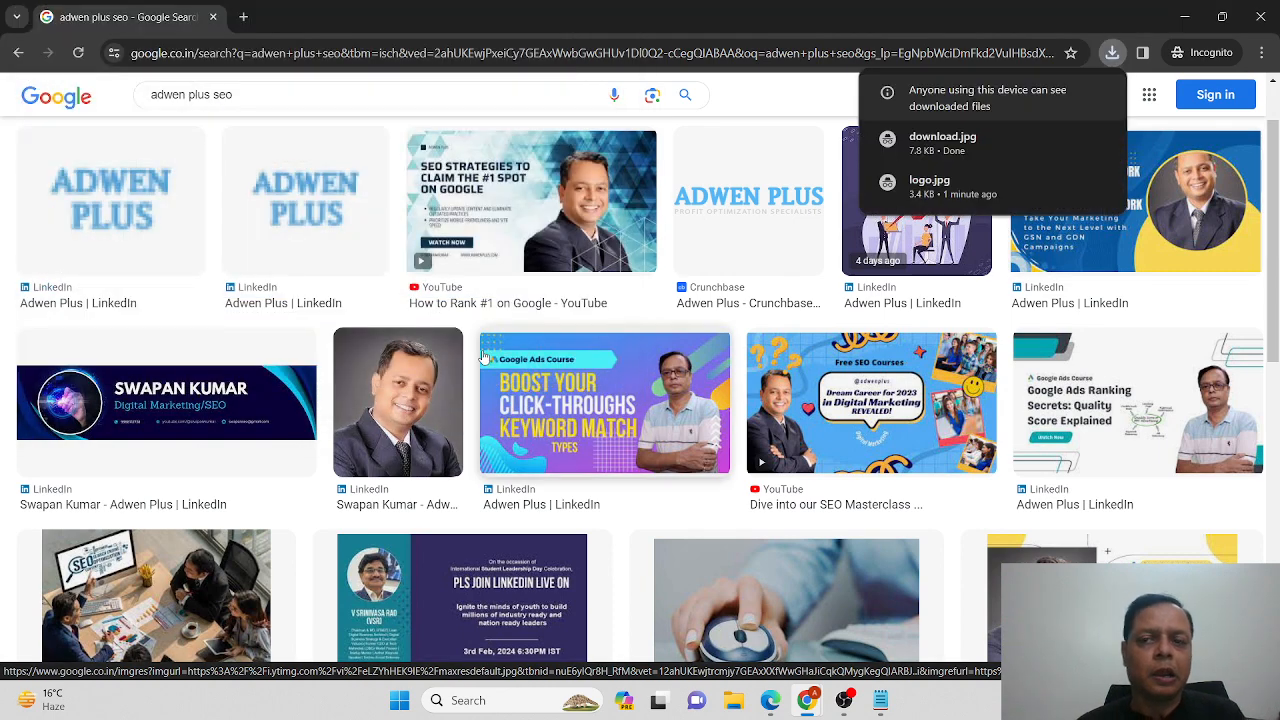
pyautogui.hotkey('alt', 'Tab')
pyautogui.click(410, 310)
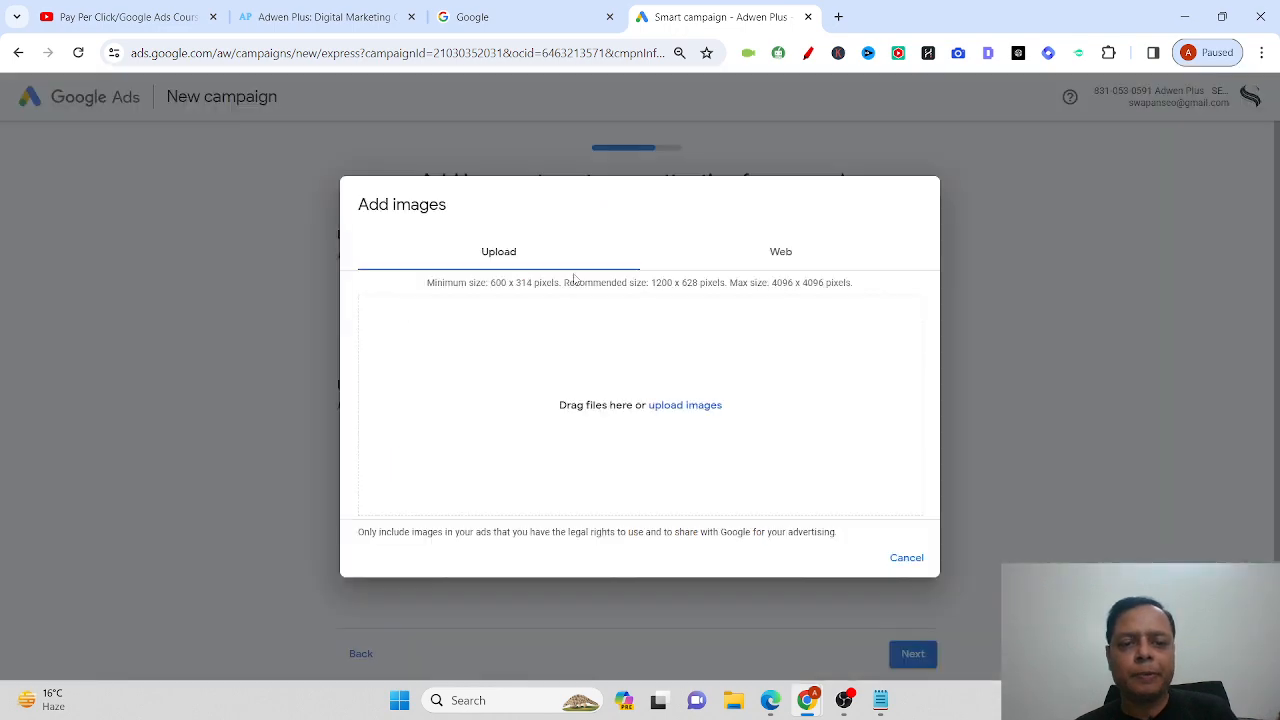
# Upload the 300 × 168 download image, then cancel a second file picker.
pyautogui.click(700, 410)
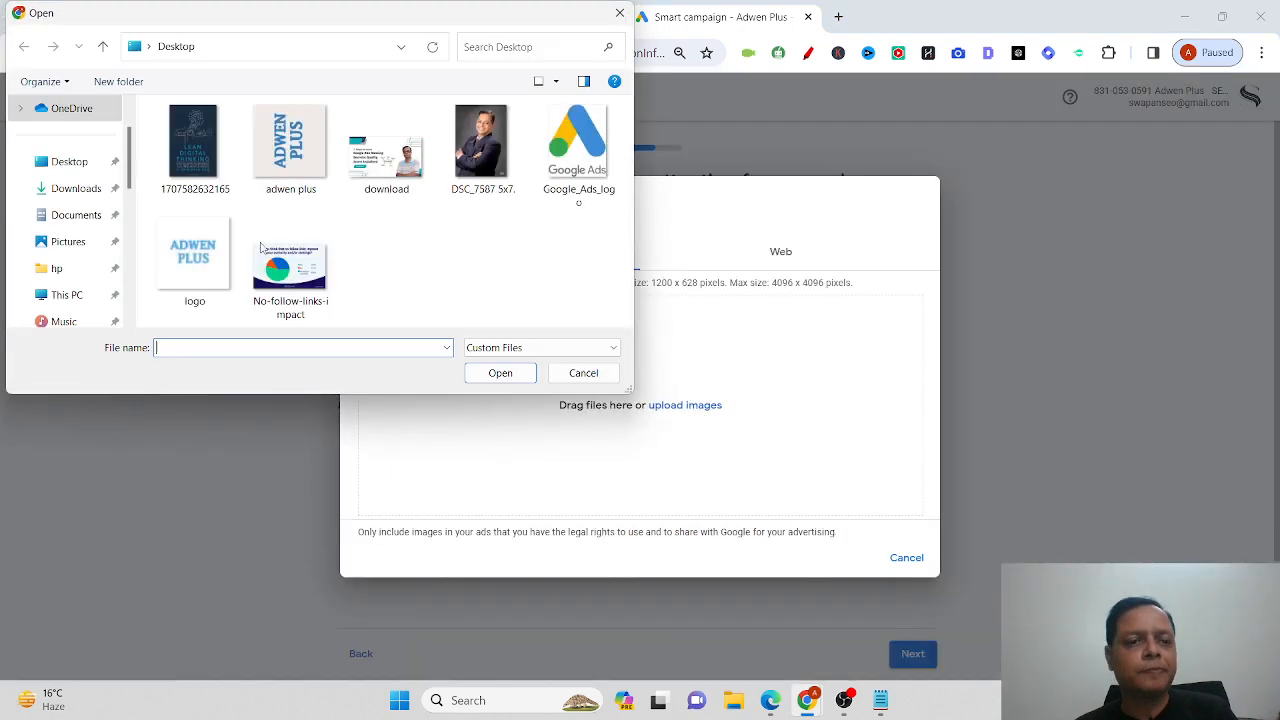
pyautogui.doubleClick(386, 150)
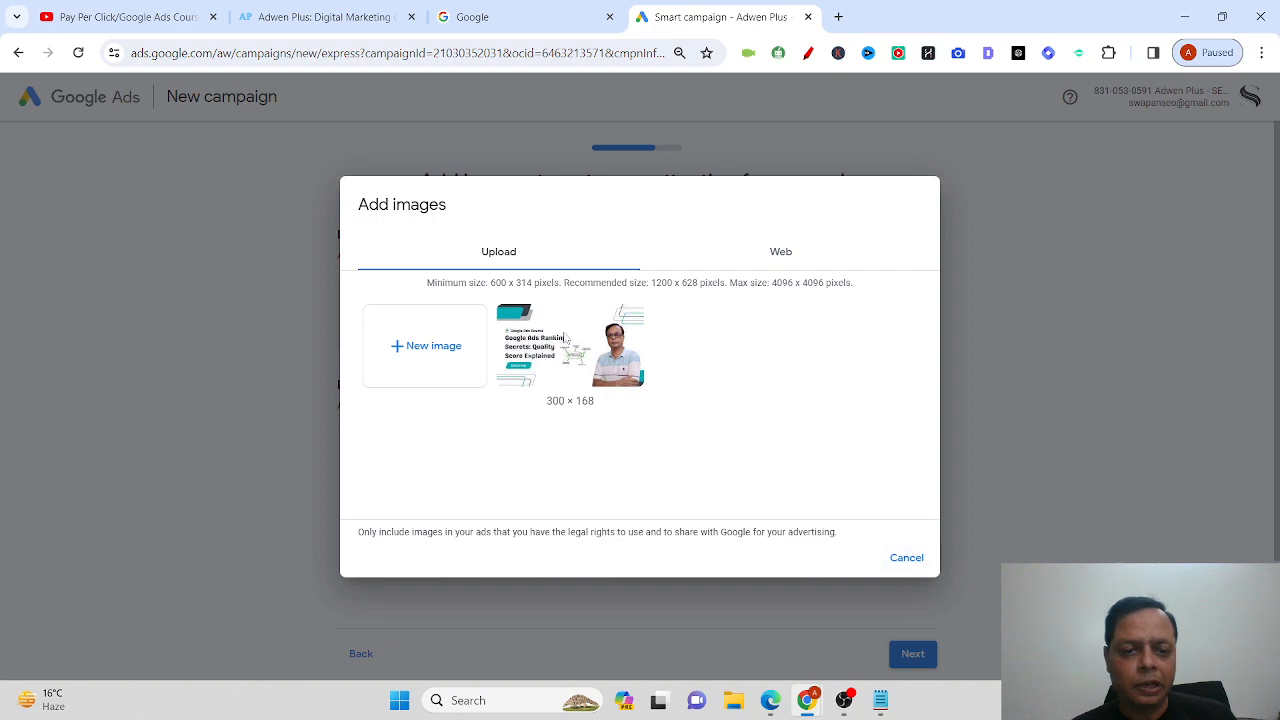
pyautogui.click(427, 353)
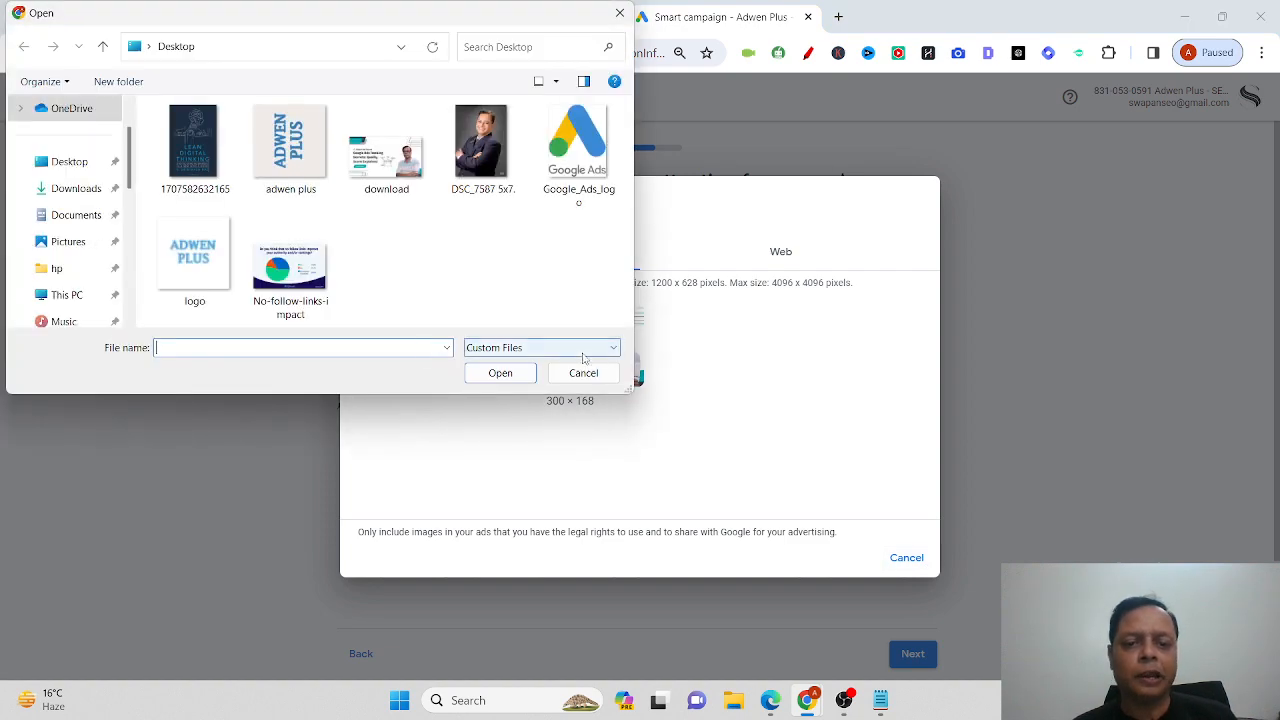
pyautogui.click(583, 376)
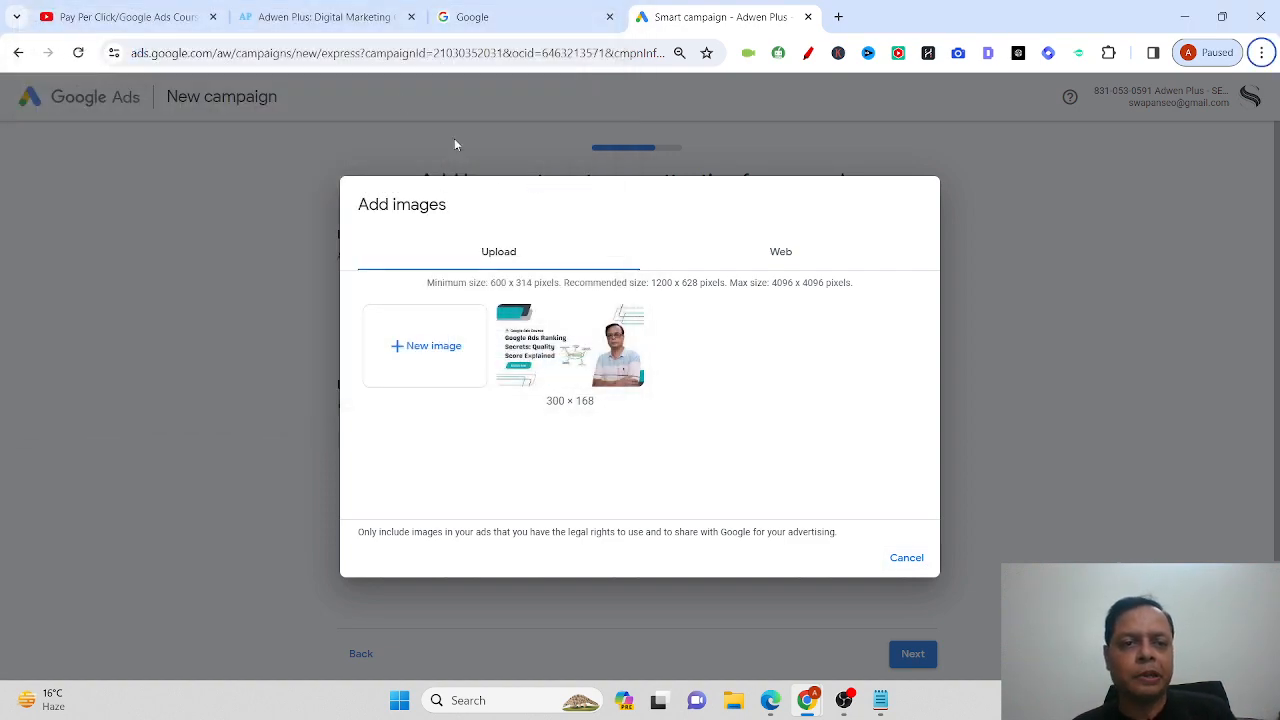
# Switch to the Adwen Plus website tab.
pyautogui.click(321, 12)
pyautogui.moveTo(754, 134)
pyautogui.moveTo(760, 162)
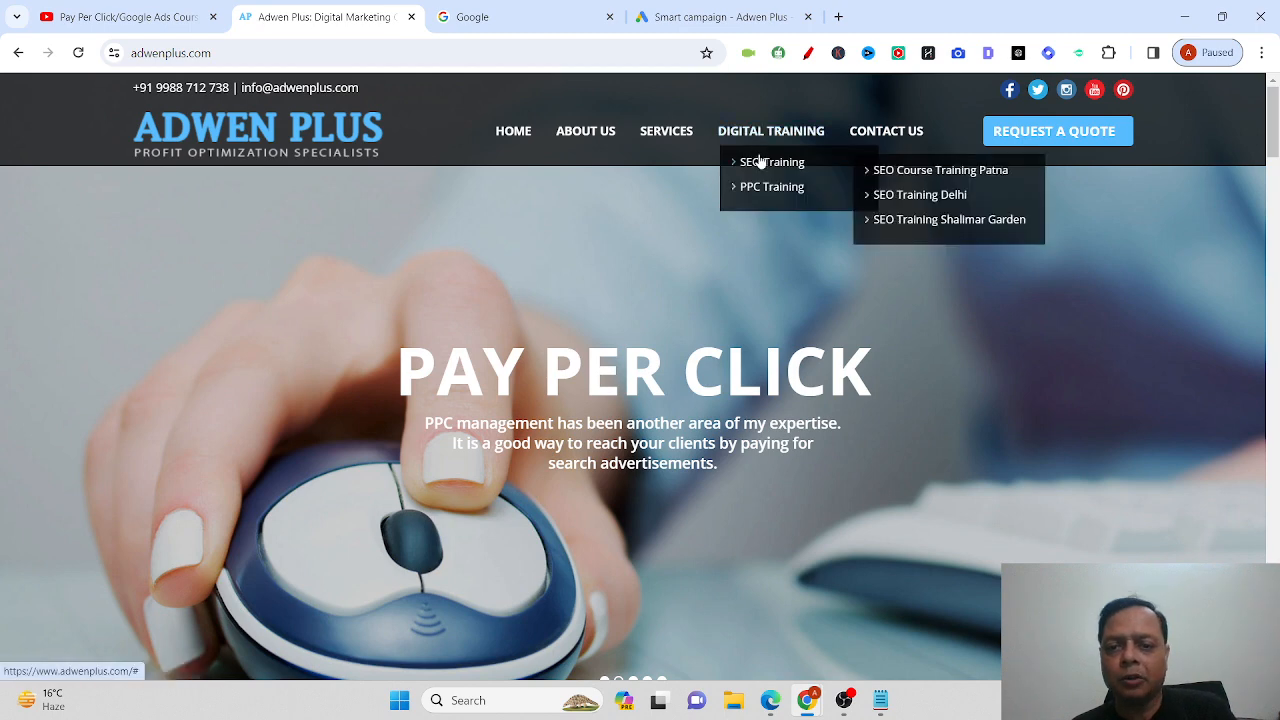
# Open and read through the Adwen Plus SEO Training Delhi page.
pyautogui.click(941, 196)
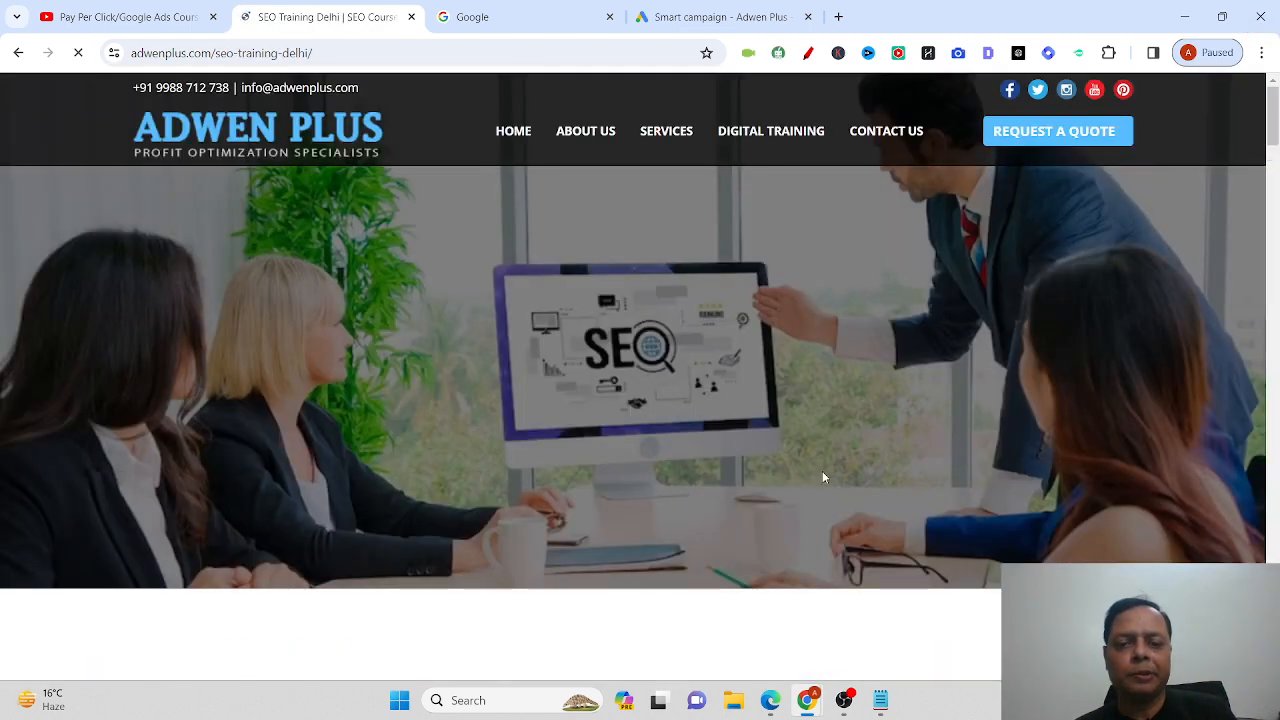
pyautogui.scroll(-3, 823, 474)
pyautogui.scroll(-10, 823, 475)
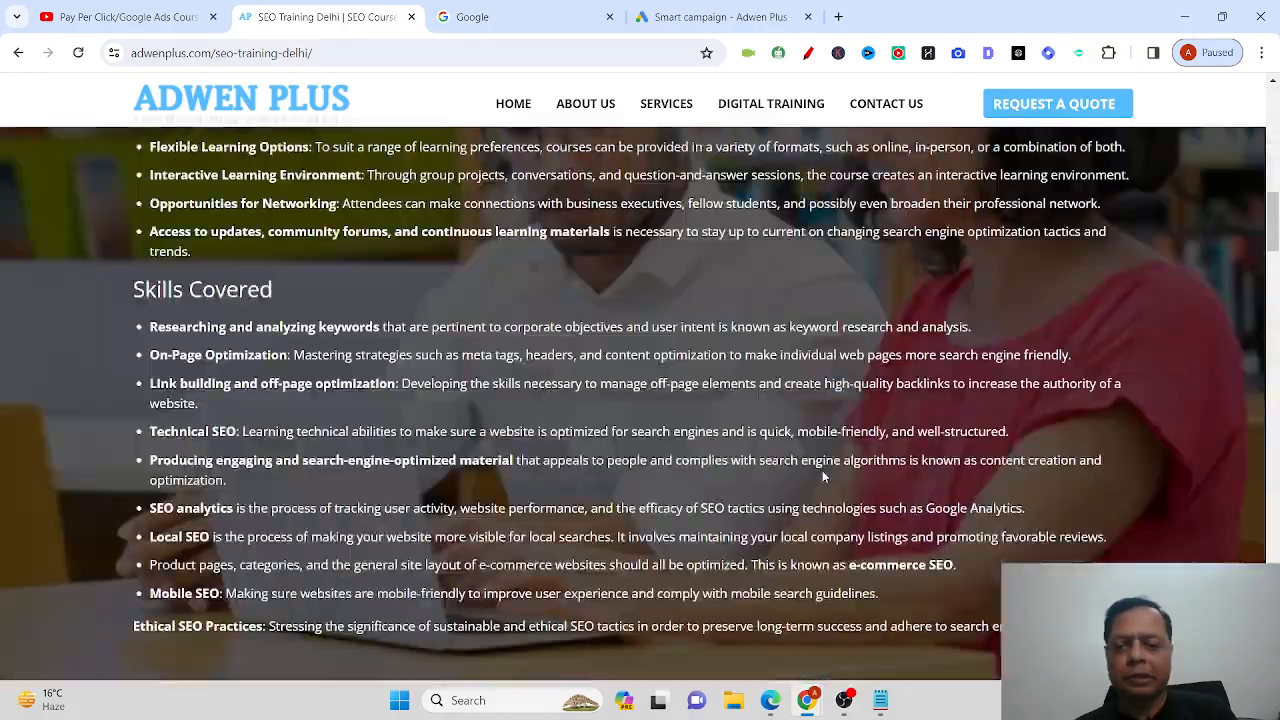
pyautogui.scroll(-3, 823, 471)
pyautogui.scroll(-8, 823, 471)
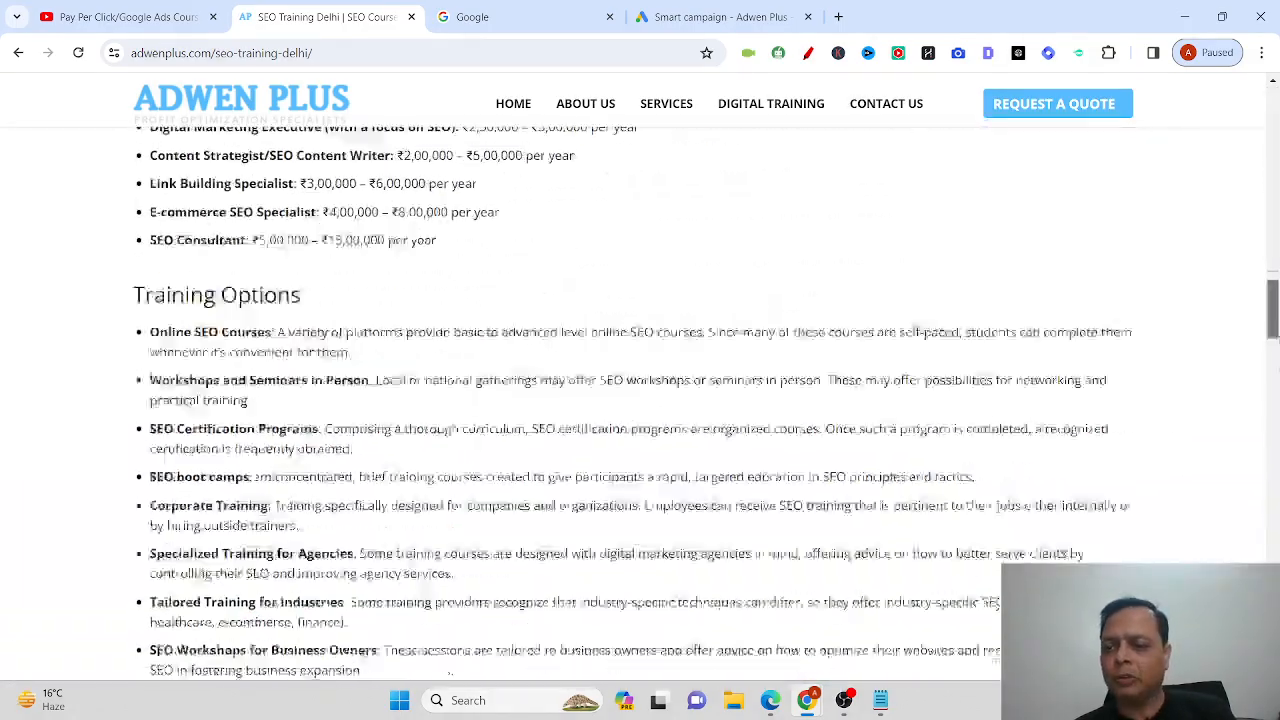
pyautogui.scroll(-15, 634, 404)
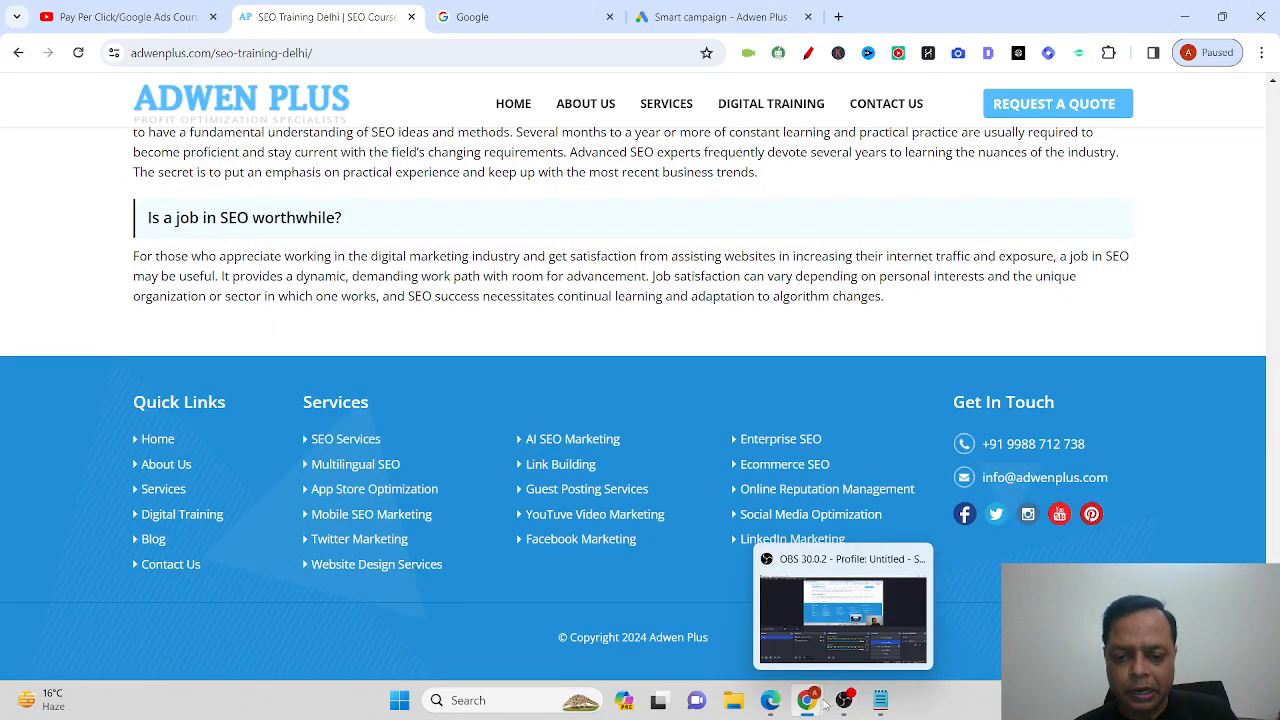
# Switch to the incognito Google Images 'adwen plus seo' results.
pyautogui.moveTo(816, 703)
pyautogui.click(886, 617)
pyautogui.scroll(-3, 728, 598)
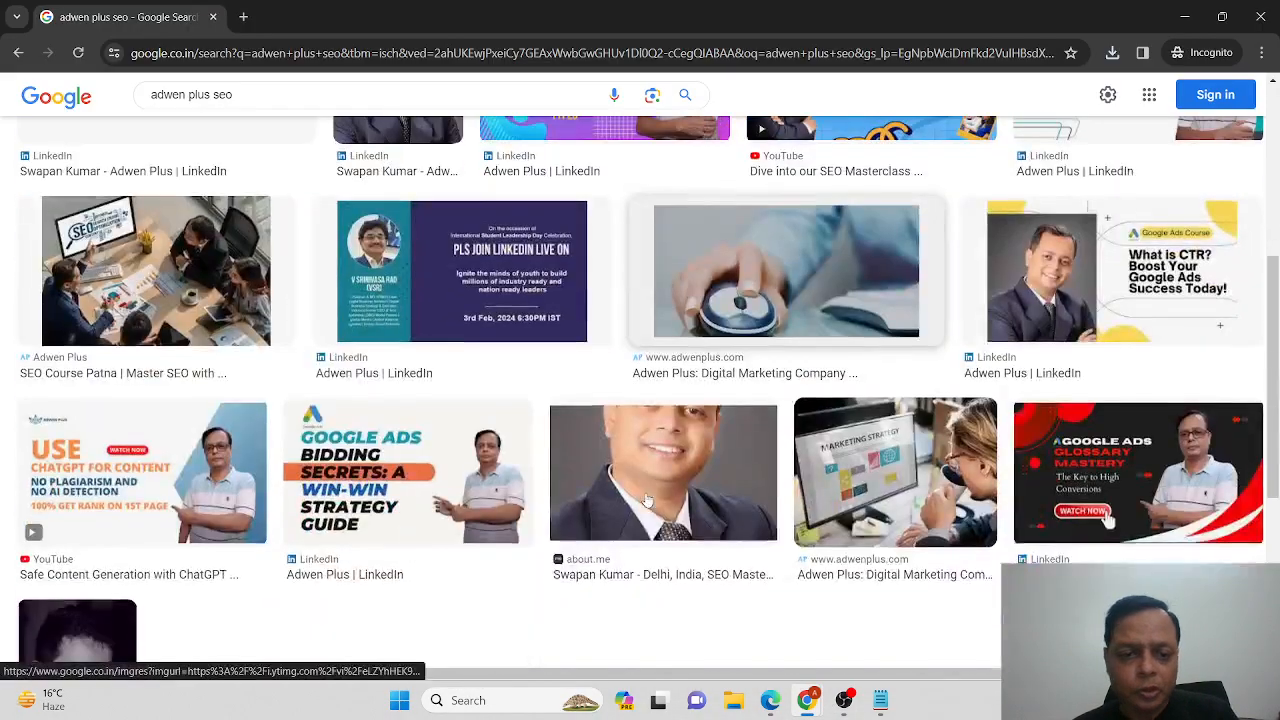
# Filter the 'adwen plus seo' image results to large images and browse them.
pyautogui.scroll(4, 474, 362)
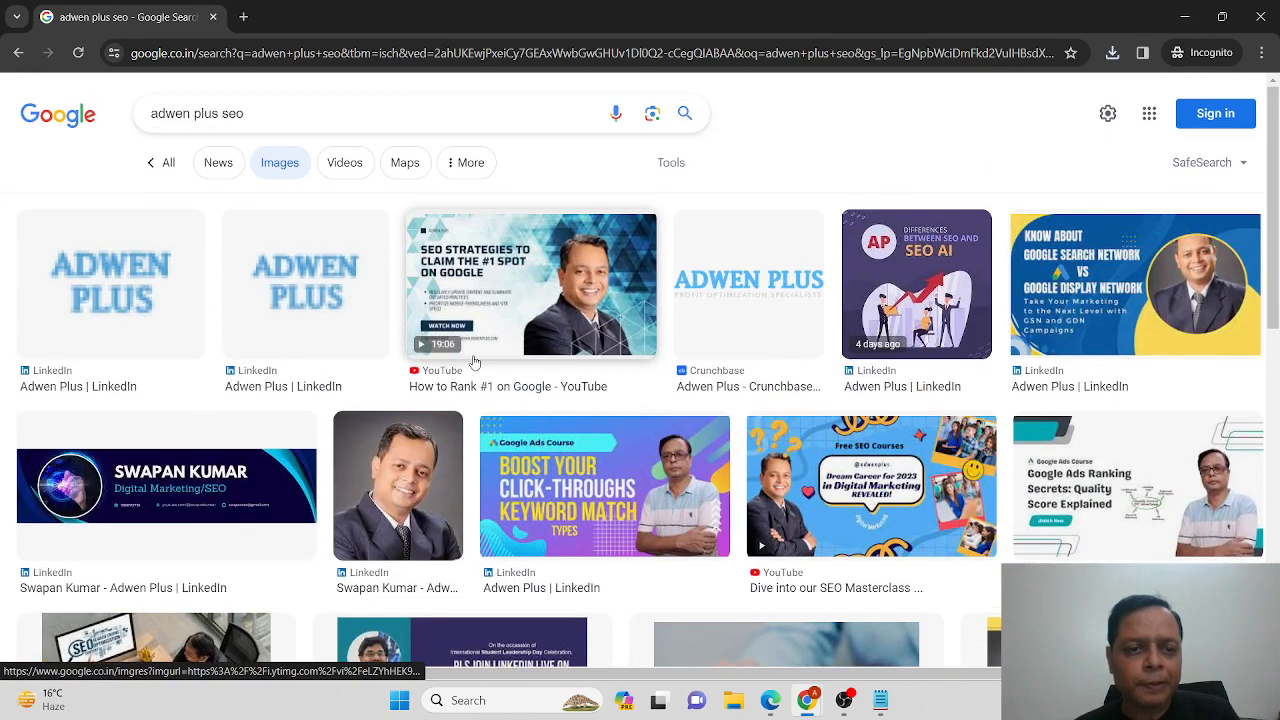
pyautogui.click(669, 163)
pyautogui.click(412, 207)
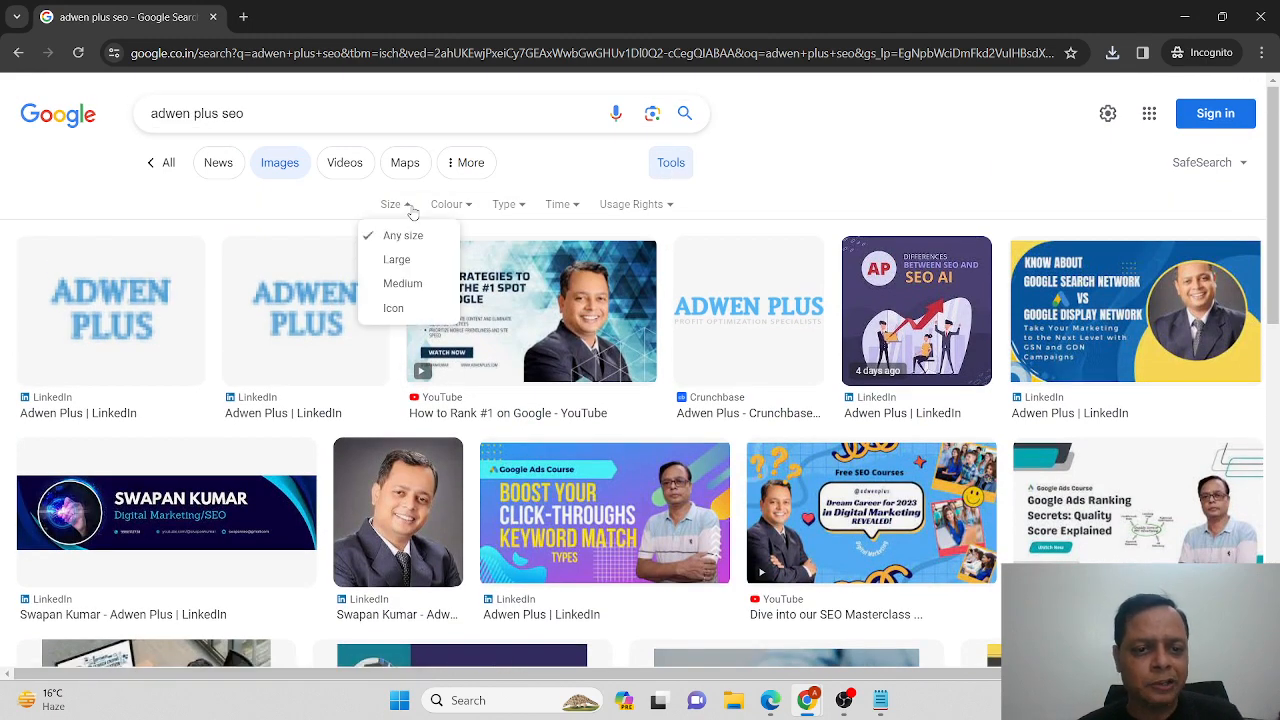
pyautogui.click(418, 261)
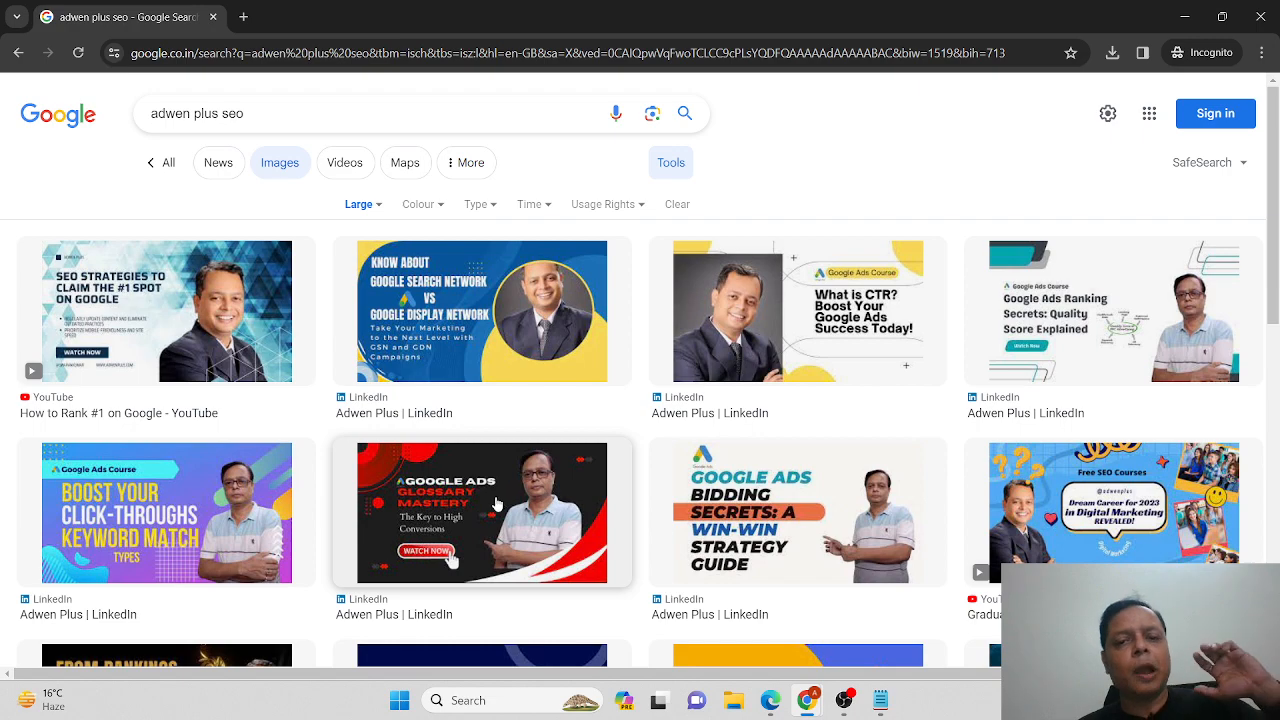
pyautogui.scroll(-3, 497, 505)
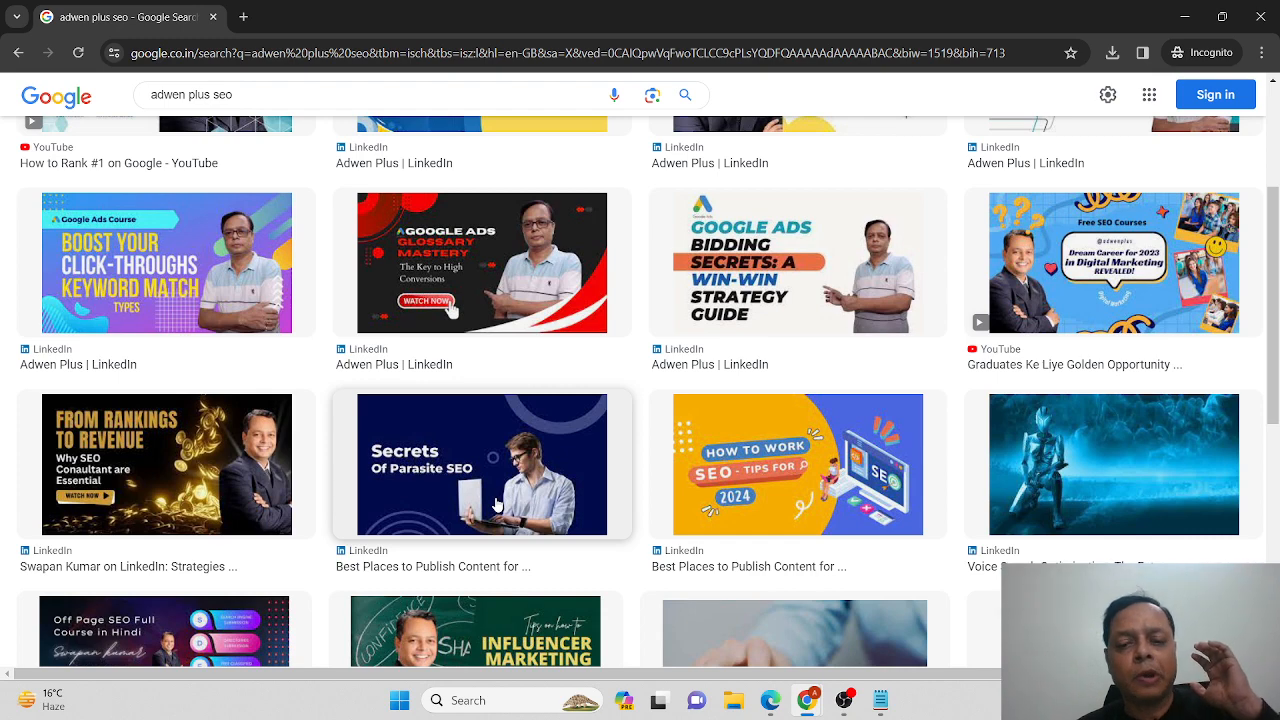
pyautogui.scroll(-2, 497, 505)
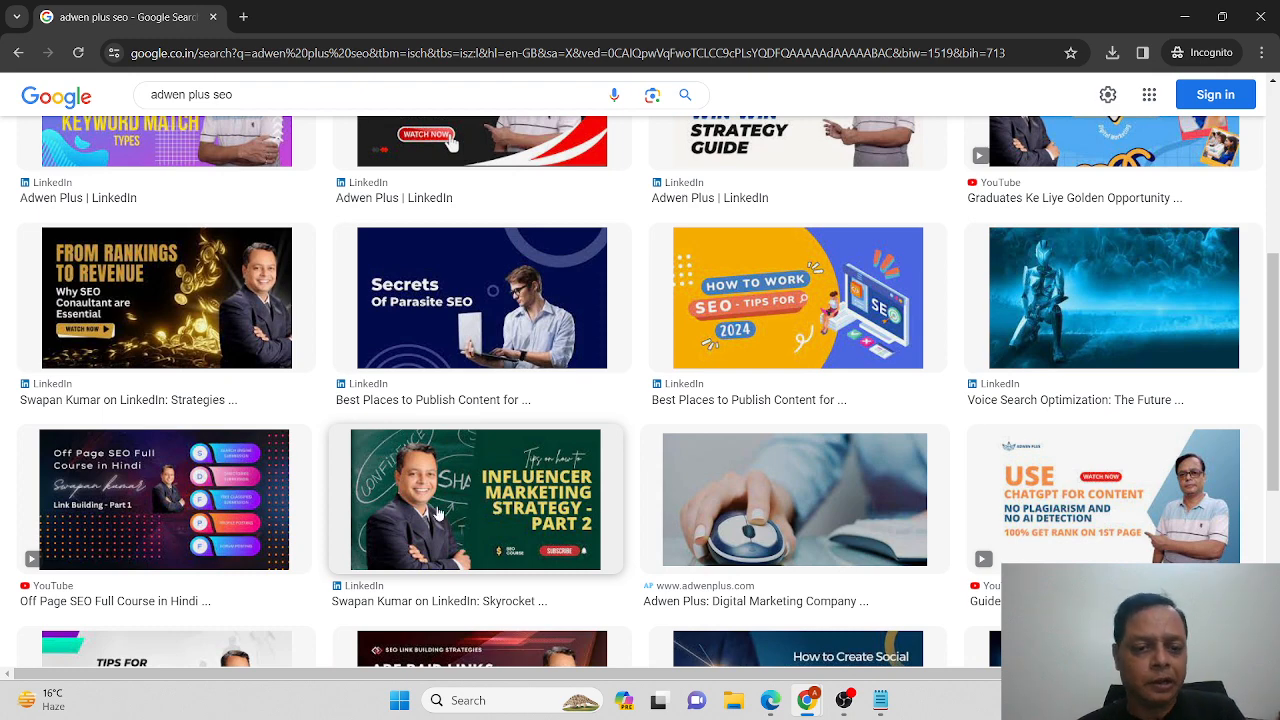
pyautogui.scroll(2, 437, 513)
pyautogui.scroll(2, 437, 513)
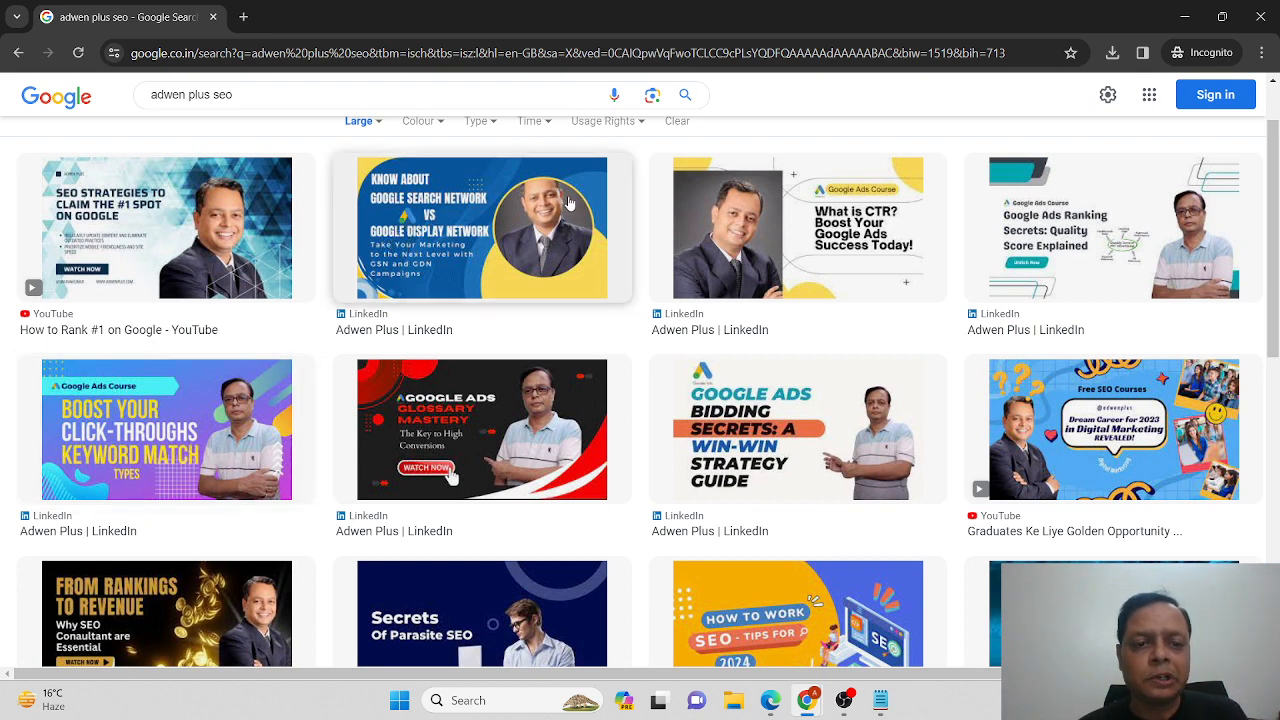
# Save the Know About Google Search Network image to the Desktop as maxresdefault.
pyautogui.click(447, 262)
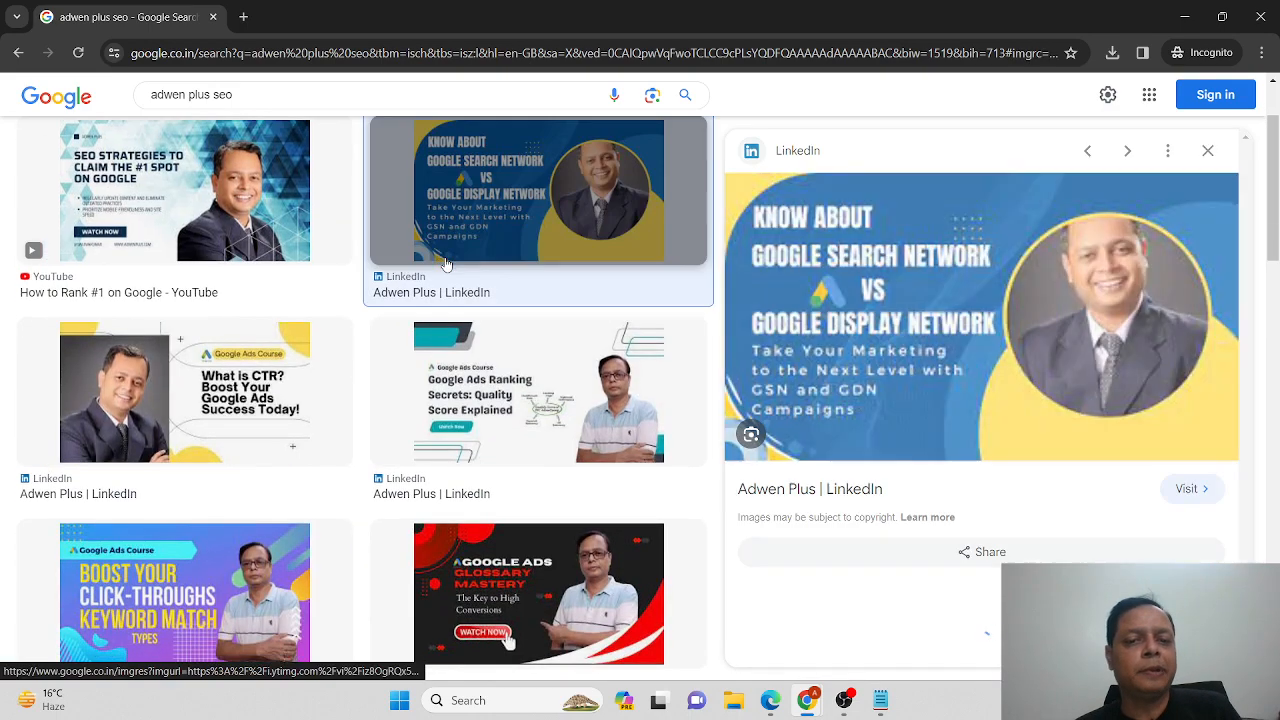
pyautogui.rightClick(960, 320)
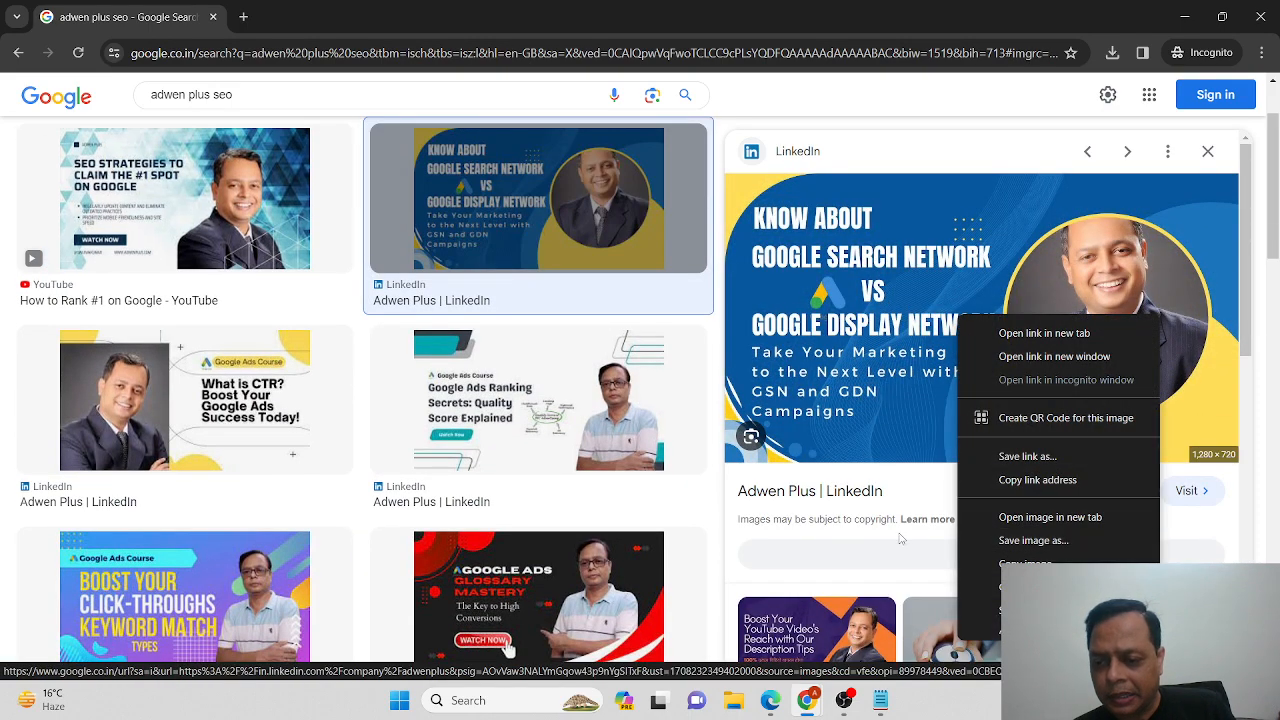
pyautogui.click(714, 521)
pyautogui.rightClick(961, 298)
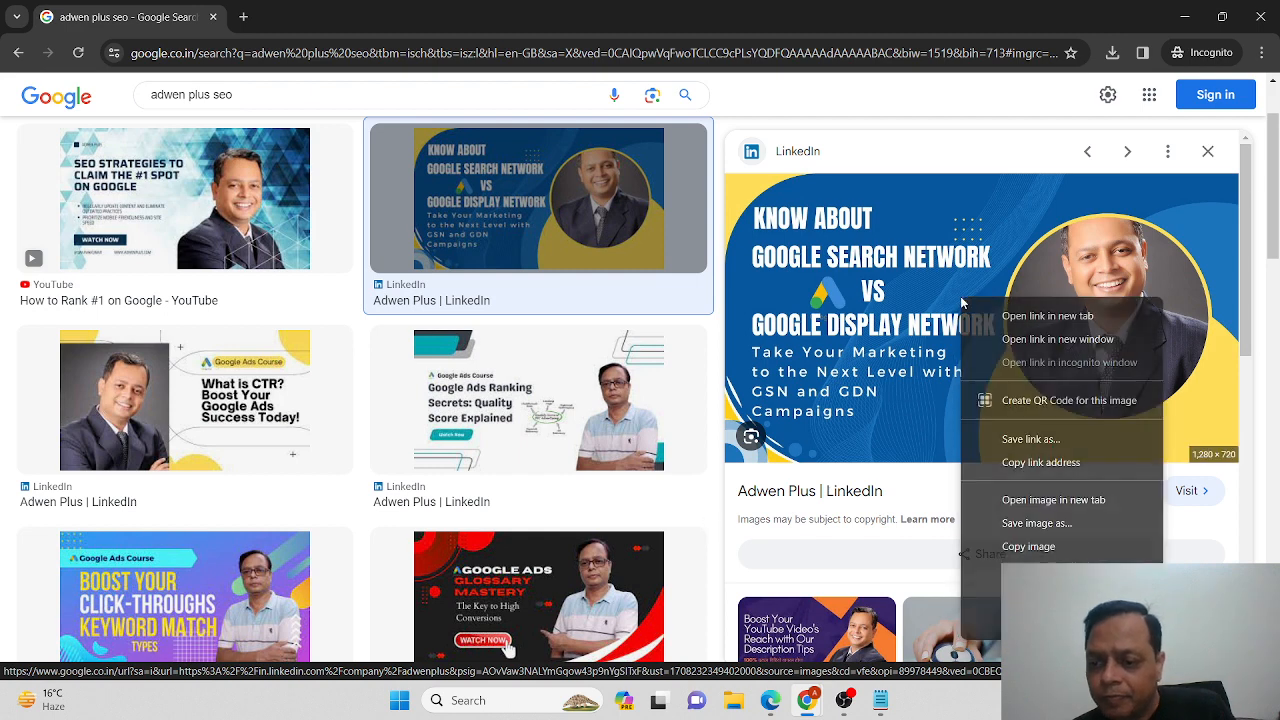
pyautogui.click(1060, 543)
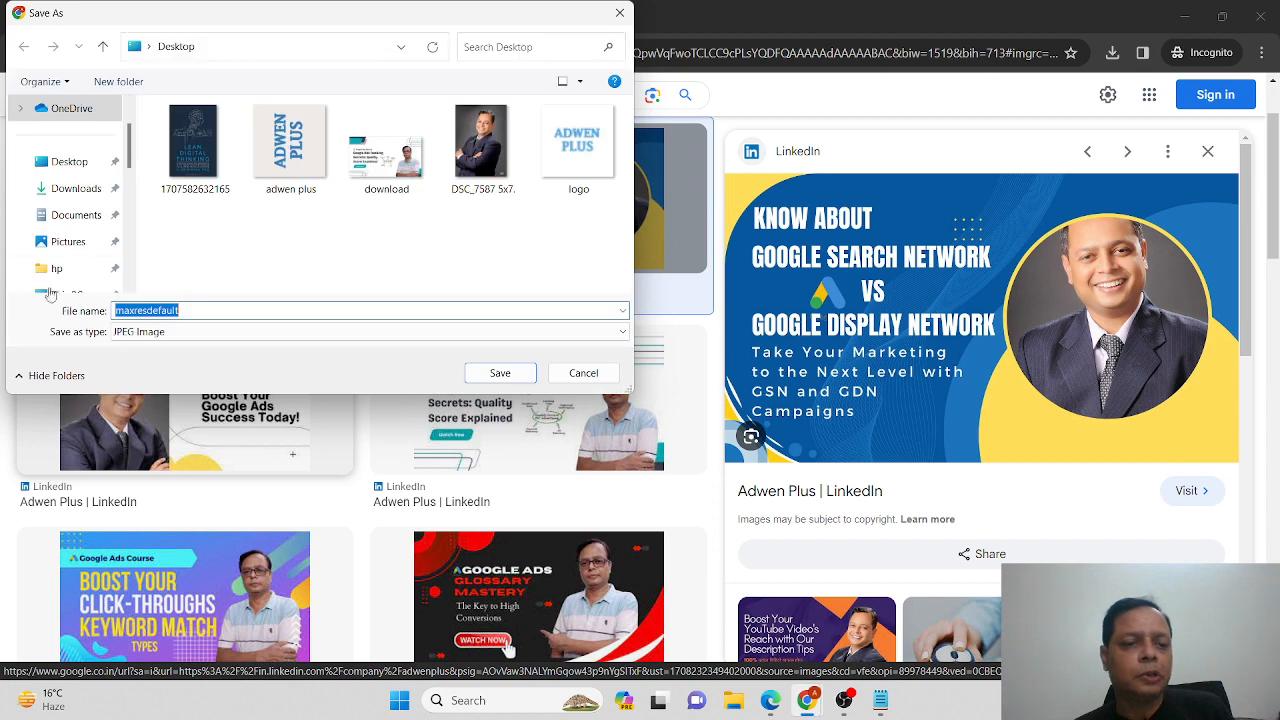
pyautogui.click(498, 374)
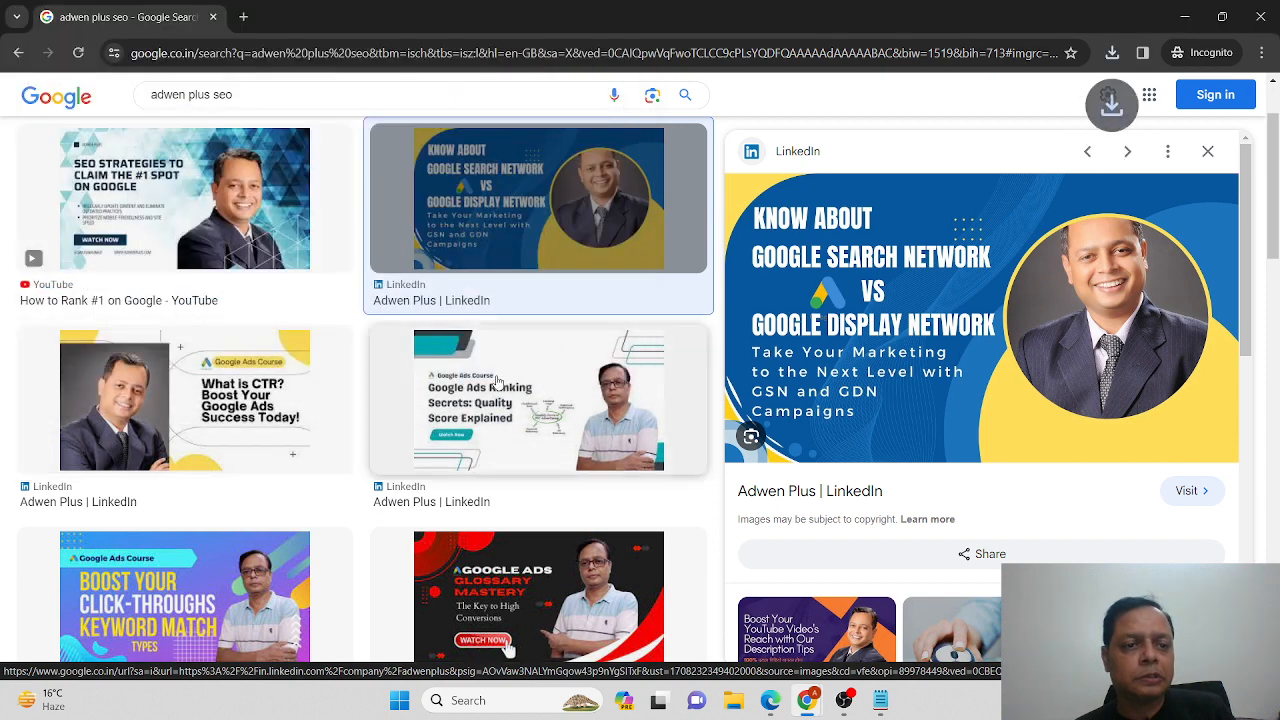
pyautogui.hotkey('alt', 'Tab')
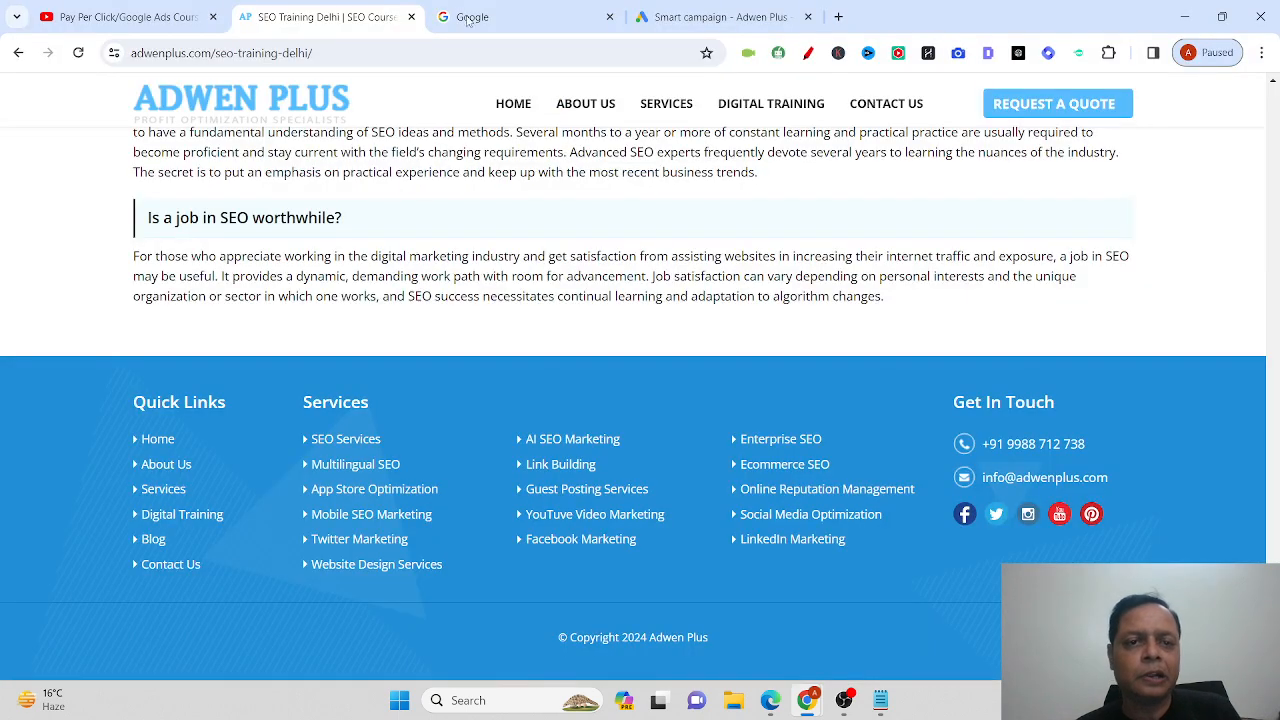
pyautogui.click(622, 22)
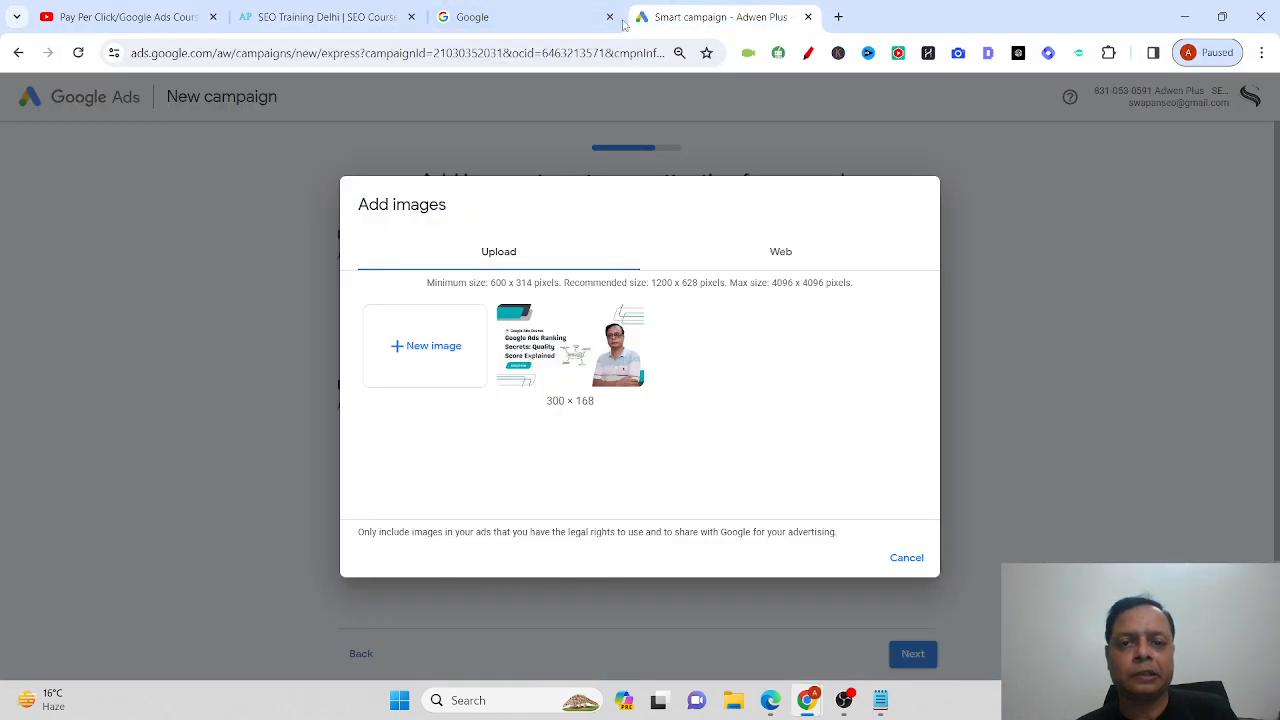
# Upload maxresdefault, shift the square crop left, add both landscape and square versions, and continue.
pyautogui.click(446, 347)
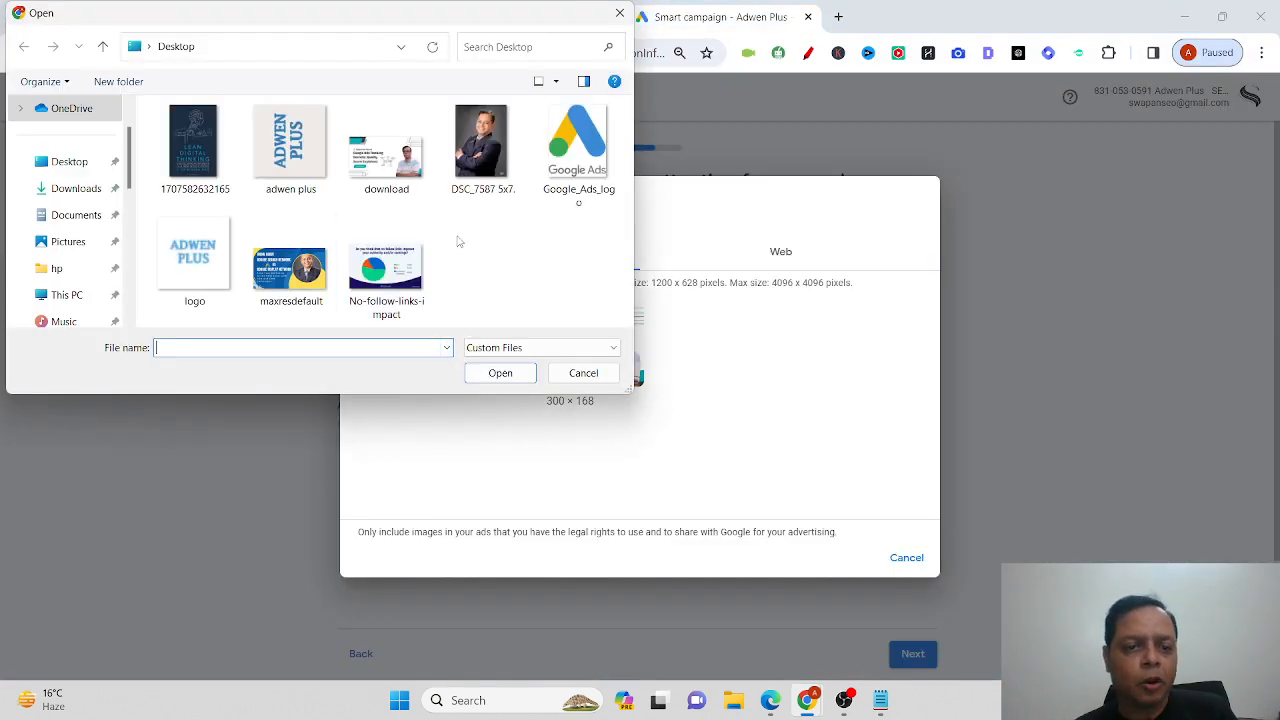
pyautogui.doubleClick(296, 298)
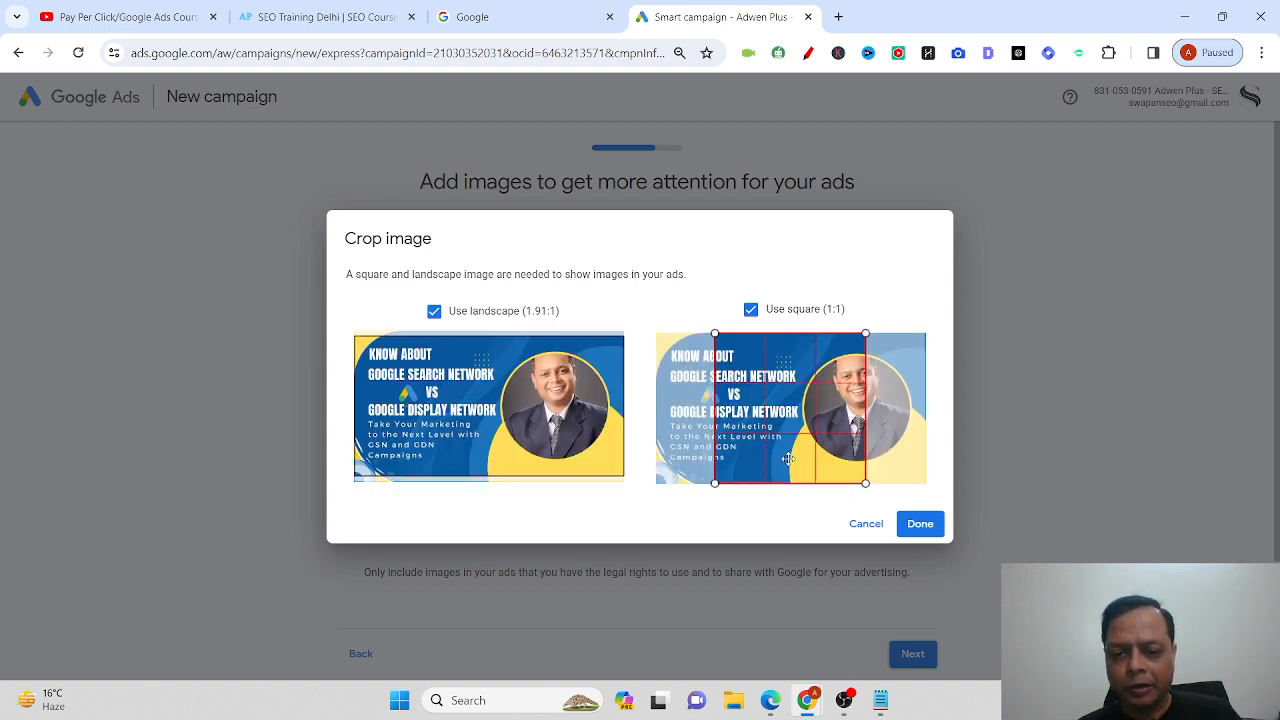
pyautogui.moveTo(785, 457); pyautogui.dragTo(728, 457)
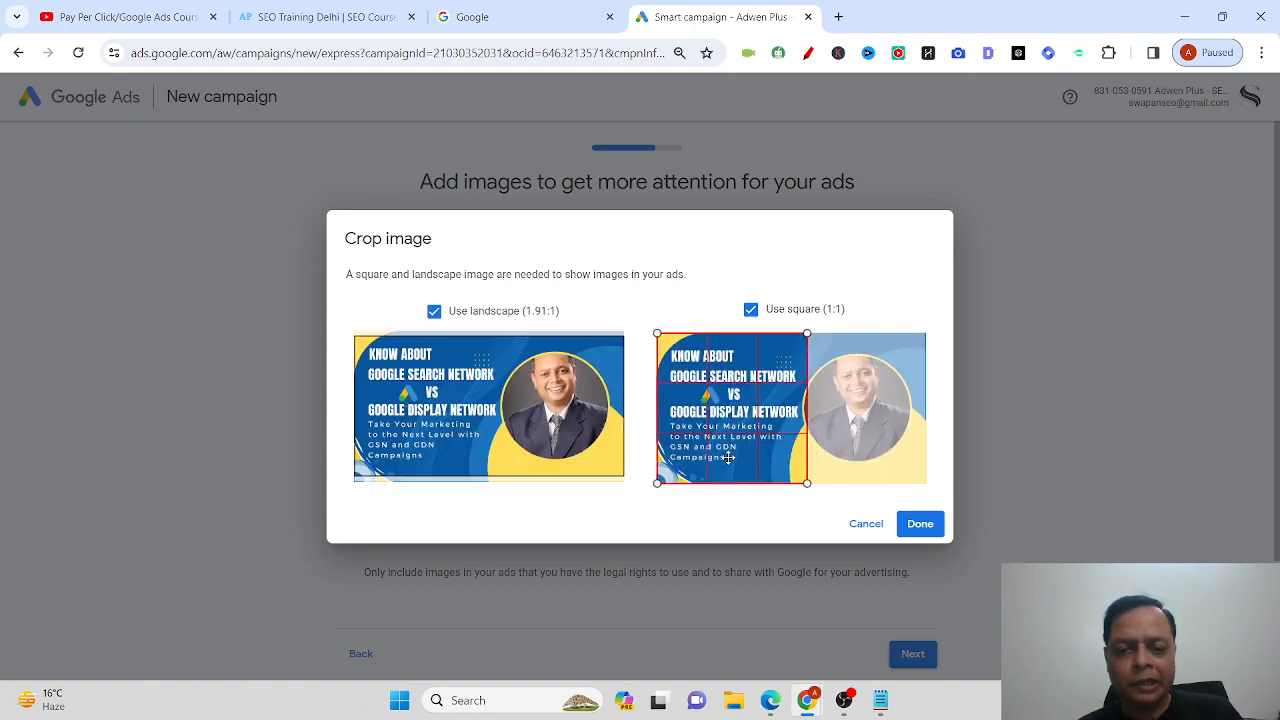
pyautogui.click(920, 522)
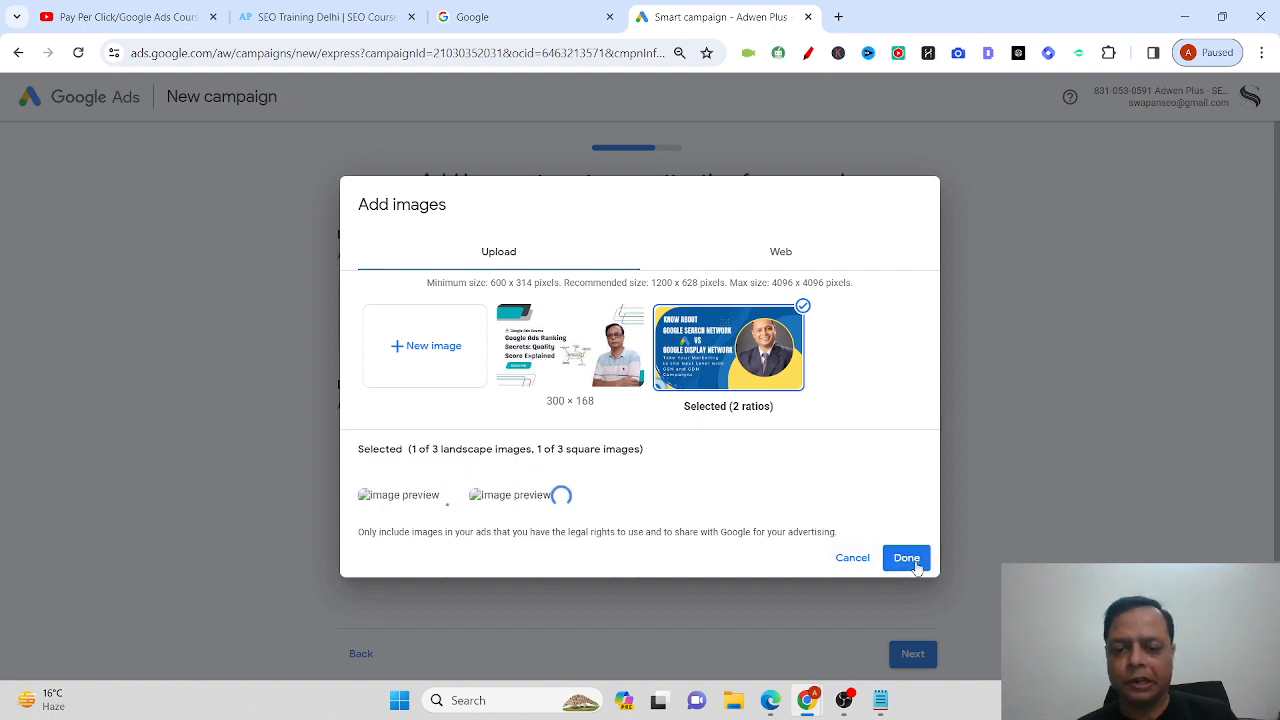
pyautogui.click(910, 562)
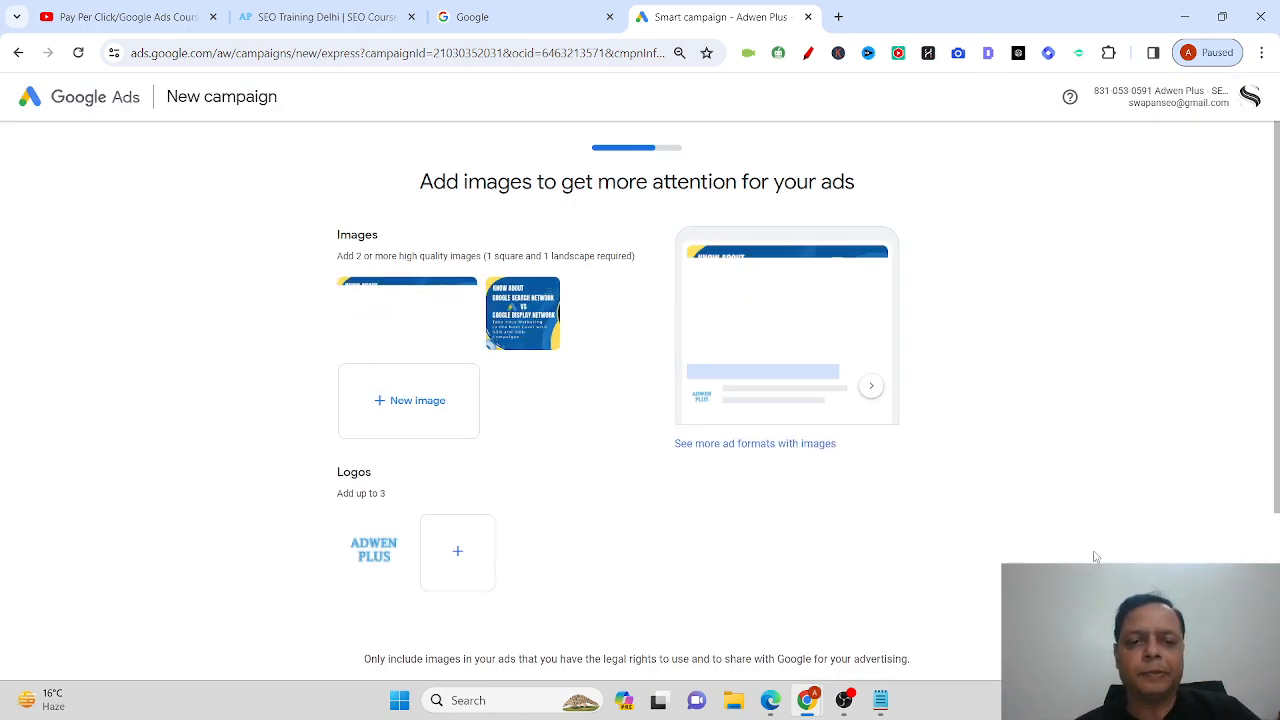
pyautogui.scroll(-2, 1040, 540)
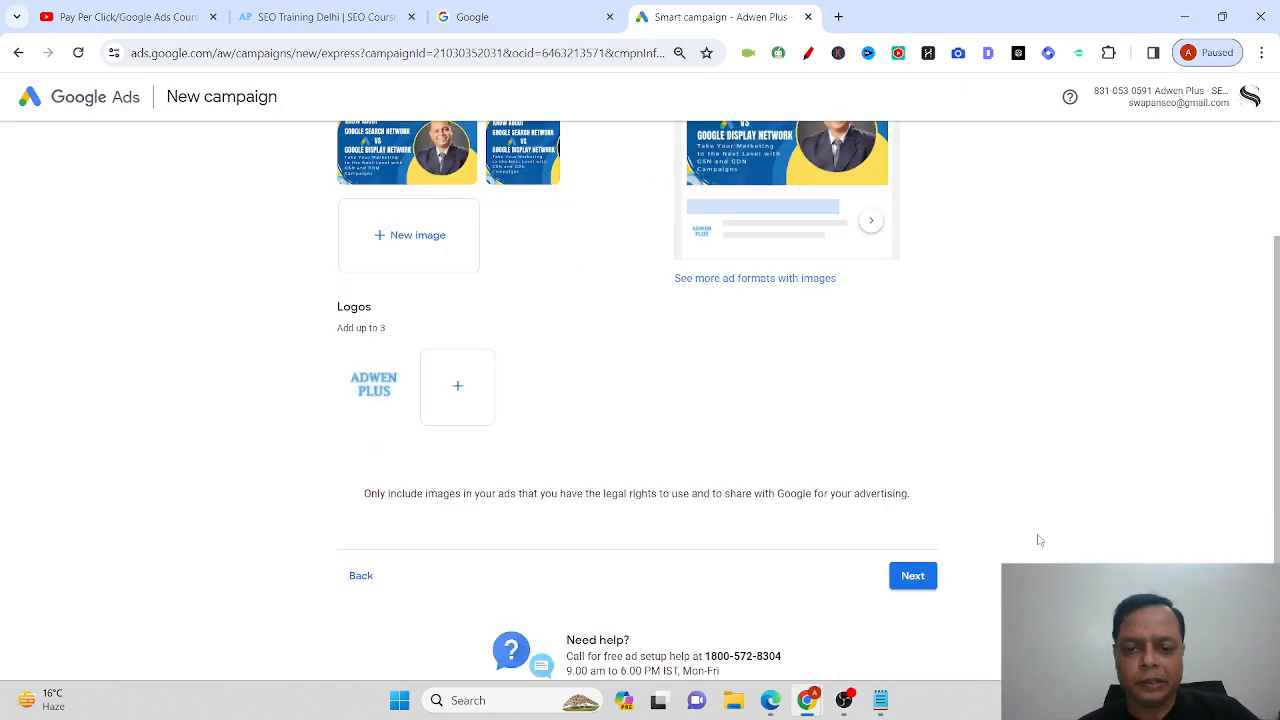
pyautogui.click(918, 575)
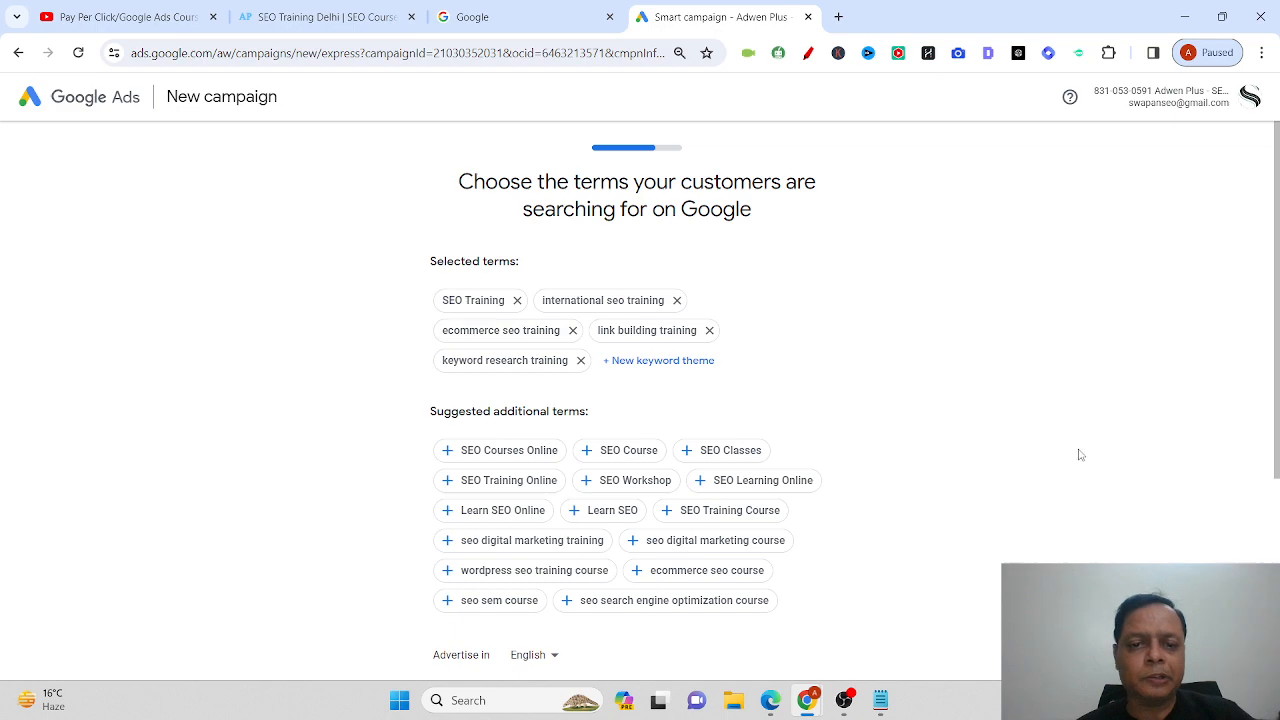
# Add SEO Courses Online, SEO Classes, Learn SEO and Learn SEO Online as keyword themes.
pyautogui.scroll(-2, 1080, 455)
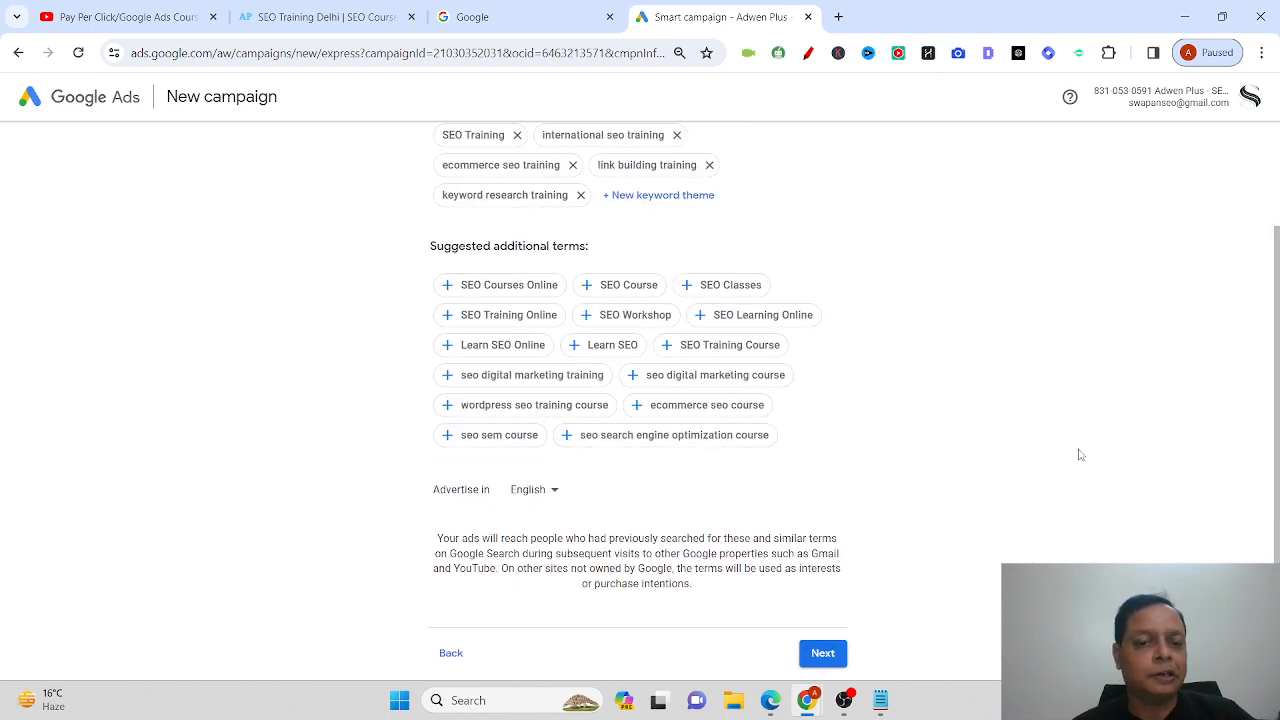
pyautogui.scroll(1, 1188, 440)
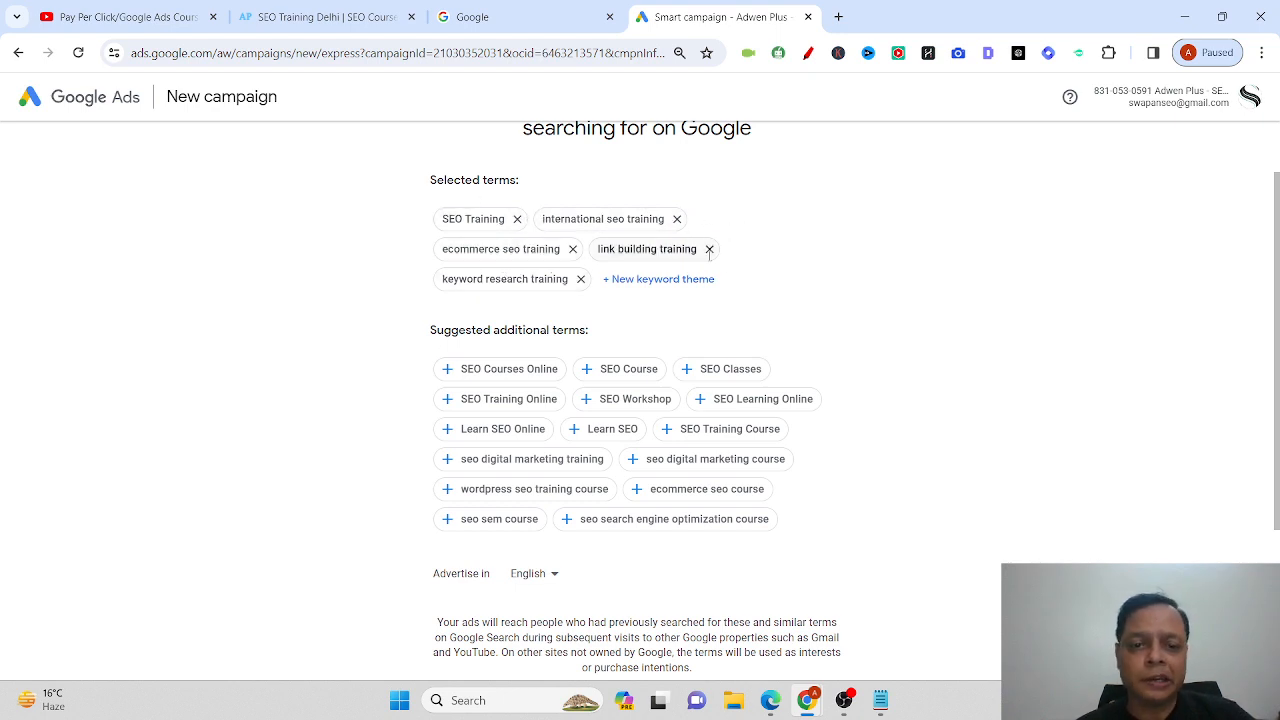
pyautogui.scroll(-1, 960, 383)
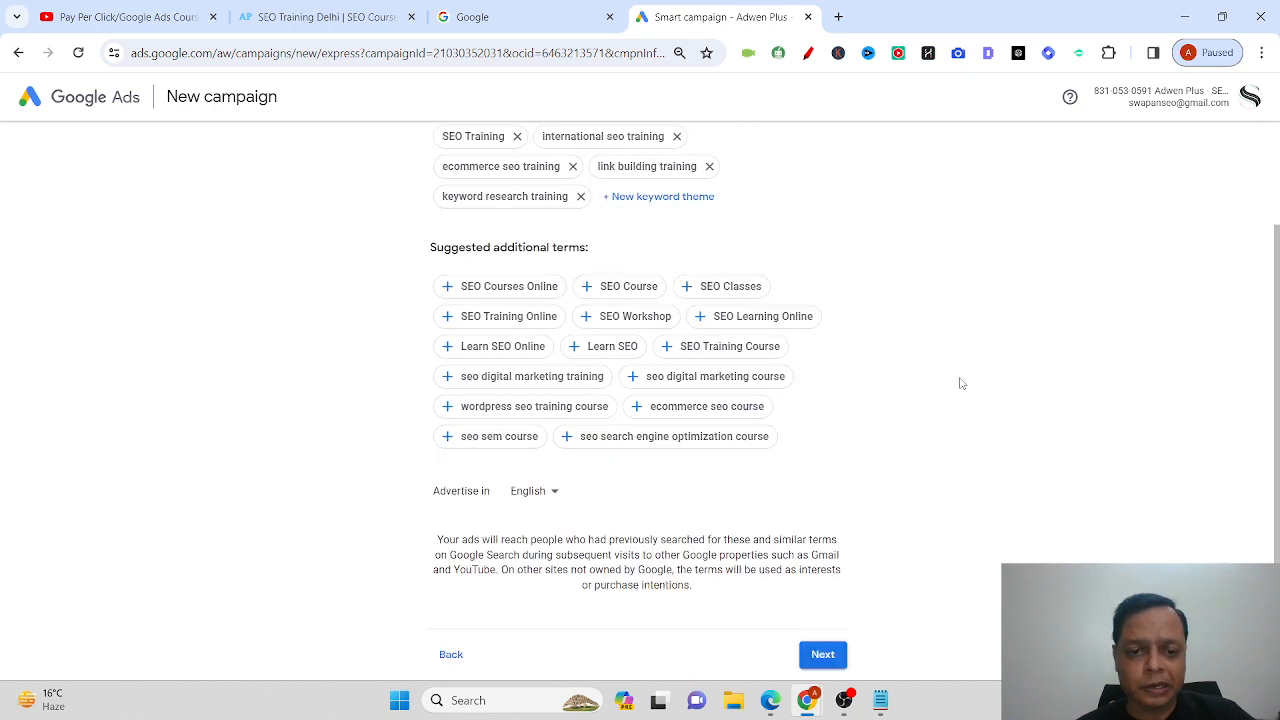
pyautogui.click(505, 287)
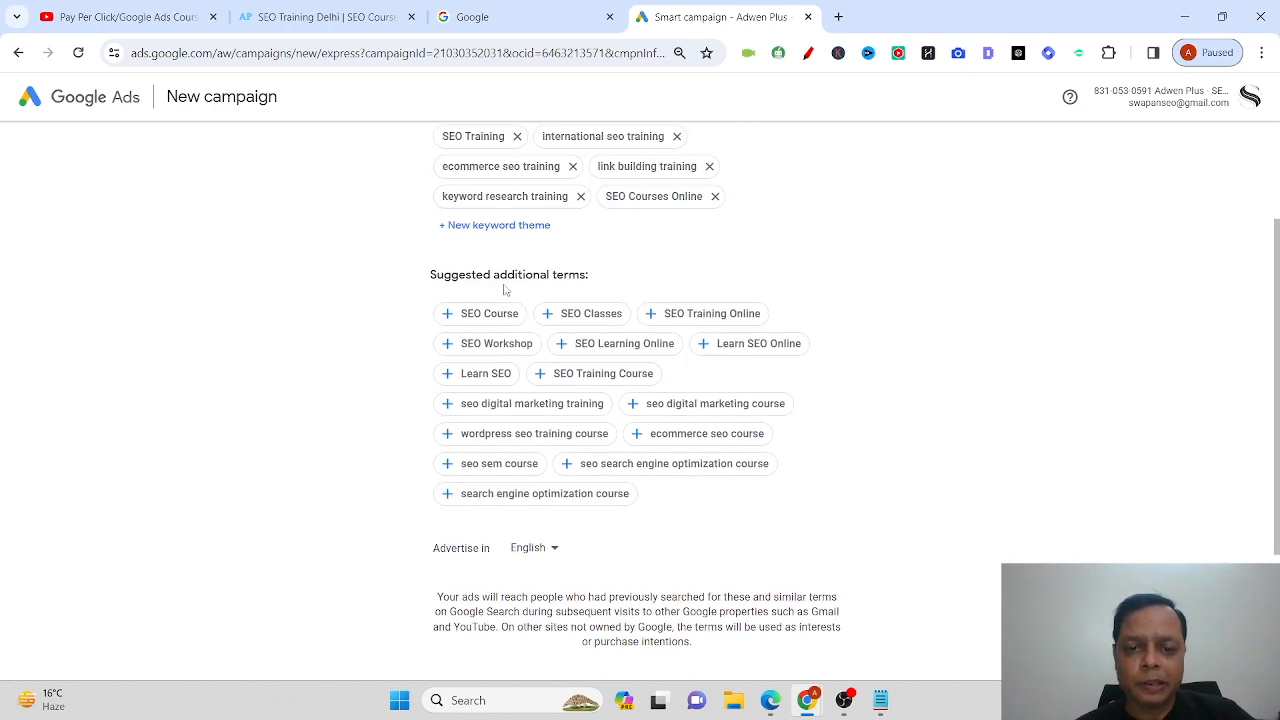
pyautogui.click(600, 314)
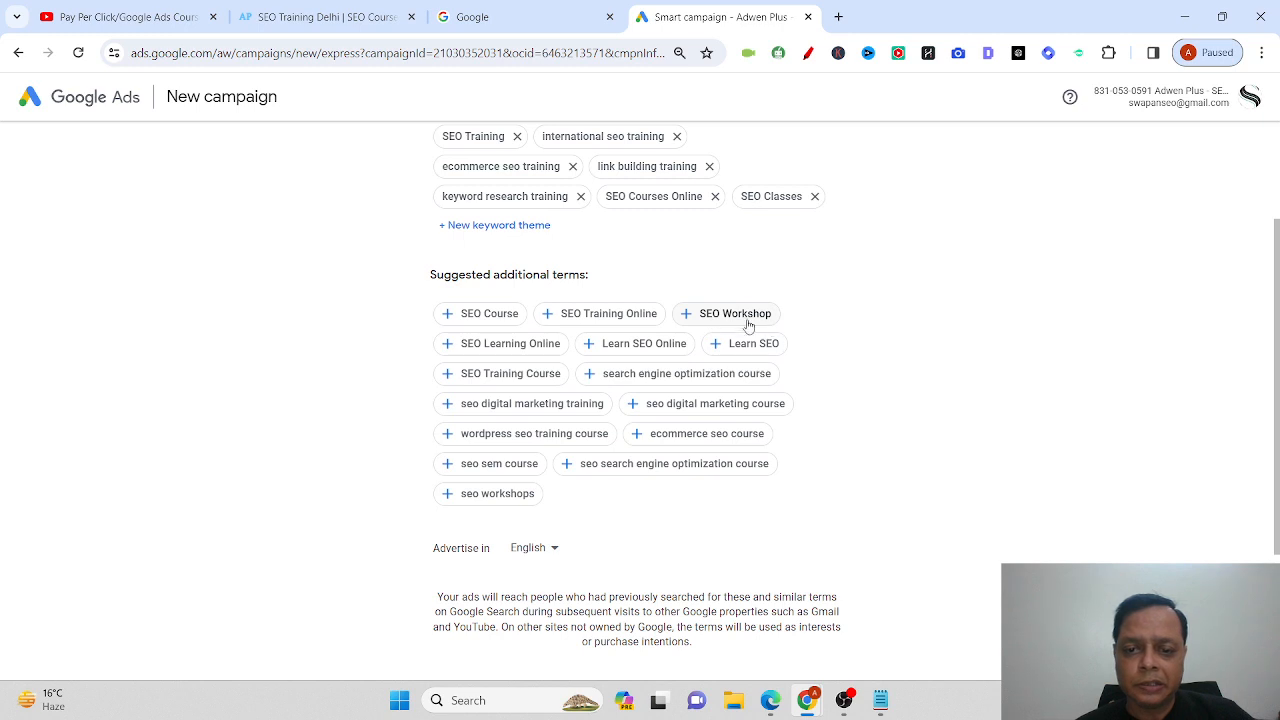
pyautogui.click(760, 344)
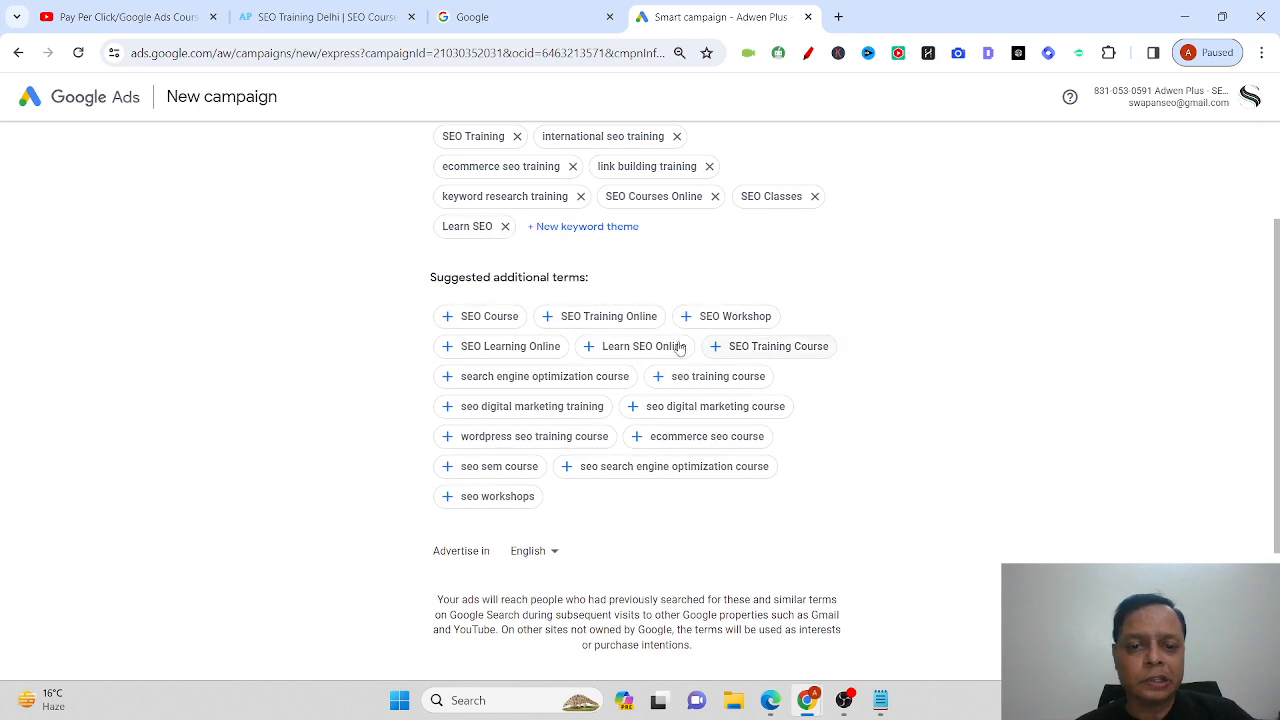
pyautogui.click(642, 346)
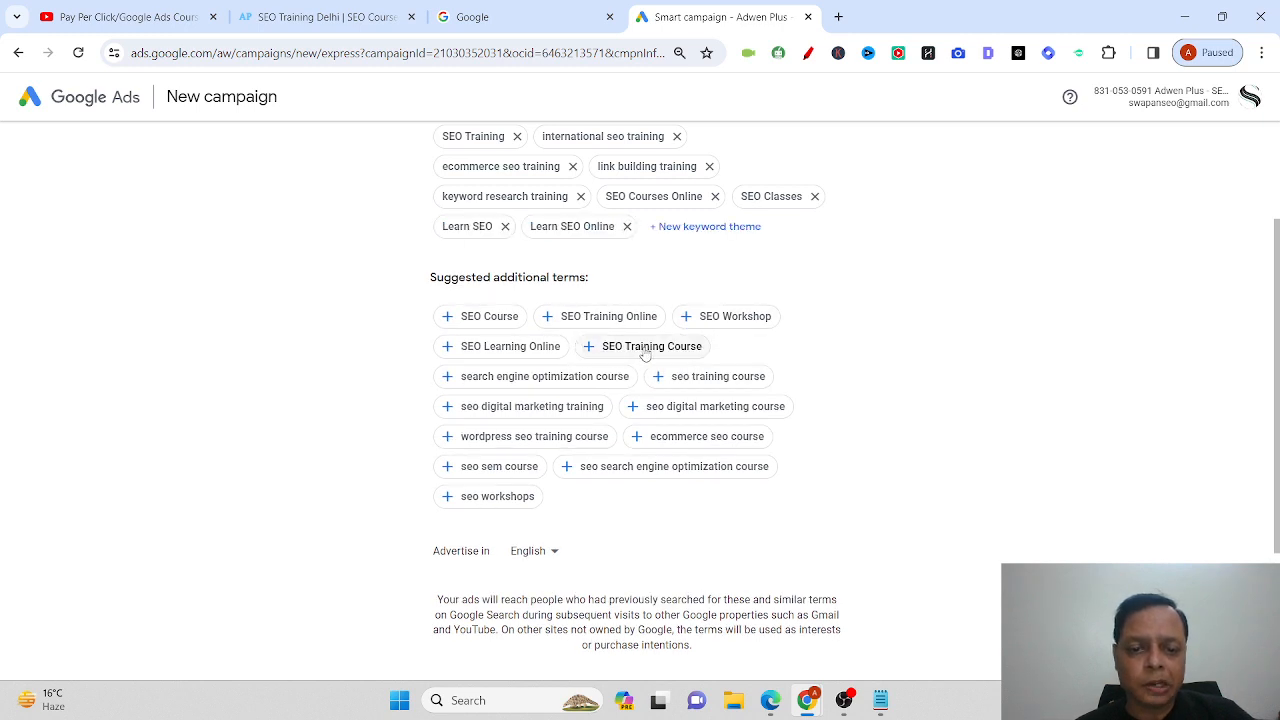
# Add six more SEO training and course themes, including SEO Training Online, and continue.
pyautogui.click(537, 412)
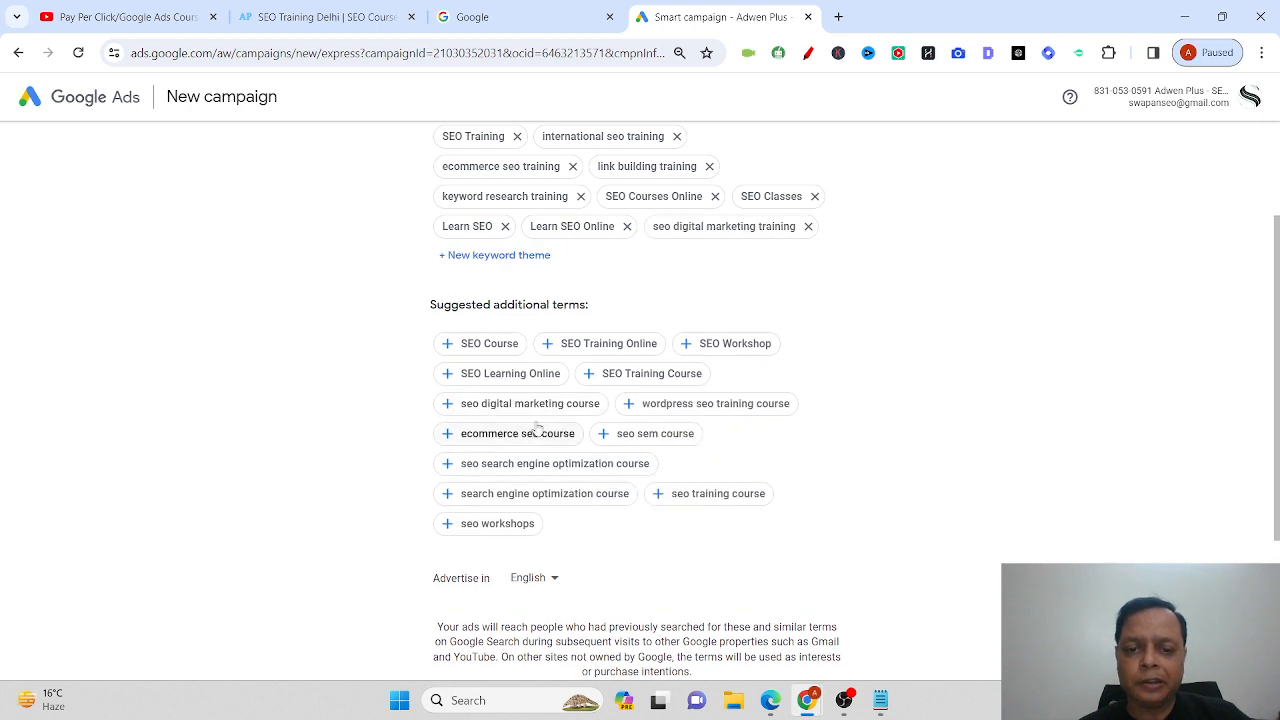
pyautogui.click(700, 405)
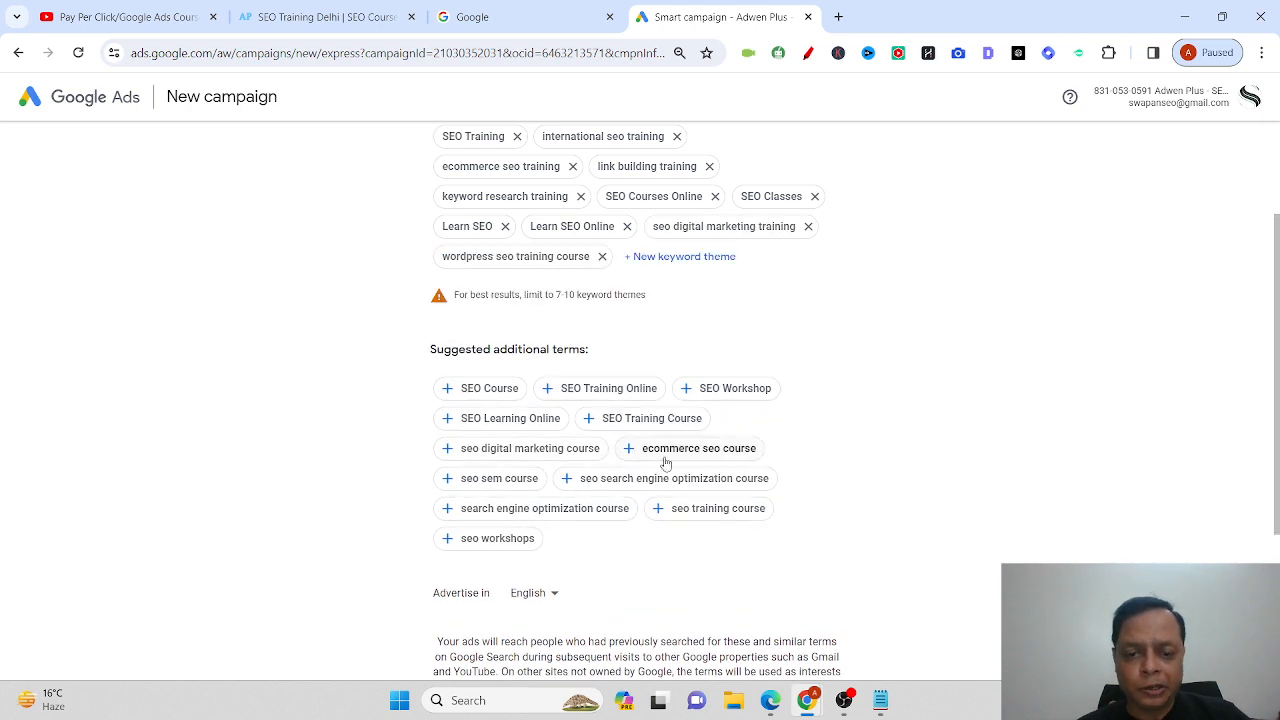
pyautogui.click(555, 455)
pyautogui.click(690, 450)
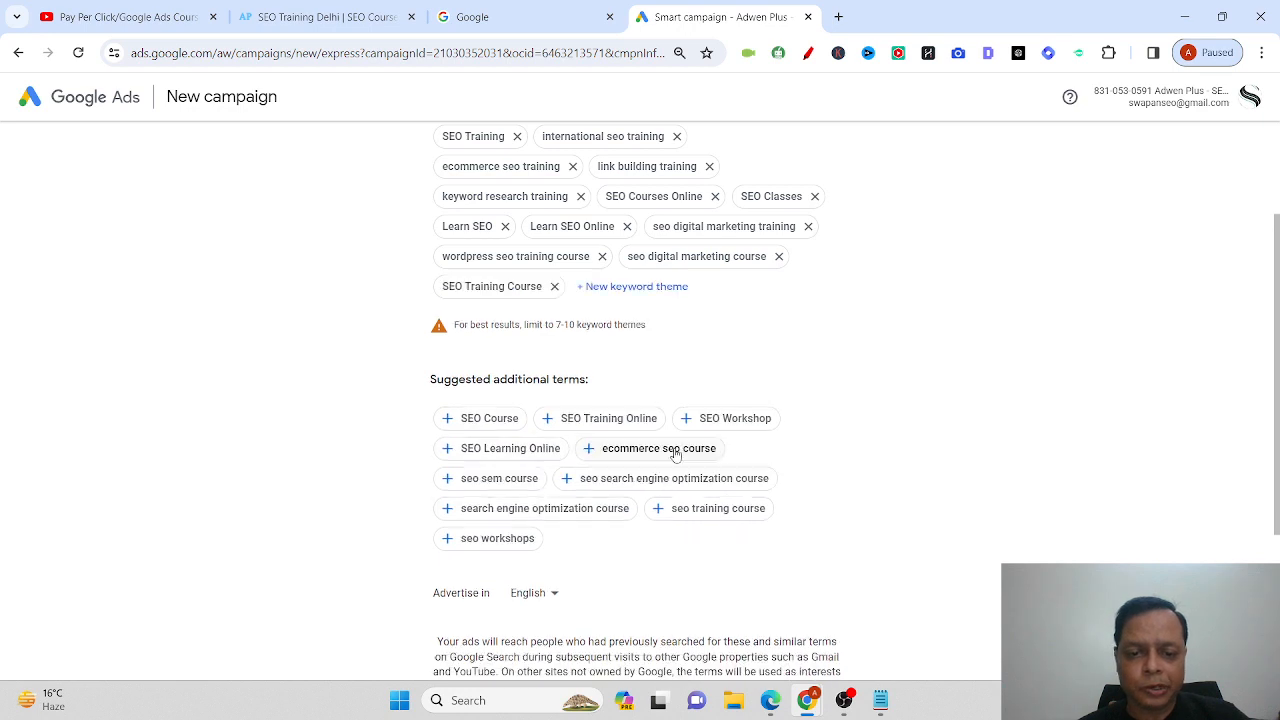
pyautogui.click(551, 457)
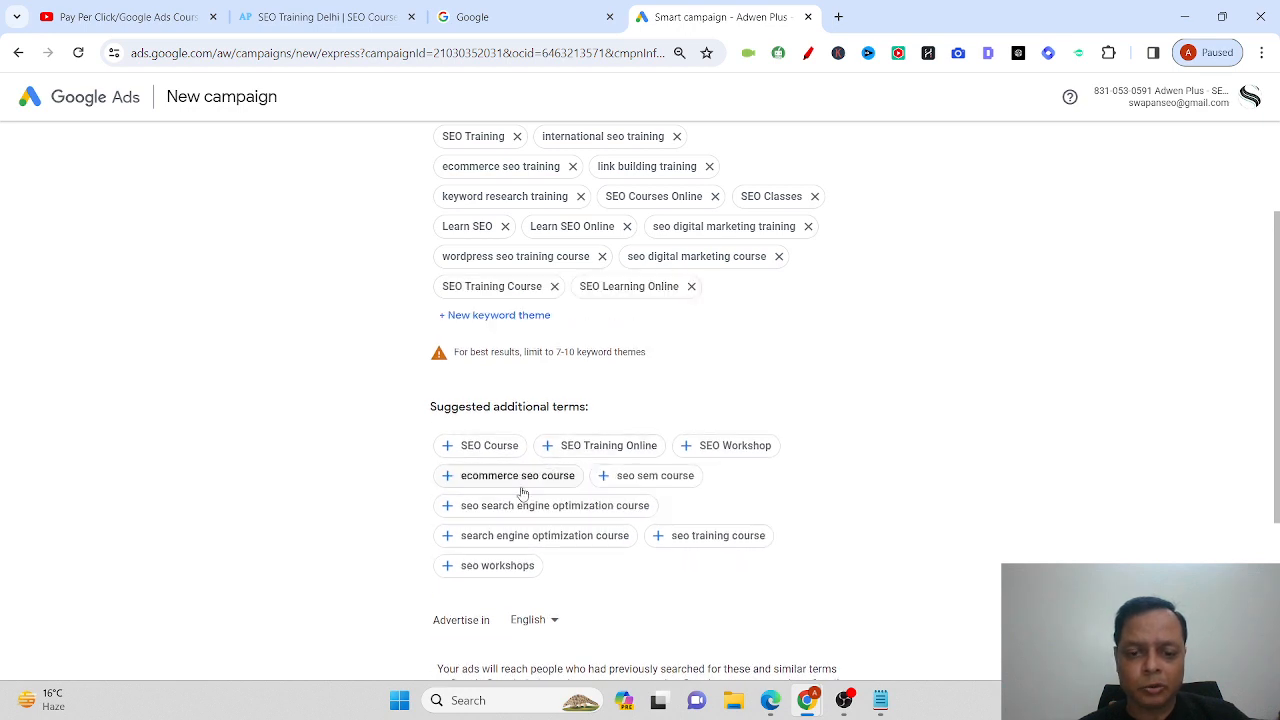
pyautogui.click(597, 450)
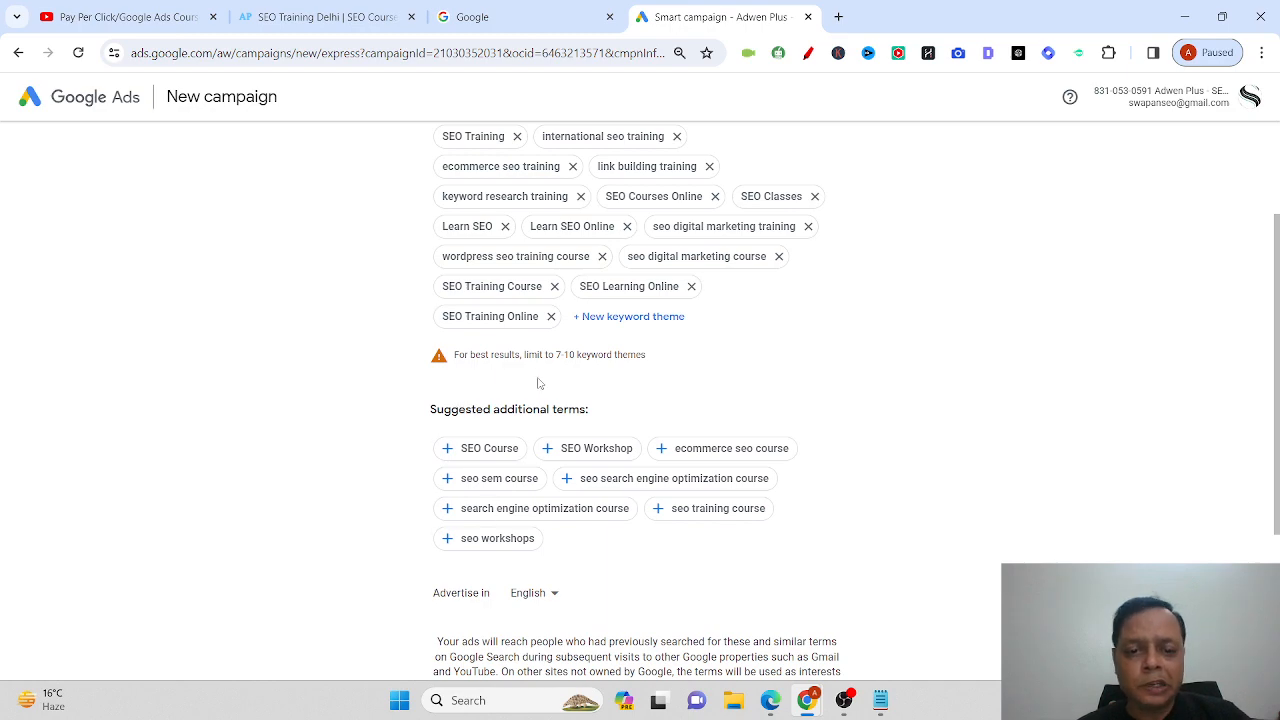
pyautogui.scroll(1, 986, 406)
pyautogui.scroll(-3, 987, 408)
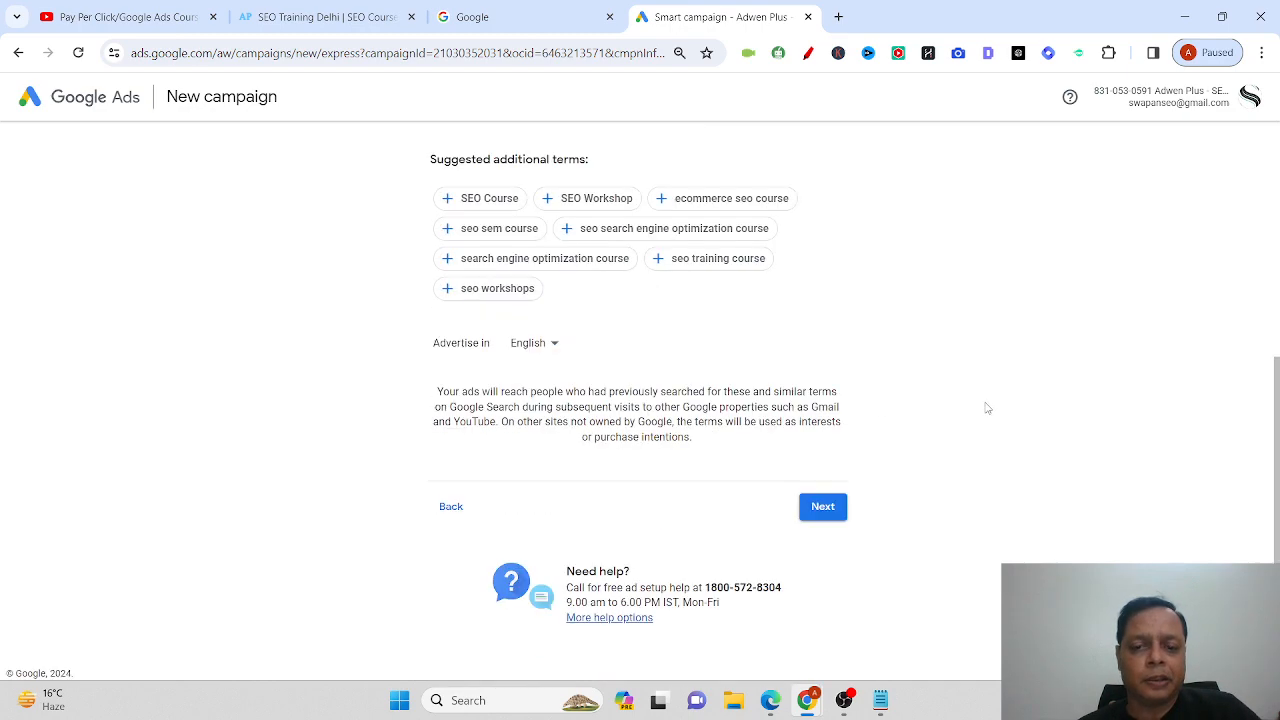
pyautogui.click(826, 515)
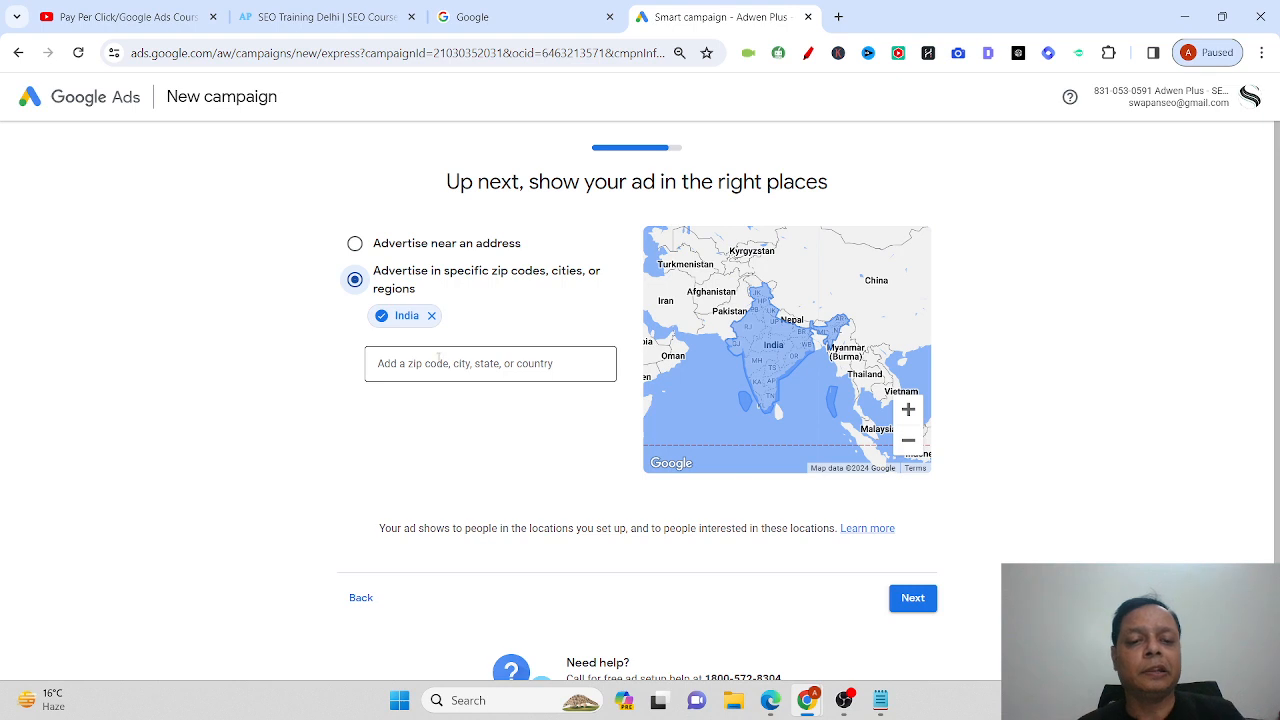
# Add postal code 110092, Delhi as a location alongside India and continue to budget.
pyautogui.click(438, 368)
pyautogui.write('110092')
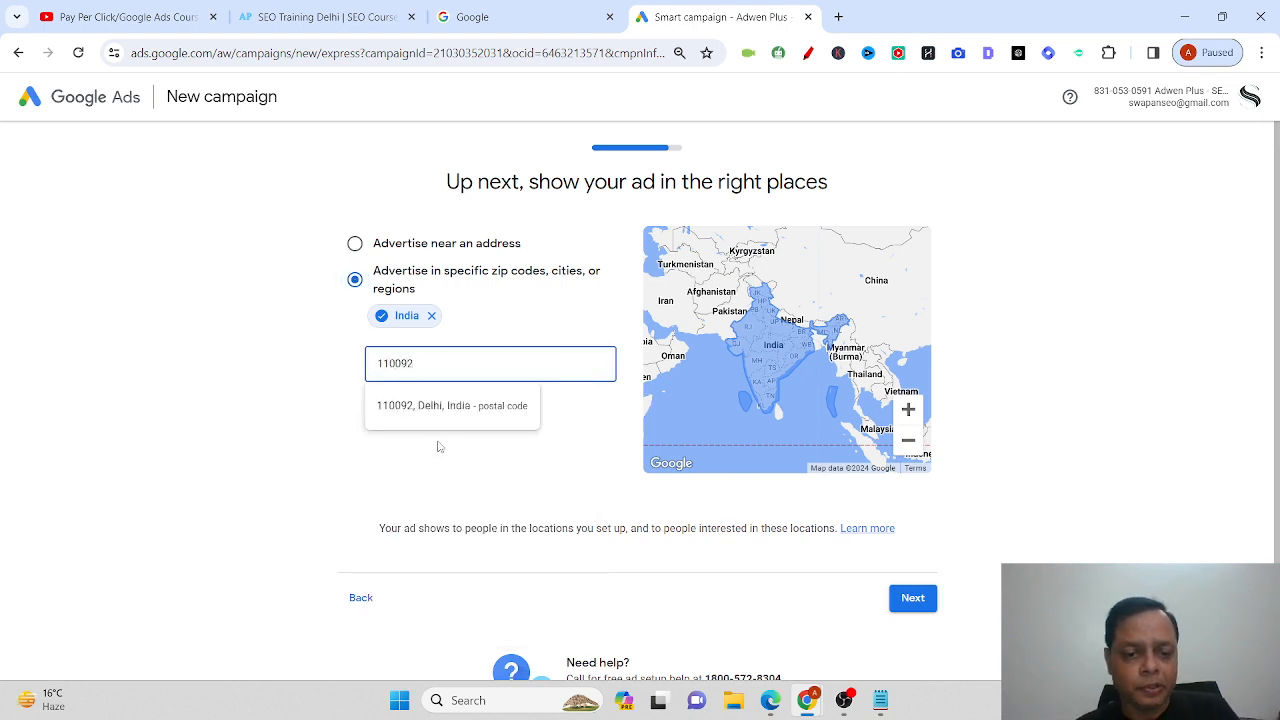
pyautogui.click(449, 408)
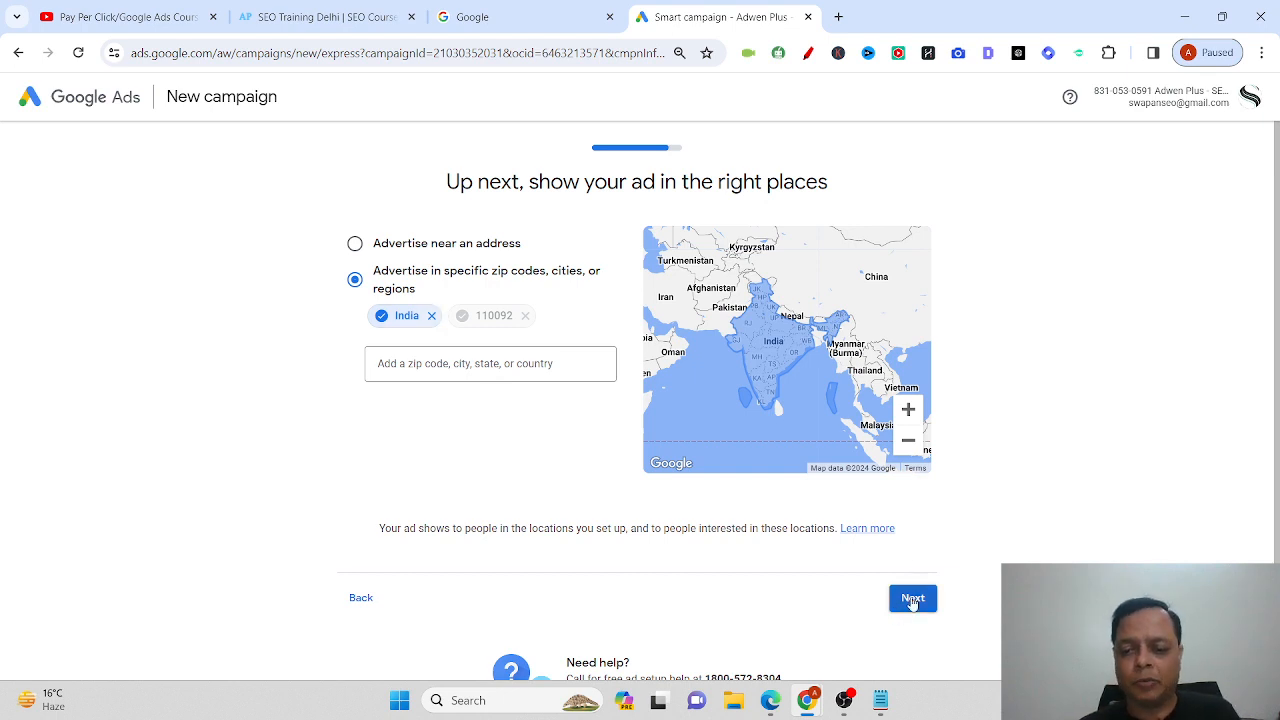
pyautogui.click(913, 598)
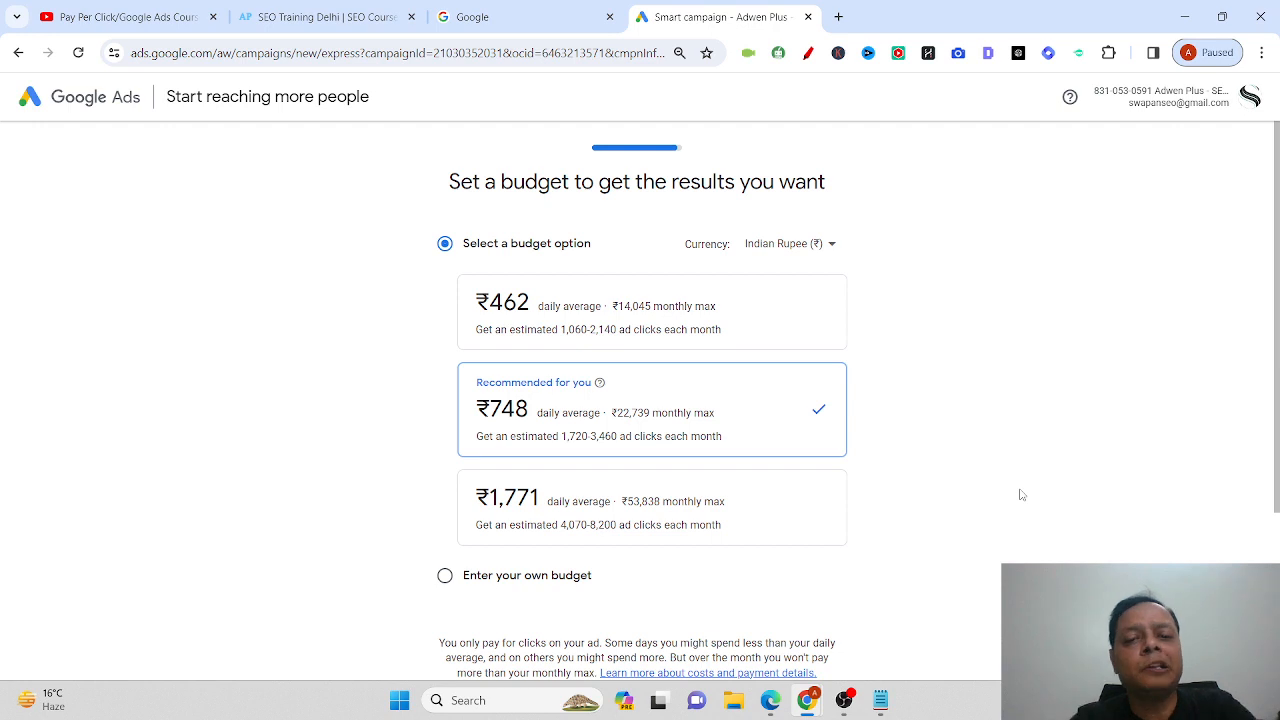
# Enter a custom daily budget of ₹500 and advance to the campaign review.
pyautogui.scroll(-2, 1023, 490)
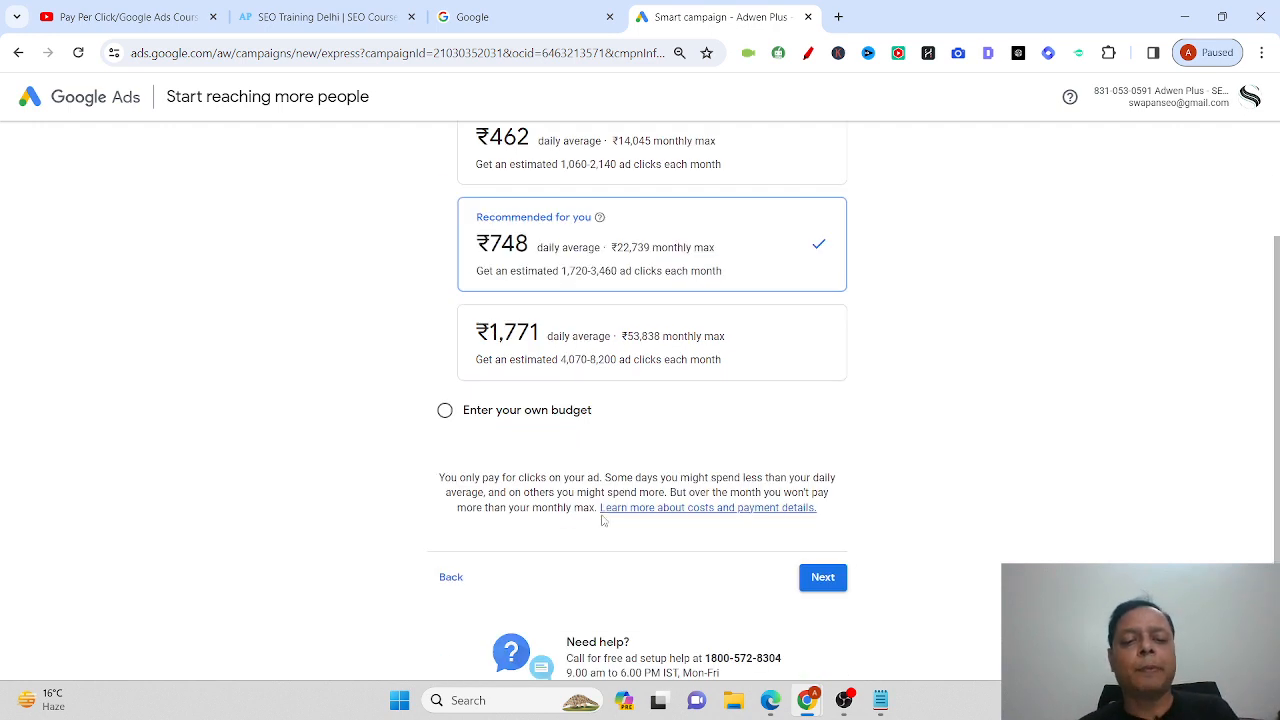
pyautogui.click(444, 410)
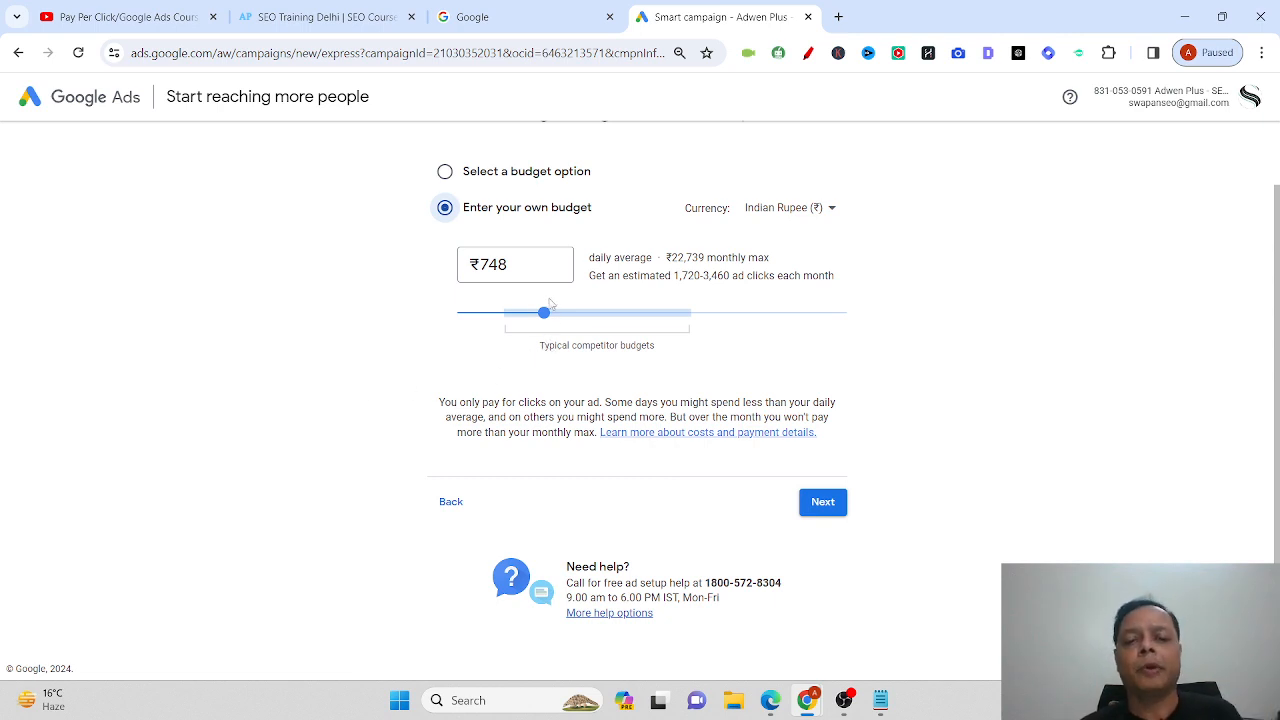
pyautogui.moveTo(545, 312); pyautogui.dragTo(518, 329)
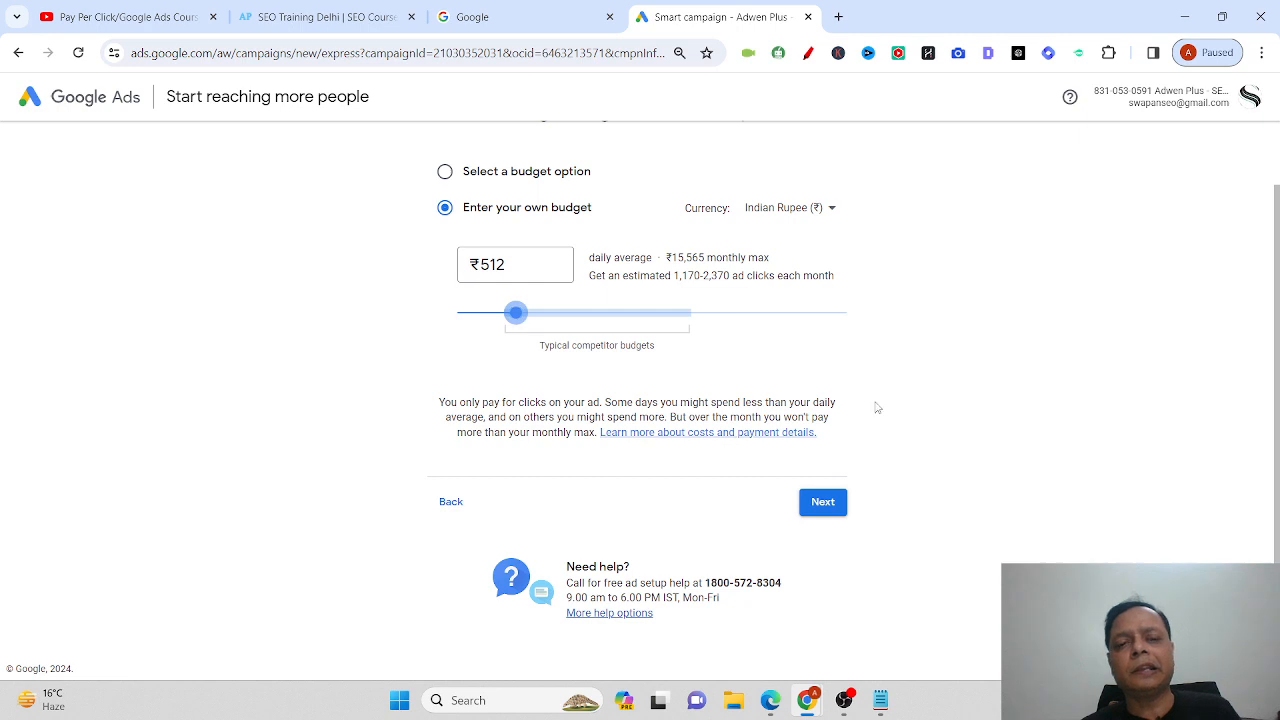
pyautogui.click(549, 266)
pyautogui.press('BackSpace')
pyautogui.press('BackSpace')
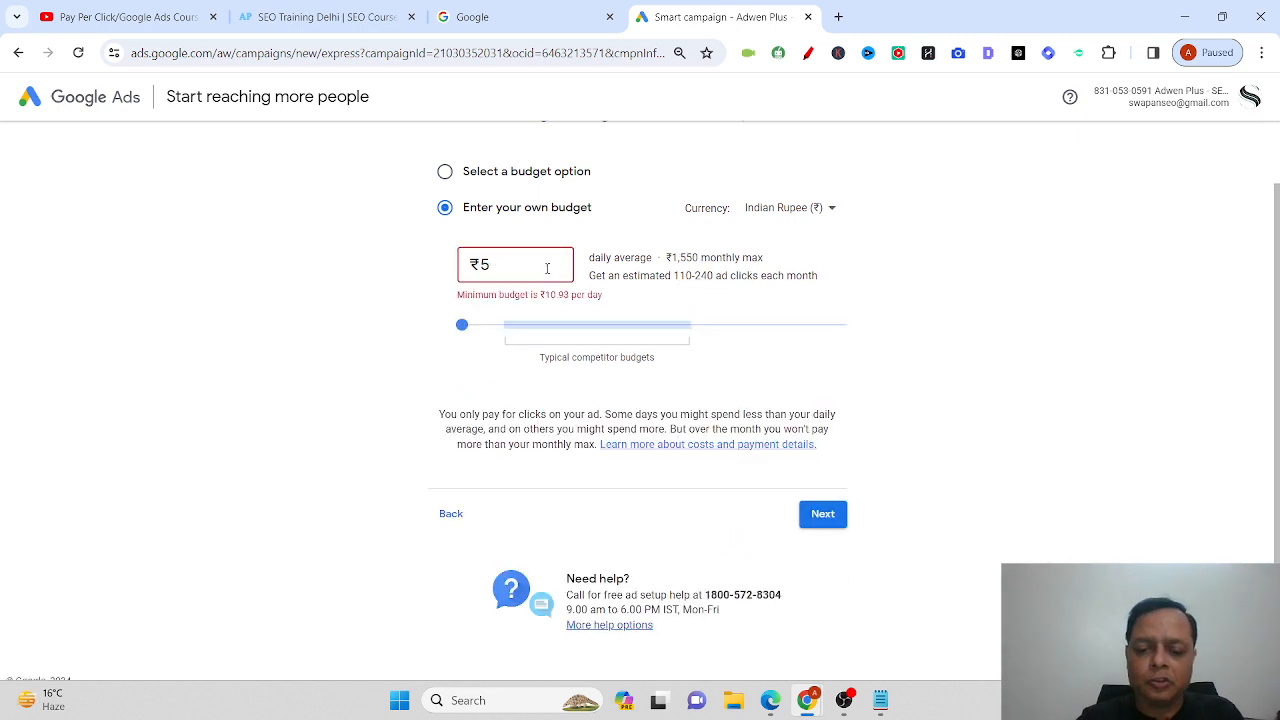
pyautogui.write('00')
pyautogui.click(985, 444)
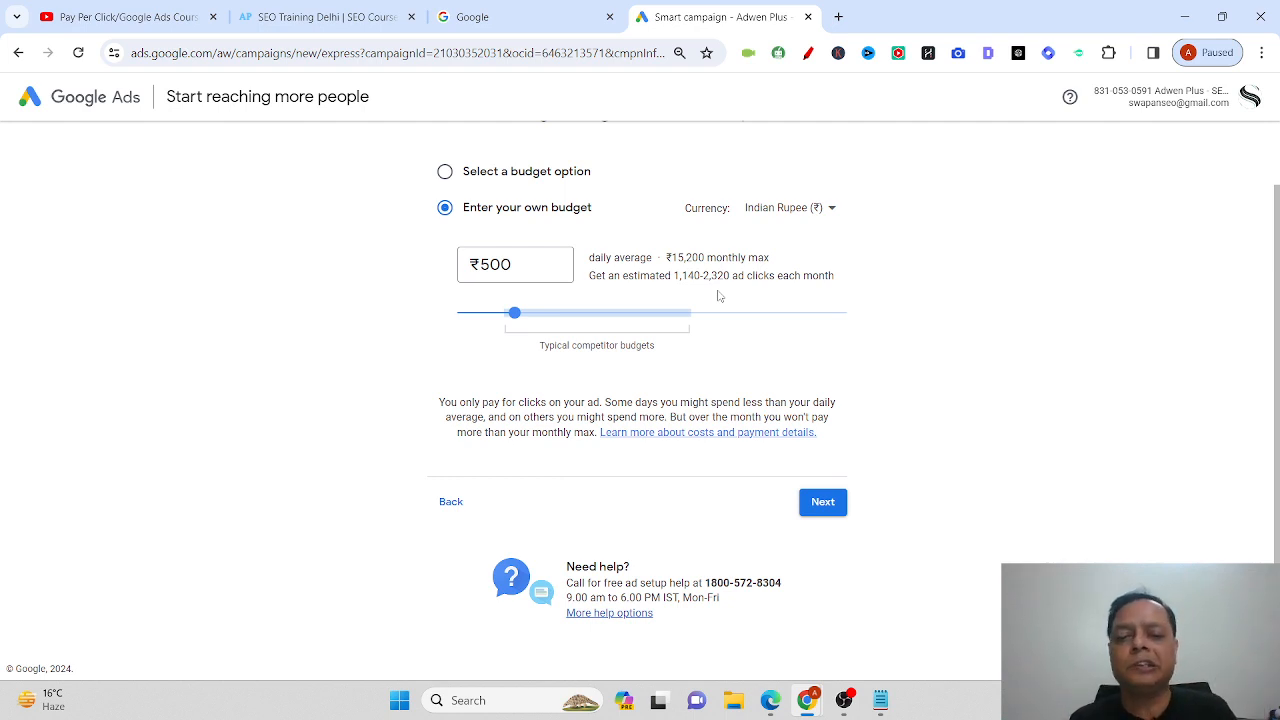
pyautogui.click(815, 507)
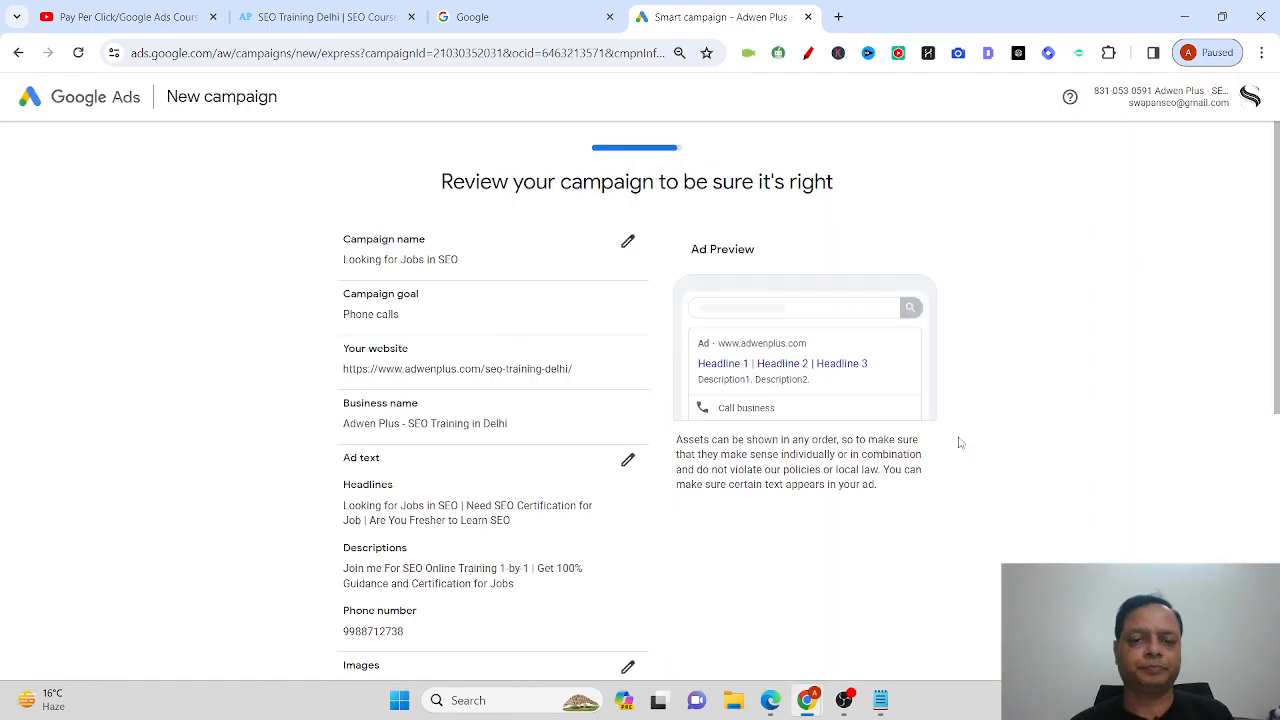
# Scroll through the 'Looking for Jobs in SEO' campaign summary and continue to Confirm payment info.
pyautogui.scroll(-4, 1108, 346)
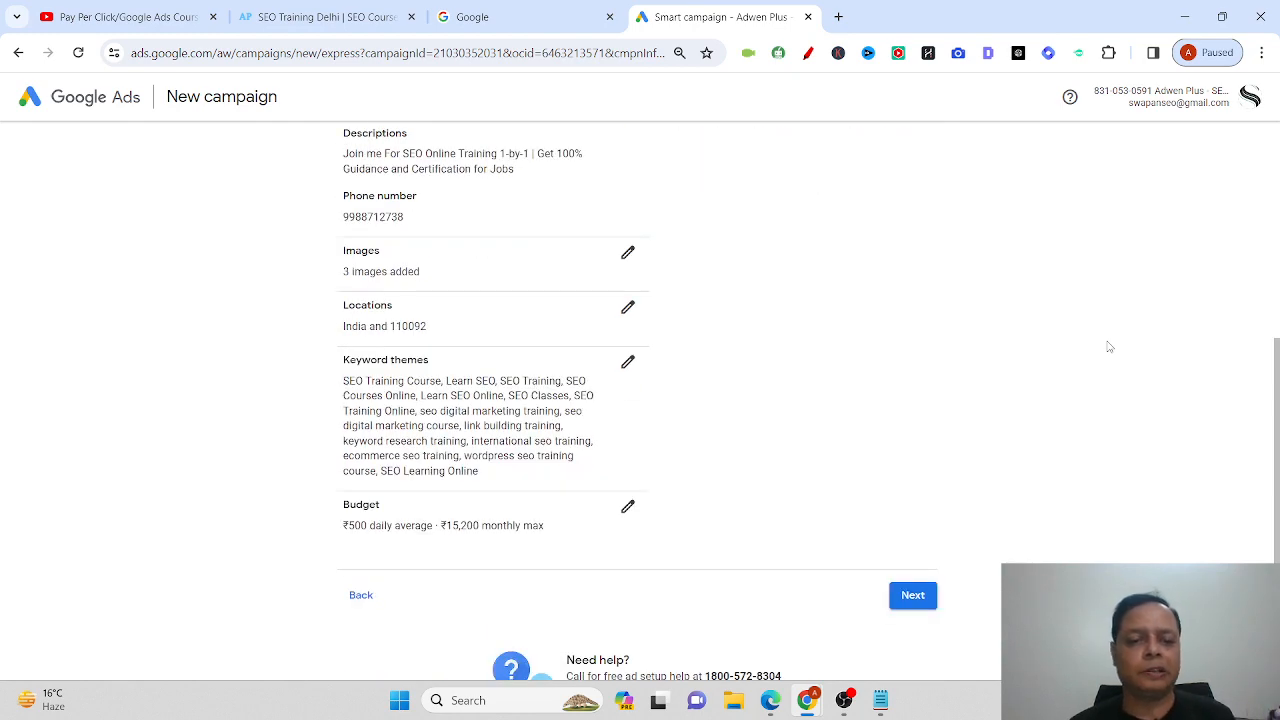
pyautogui.scroll(5, 1108, 346)
pyautogui.scroll(-3, 1108, 346)
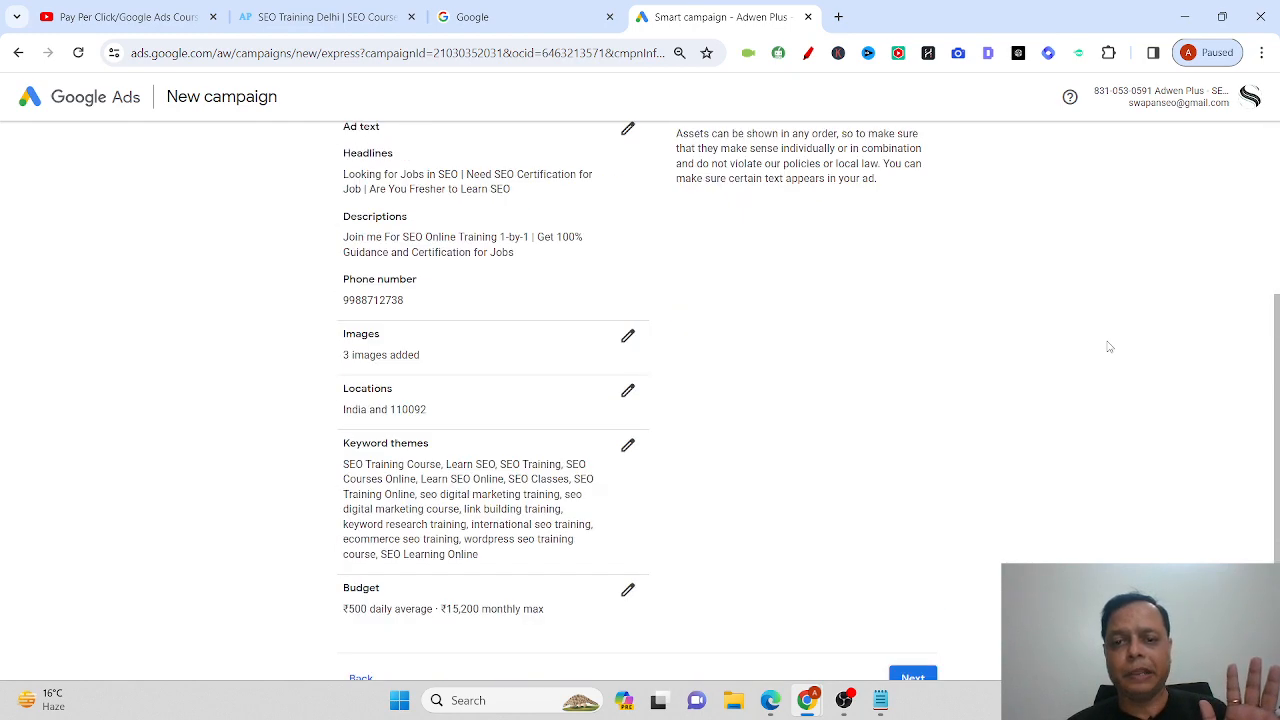
pyautogui.scroll(3, 1108, 346)
pyautogui.scroll(-5, 1108, 346)
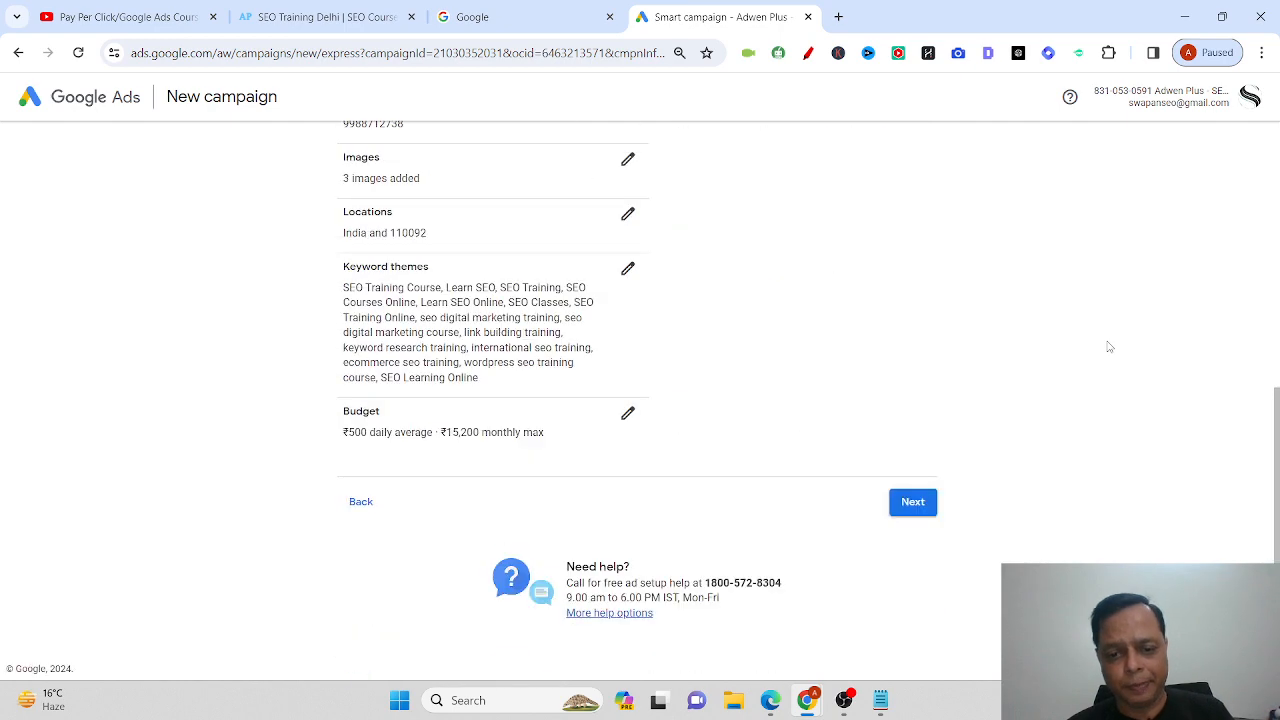
pyautogui.click(913, 503)
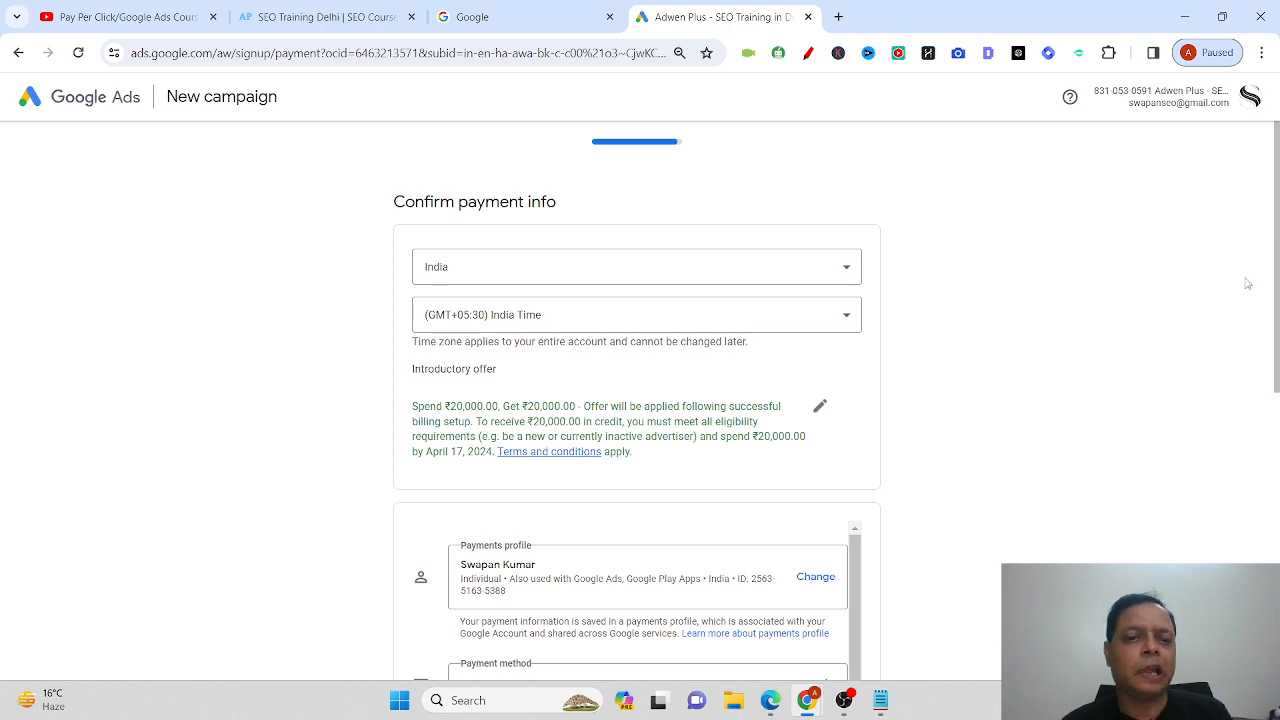
# Look over the Confirm payment info page, then return to the Adwen Plus SEO Training Delhi tab.
pyautogui.scroll(-3, 908, 406)
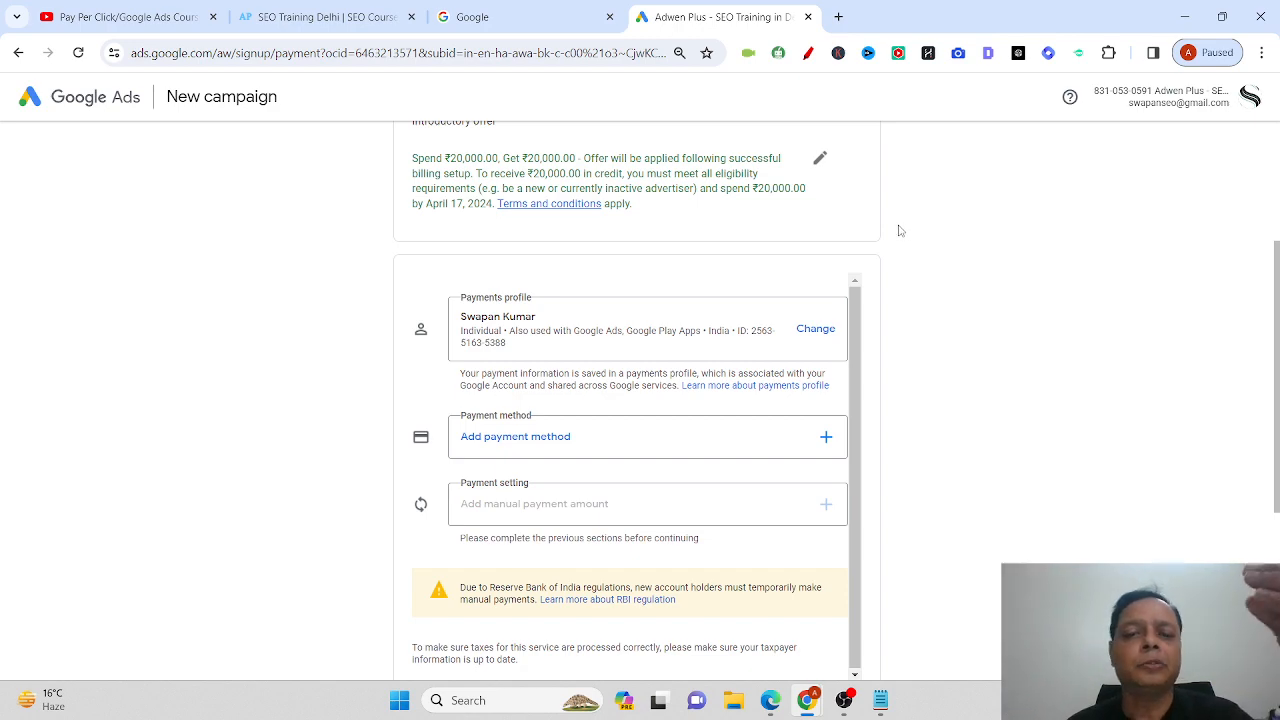
pyautogui.scroll(2, 896, 222)
pyautogui.scroll(-3, 896, 222)
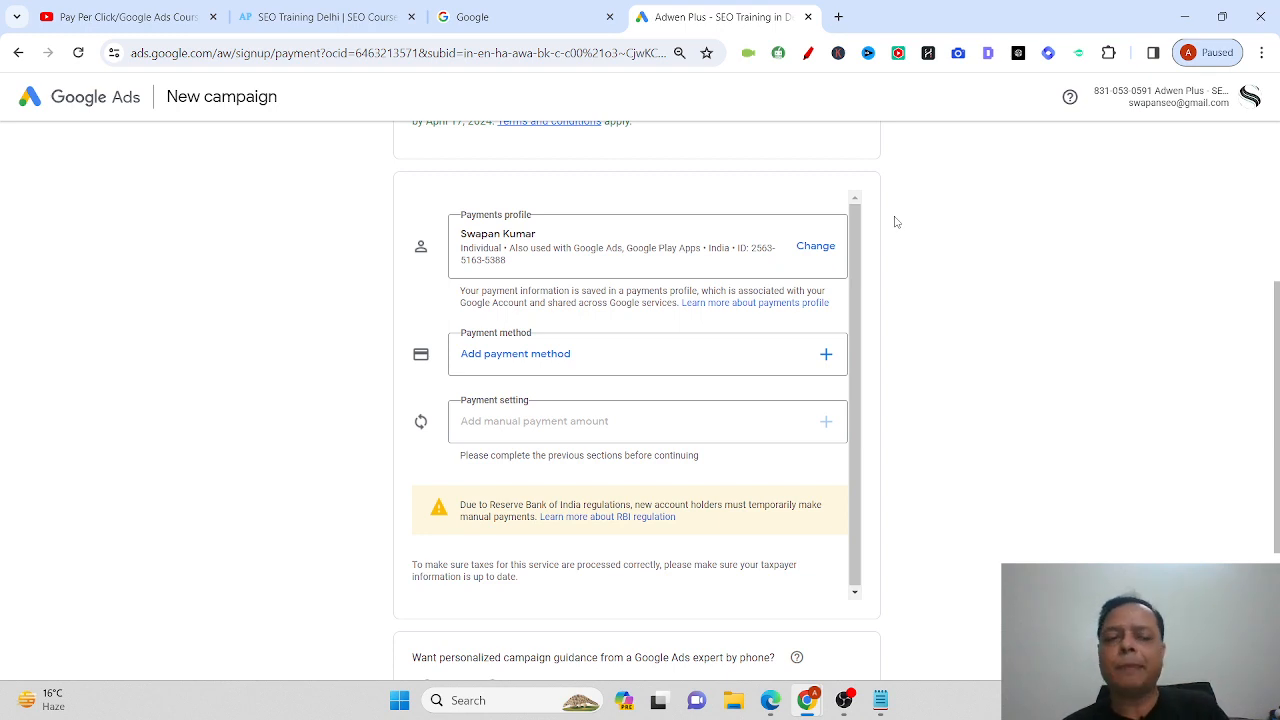
pyautogui.click(305, 16)
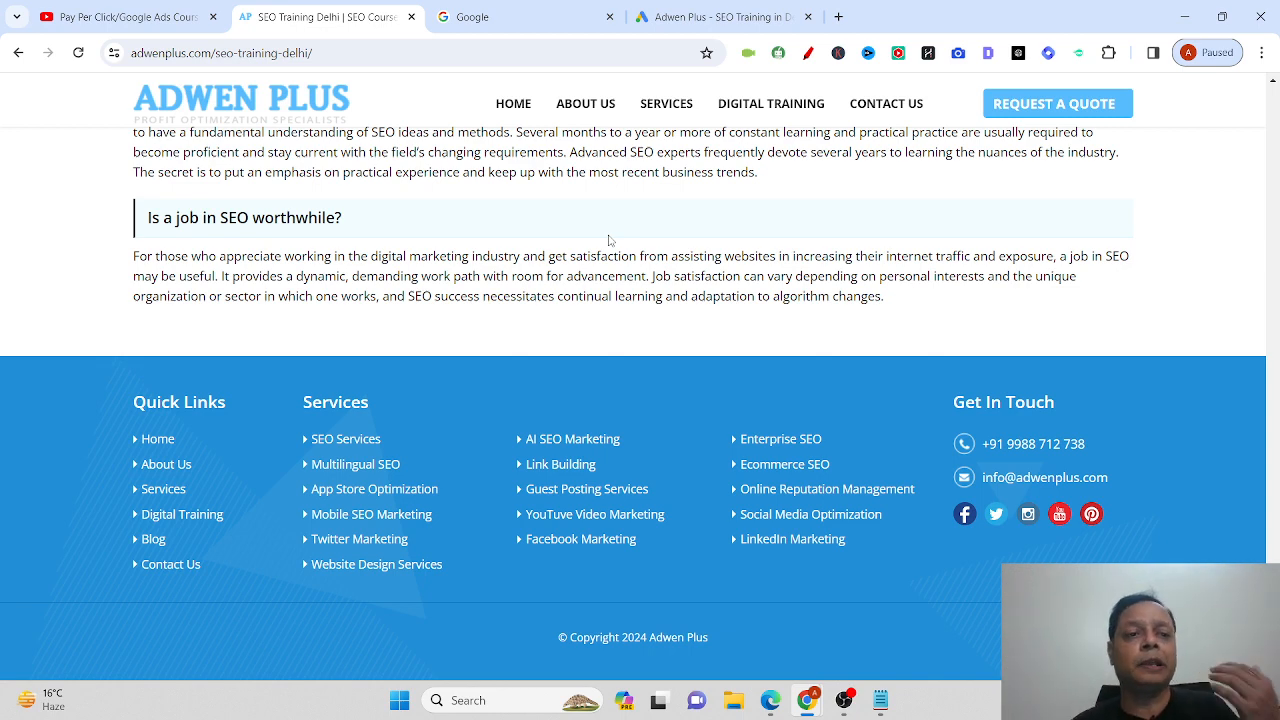
# Switch to the YouTube 'Pay Per Click/Google Ads Courses for Leads and Sales' playlist and browse its 10 videos.
pyautogui.click(40, 18)
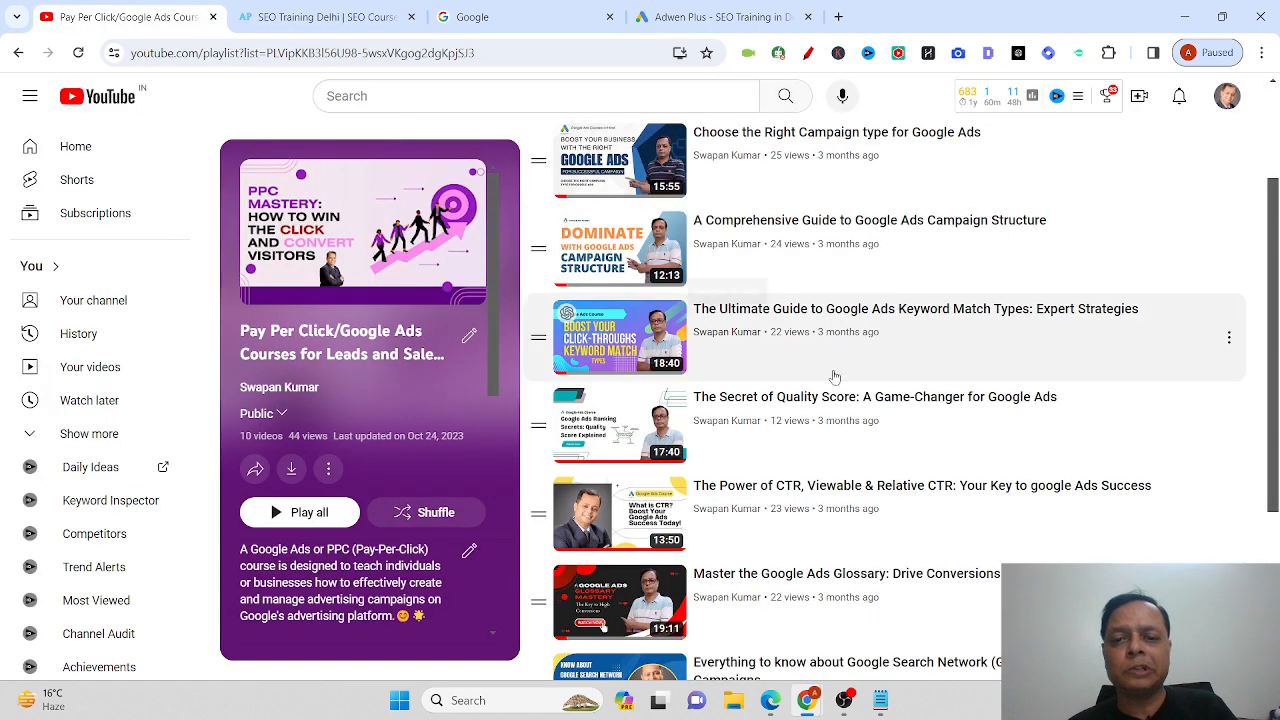
pyautogui.scroll(-4, 835, 377)
pyautogui.scroll(4, 914, 430)
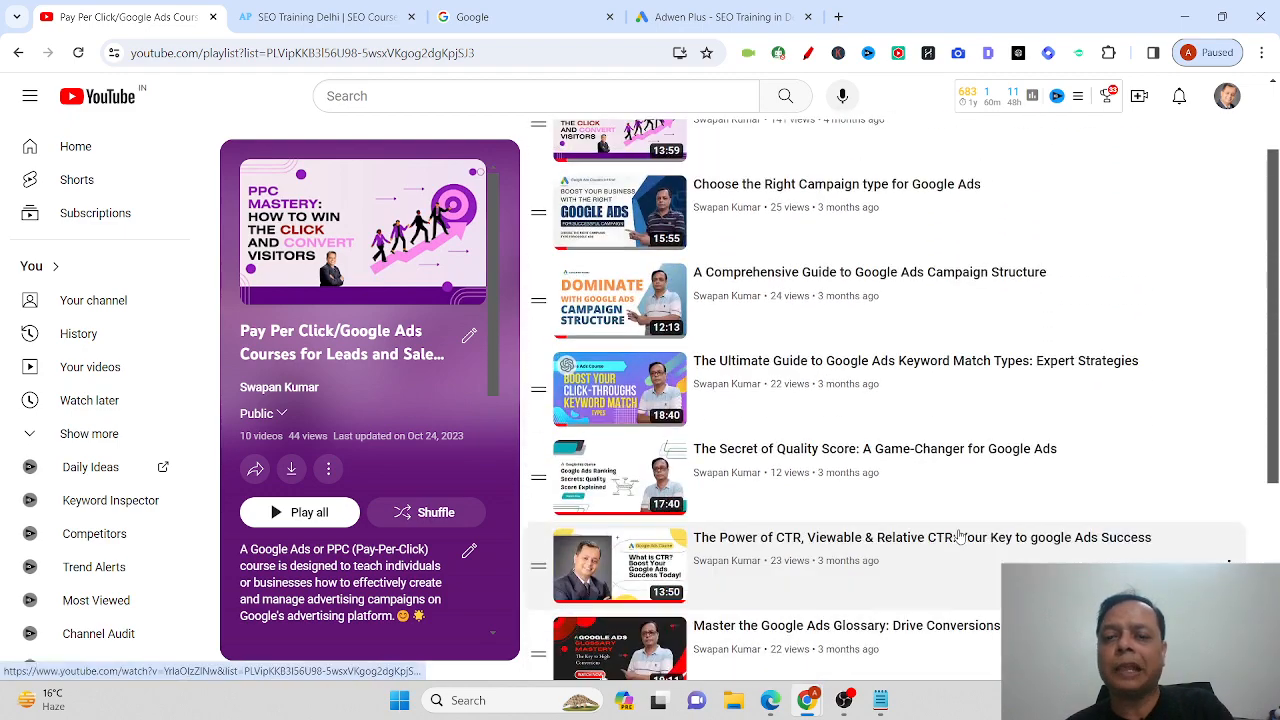
pyautogui.scroll(1, 954, 529)
pyautogui.scroll(-2, 946, 523)
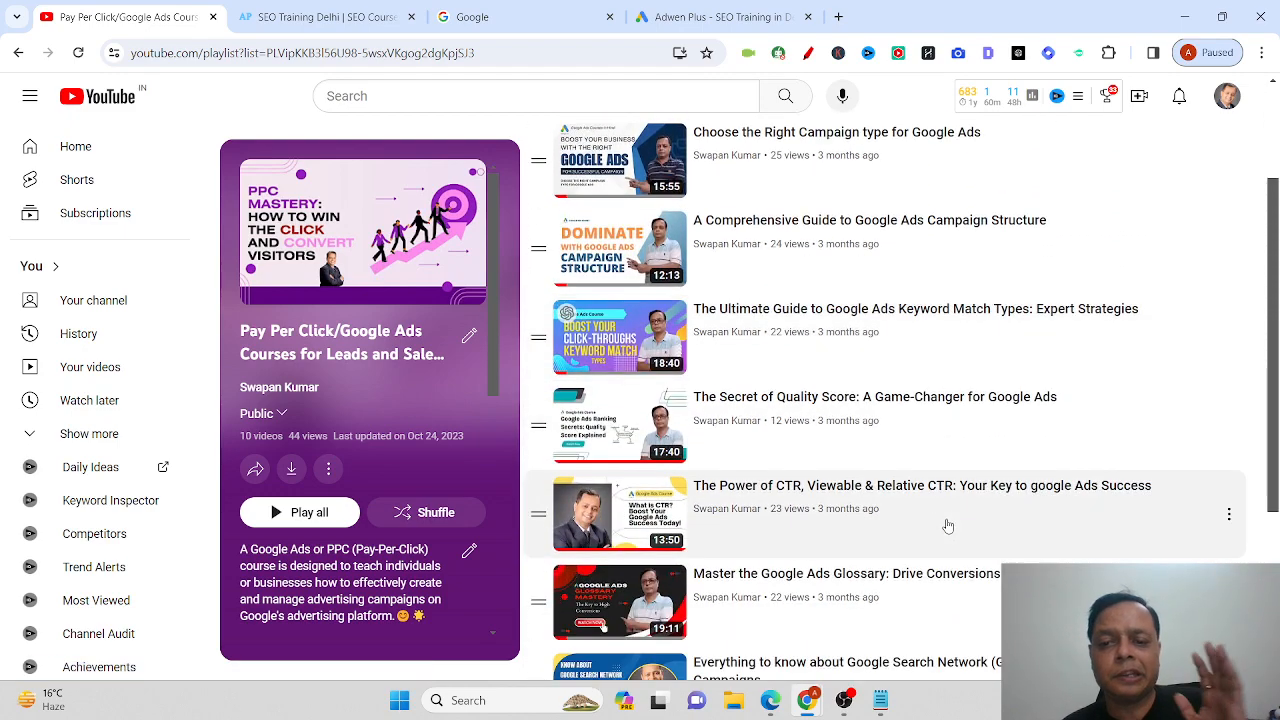